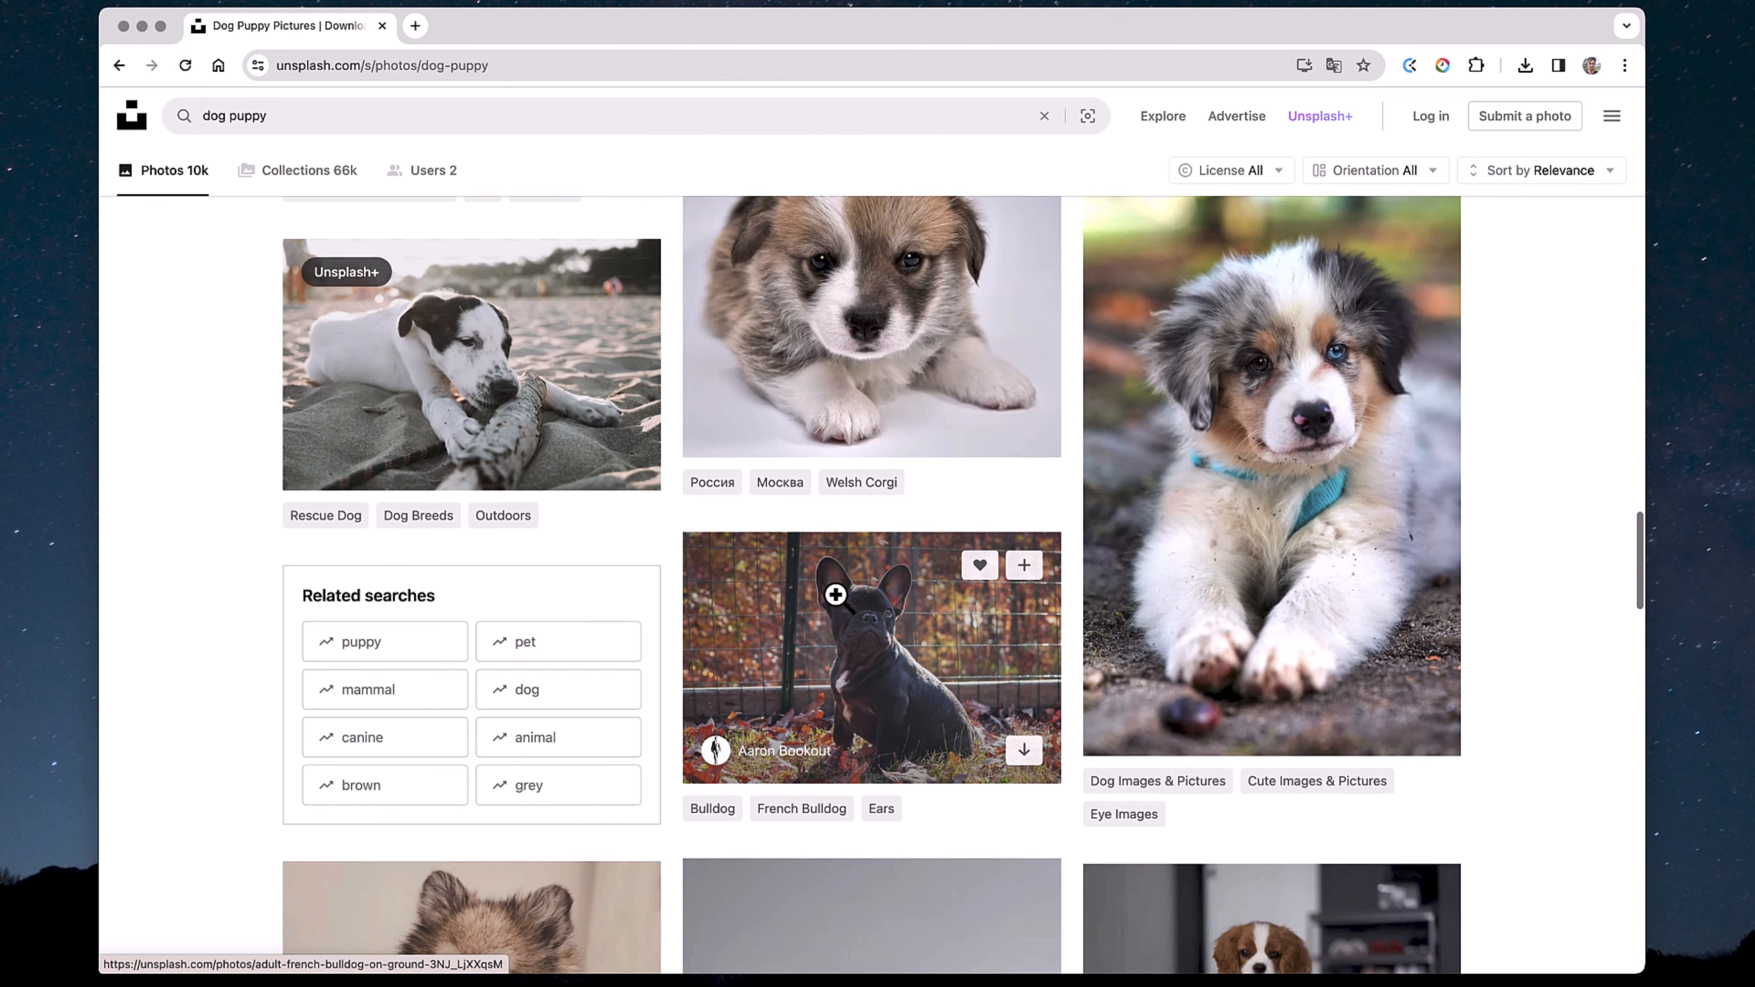
Step: Find the sitting white-and-brown corgi against the red wall in the dog puppy results, download it for free, and close its photo view
scroll(841, 591, down, 9)
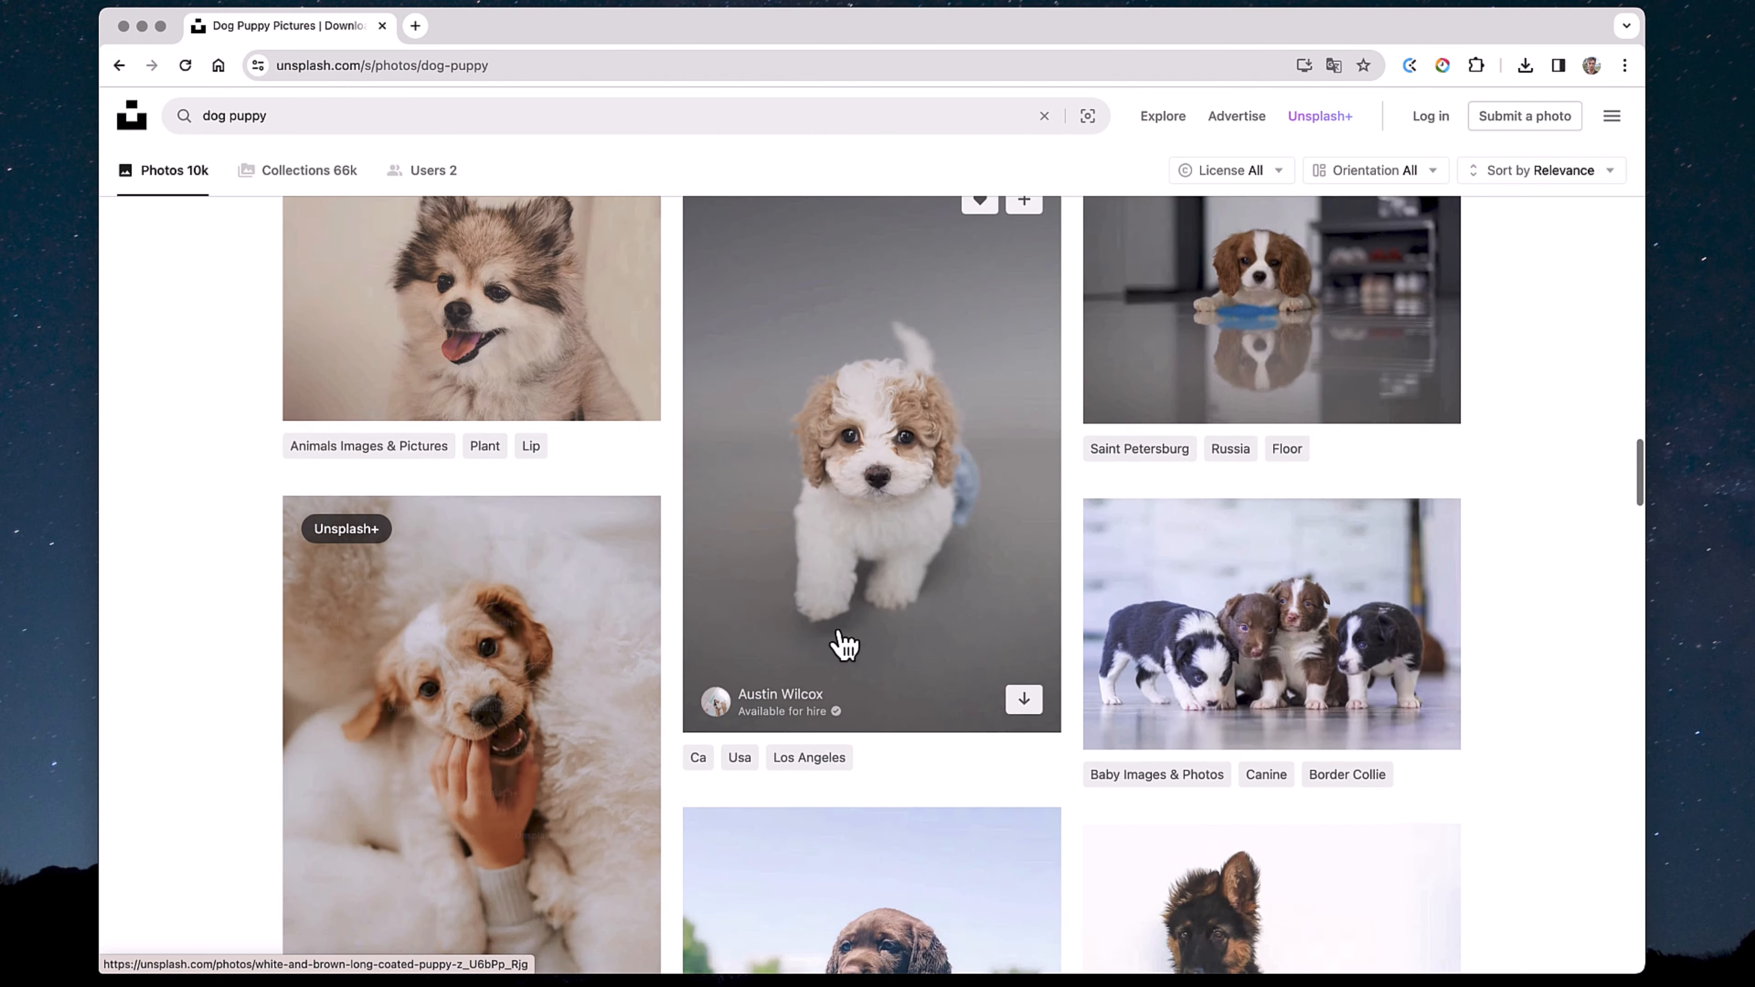
scroll(835, 596, down, 8)
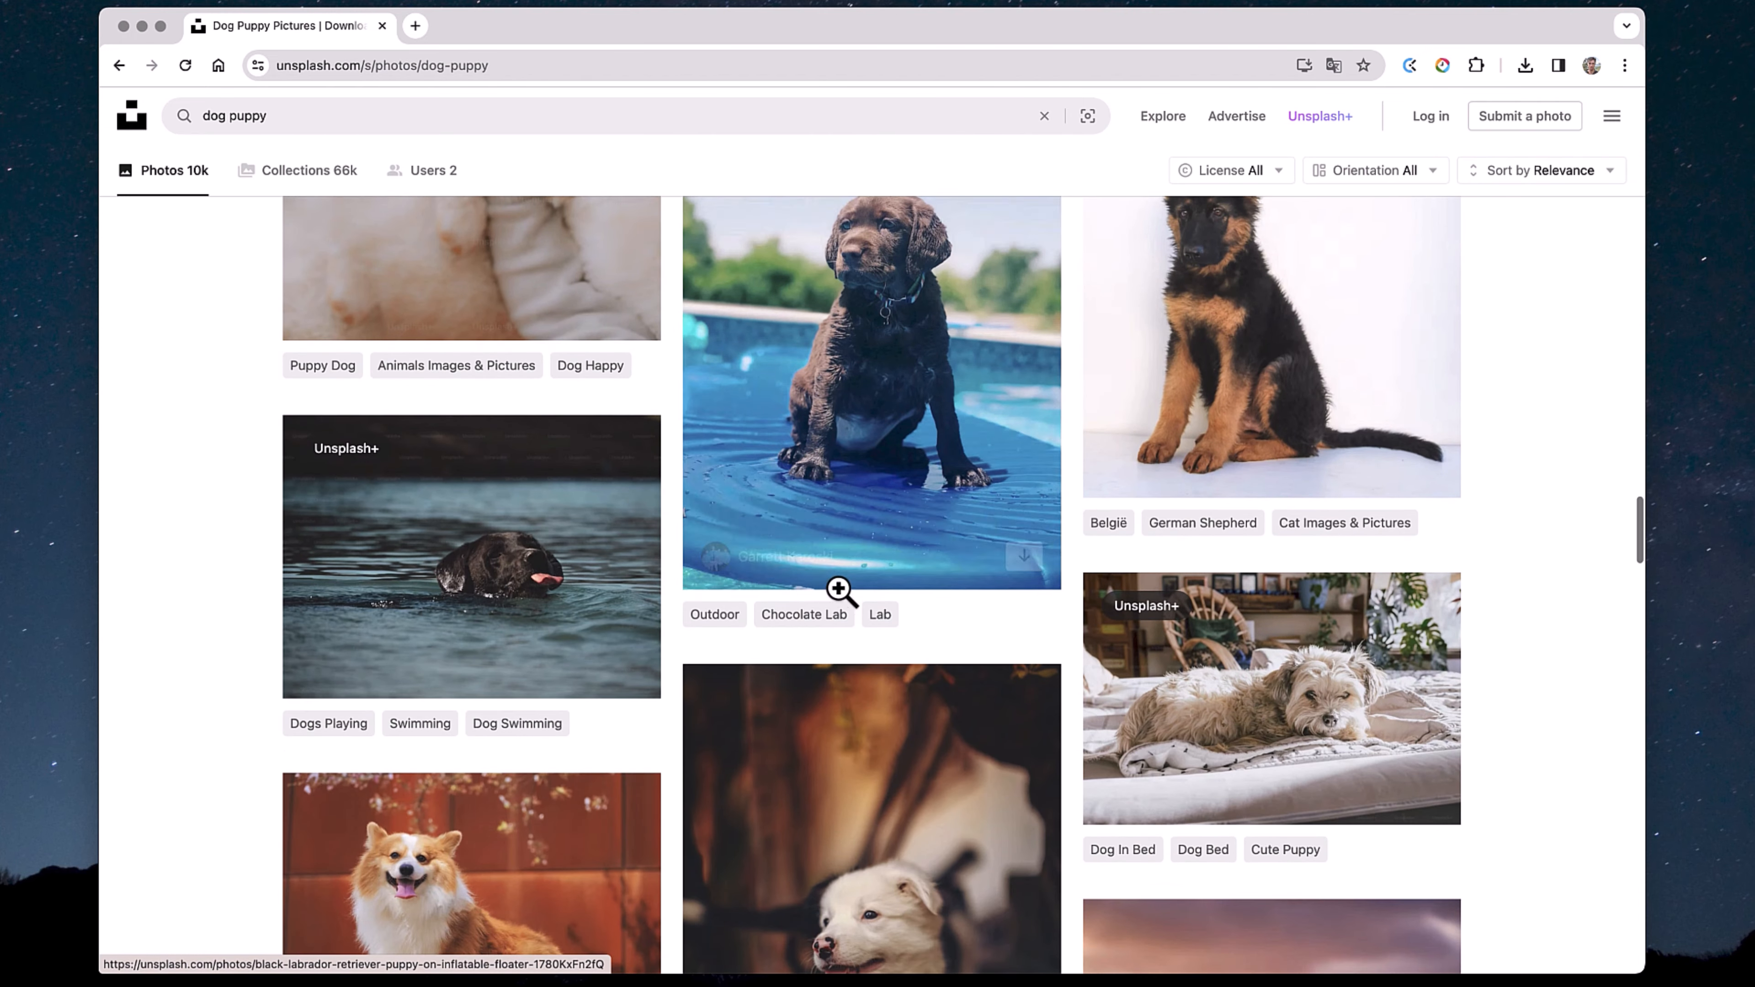
scroll(857, 632, down, 1)
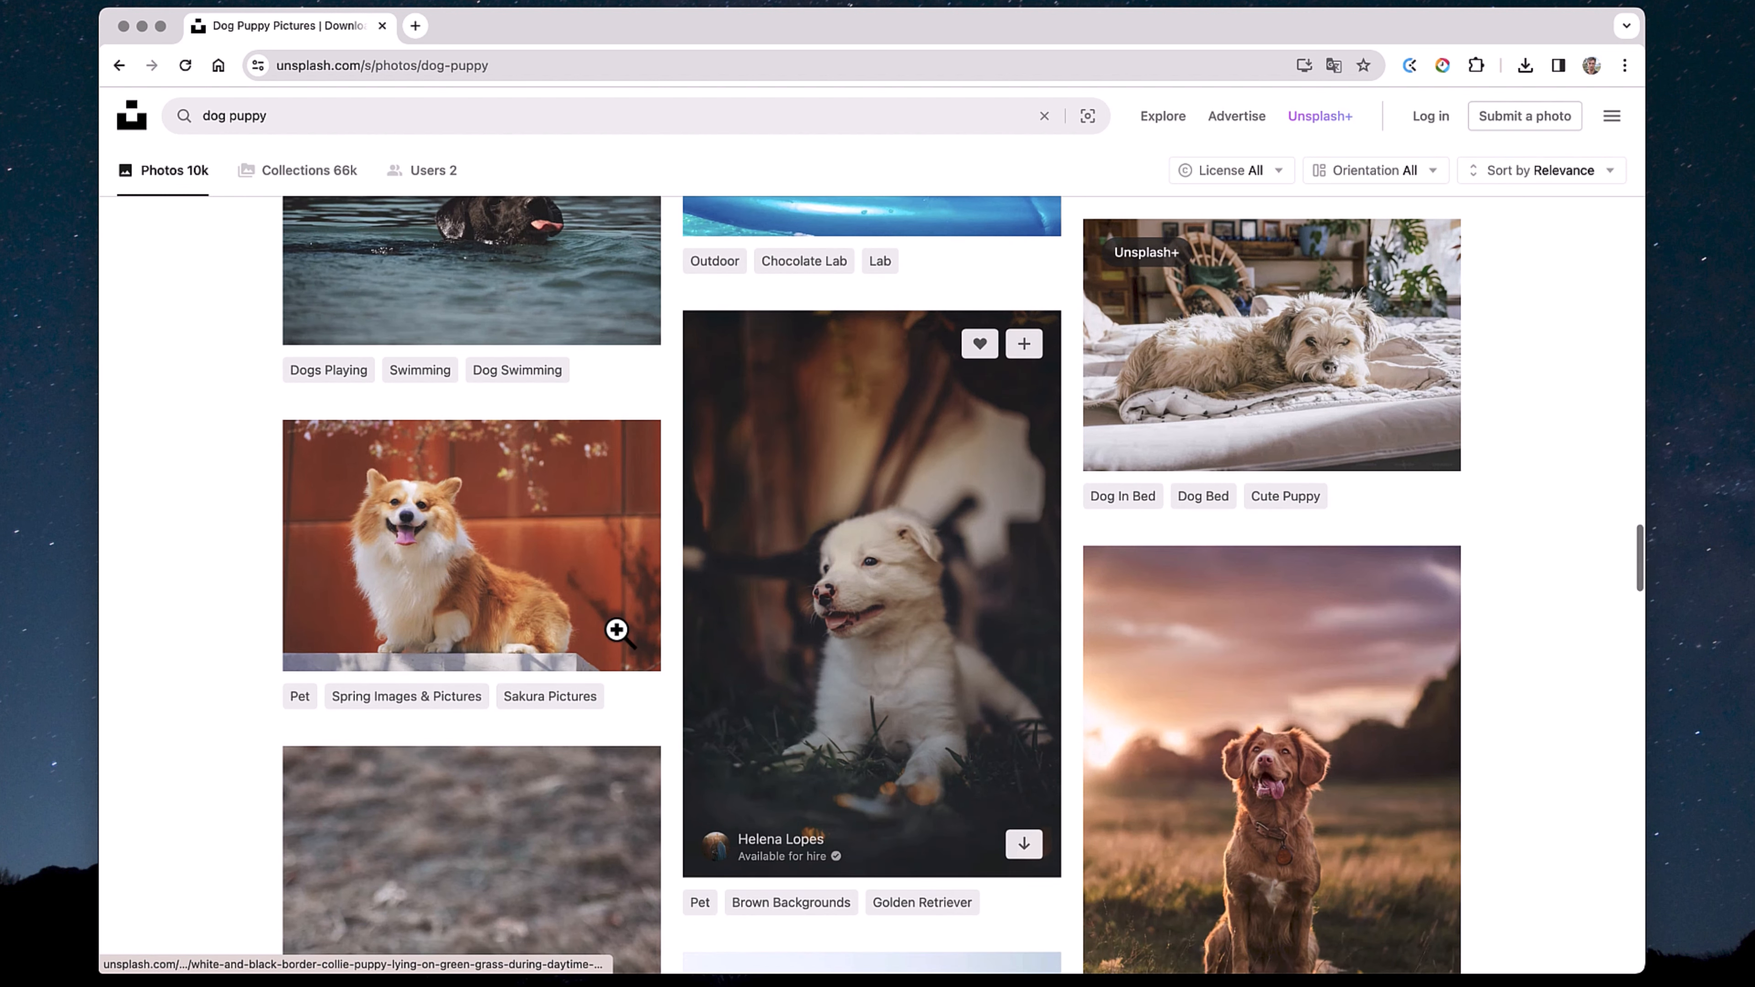
click(509, 540)
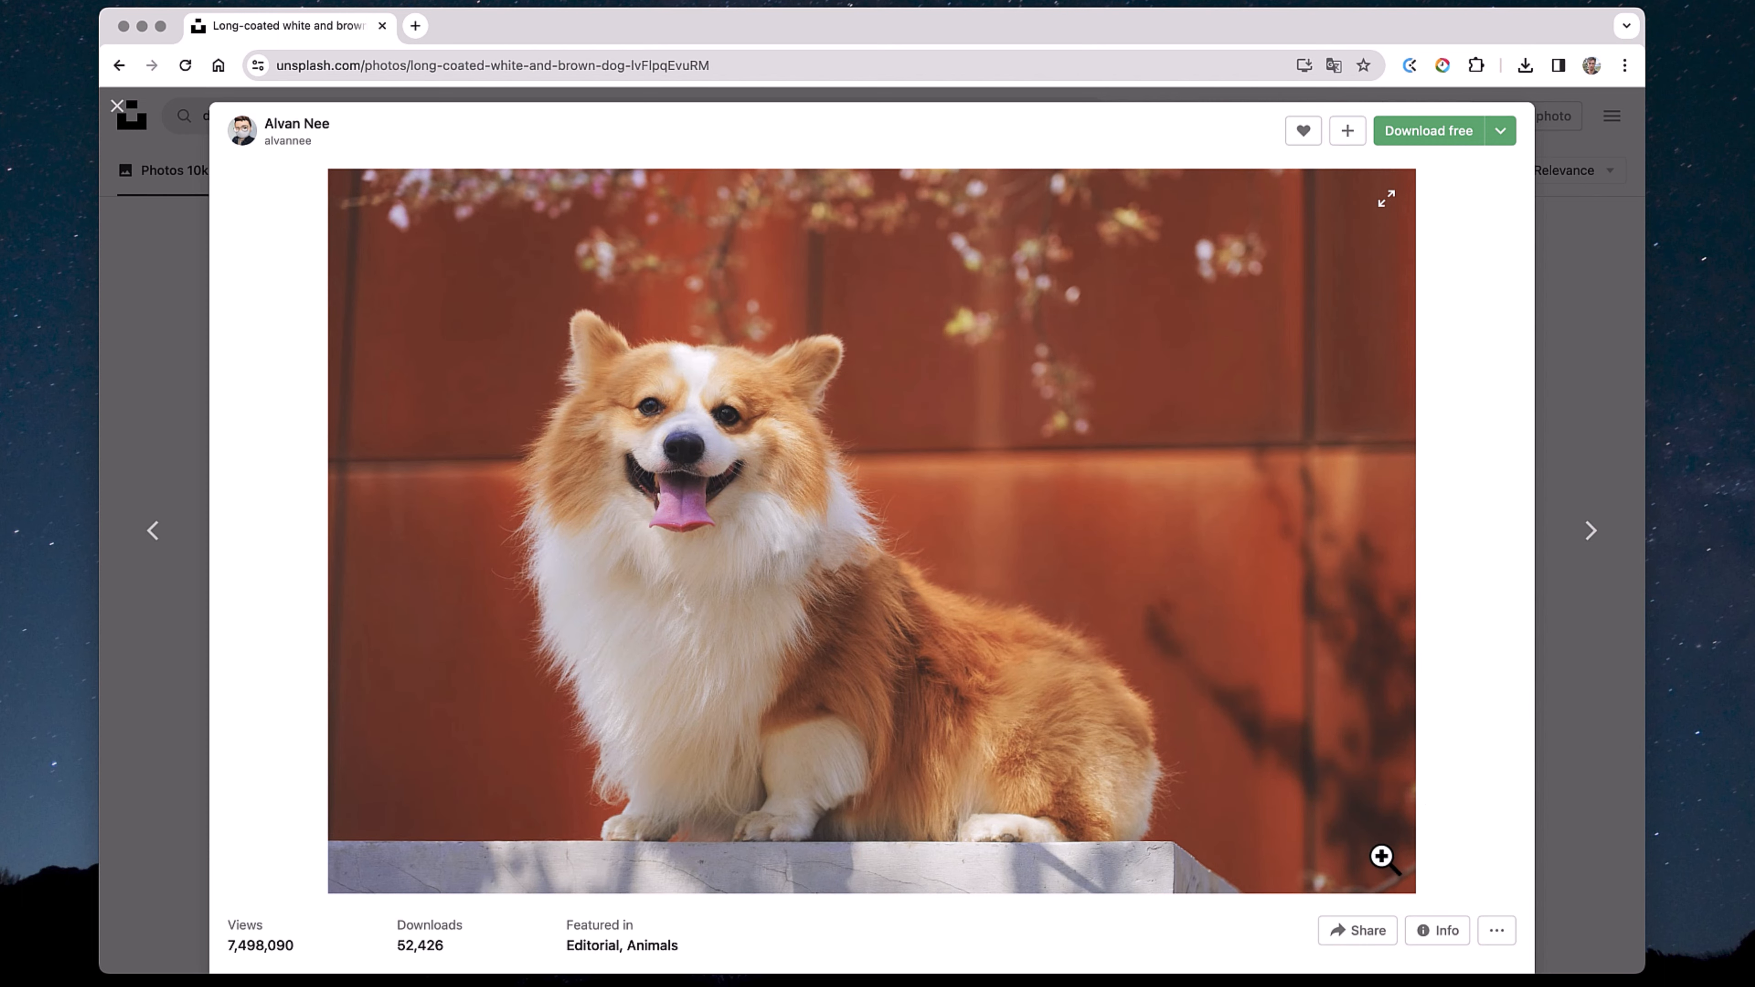
click(1414, 139)
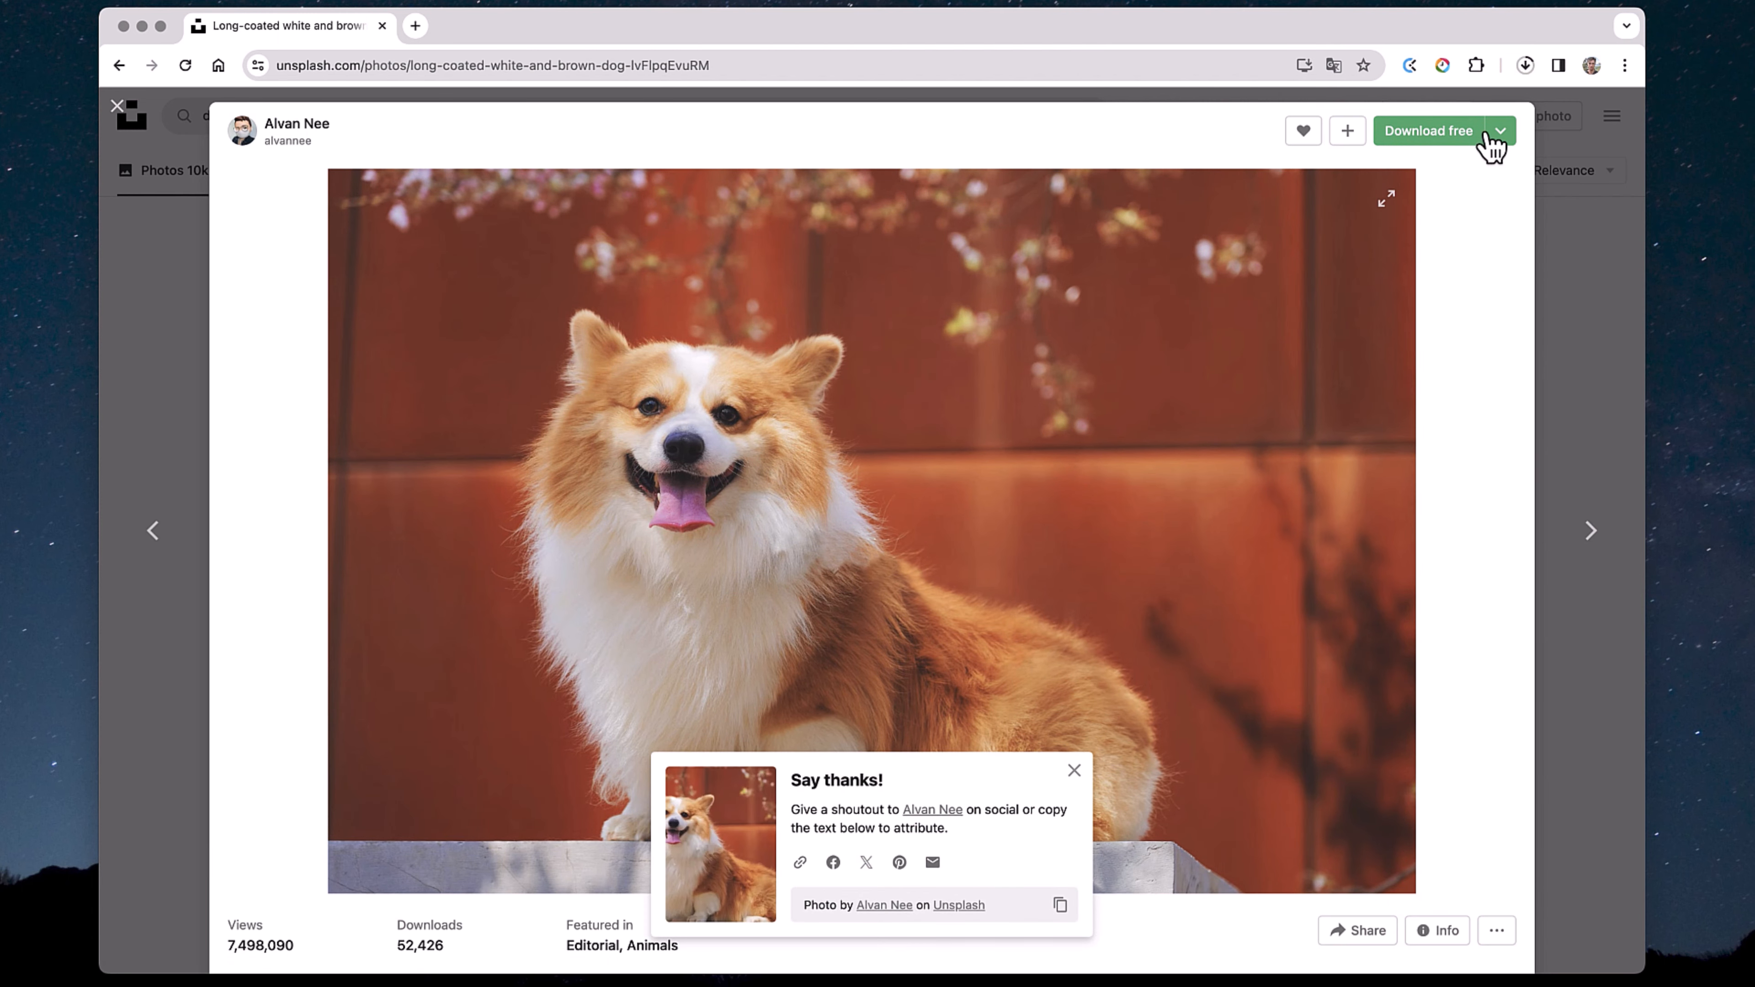
click(1571, 350)
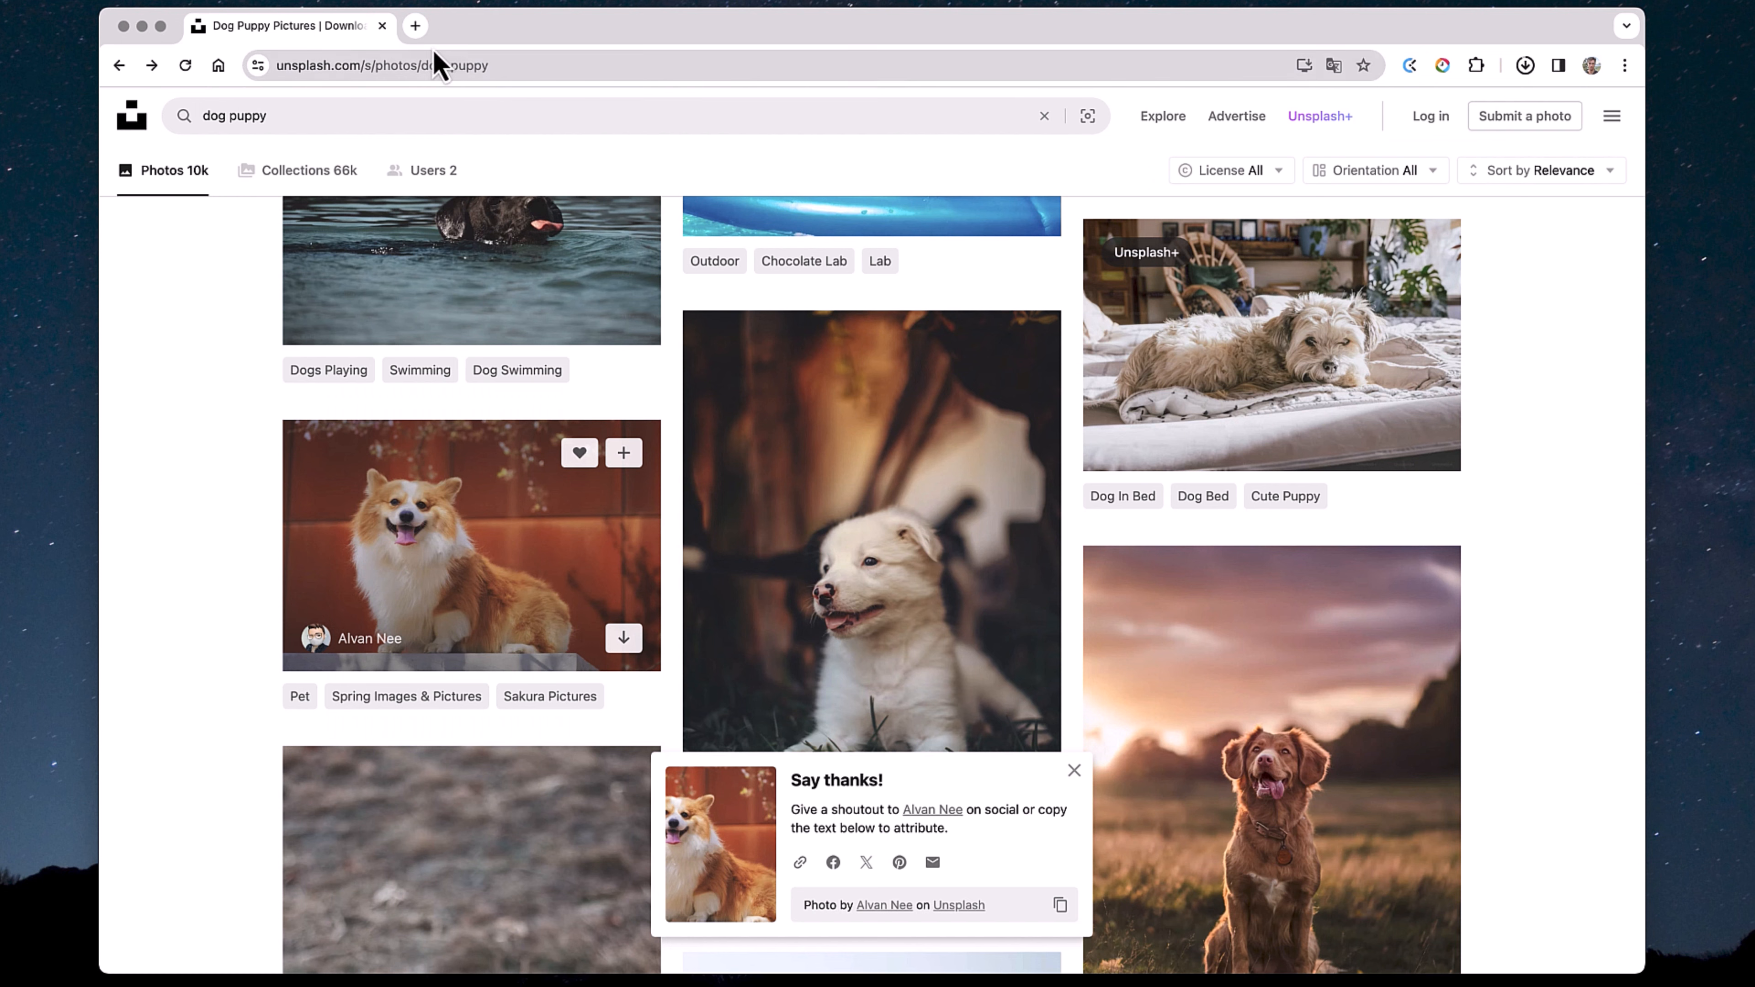
Step: Open fotor.com in a new browser tab
click(414, 26)
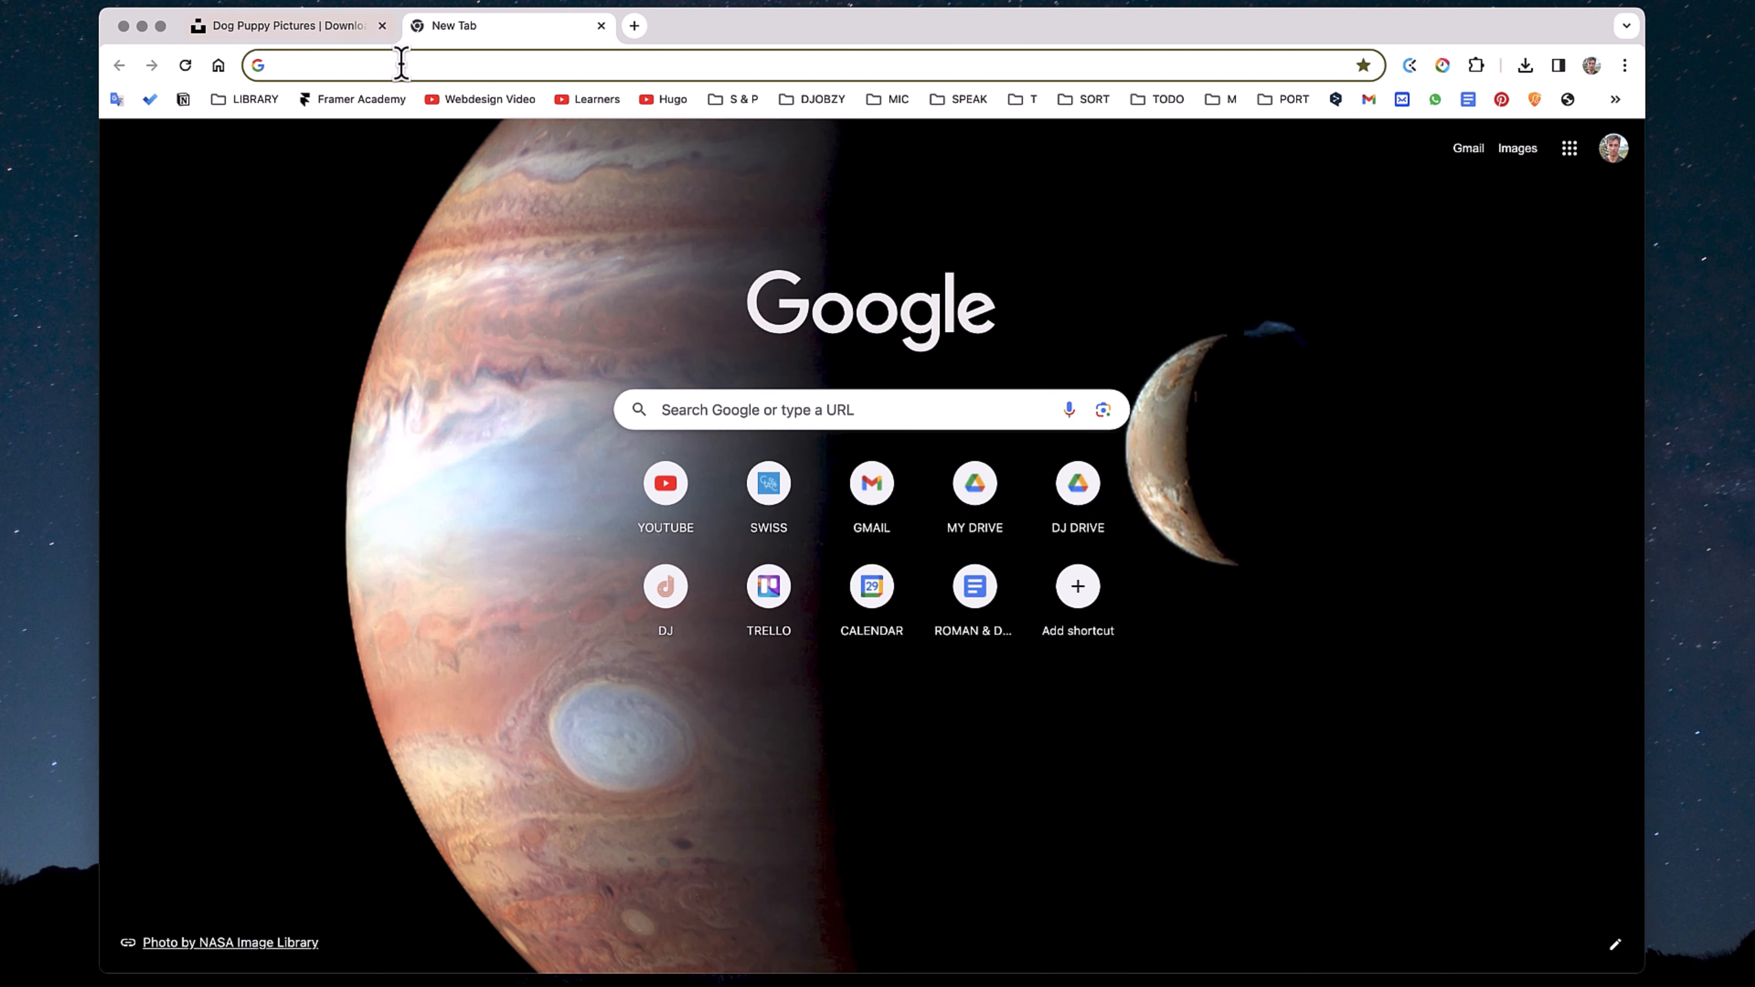
text(fotor.com)
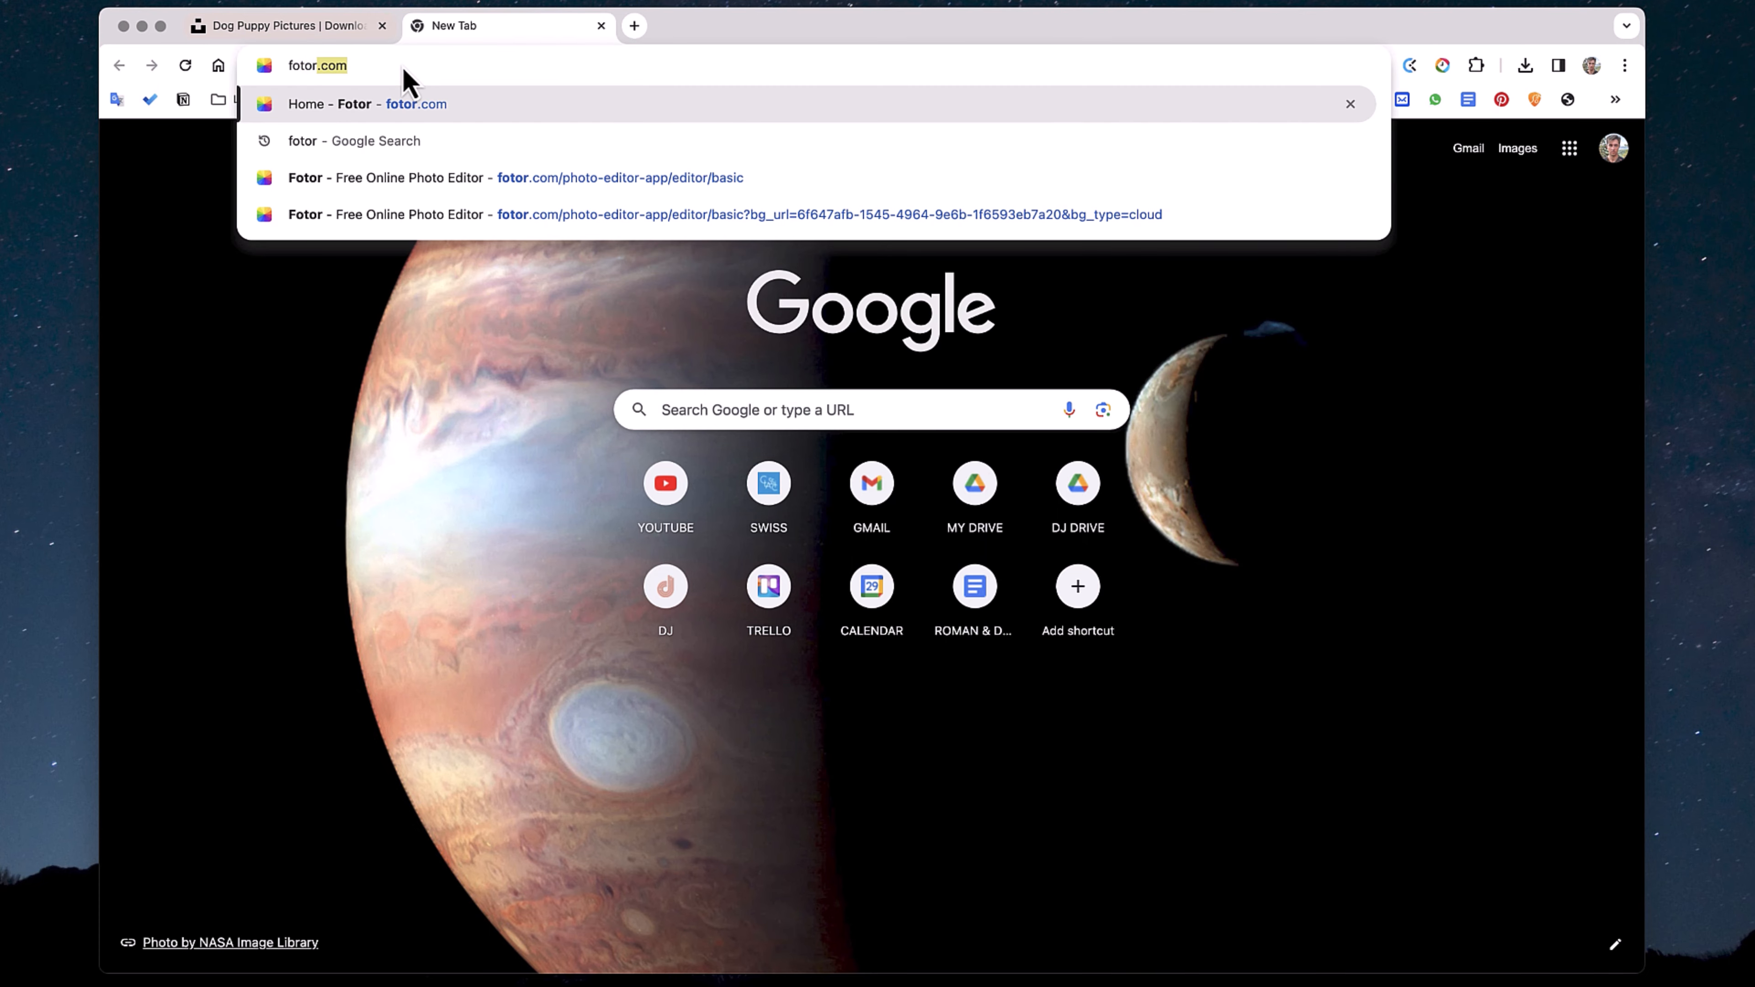
key(Return)
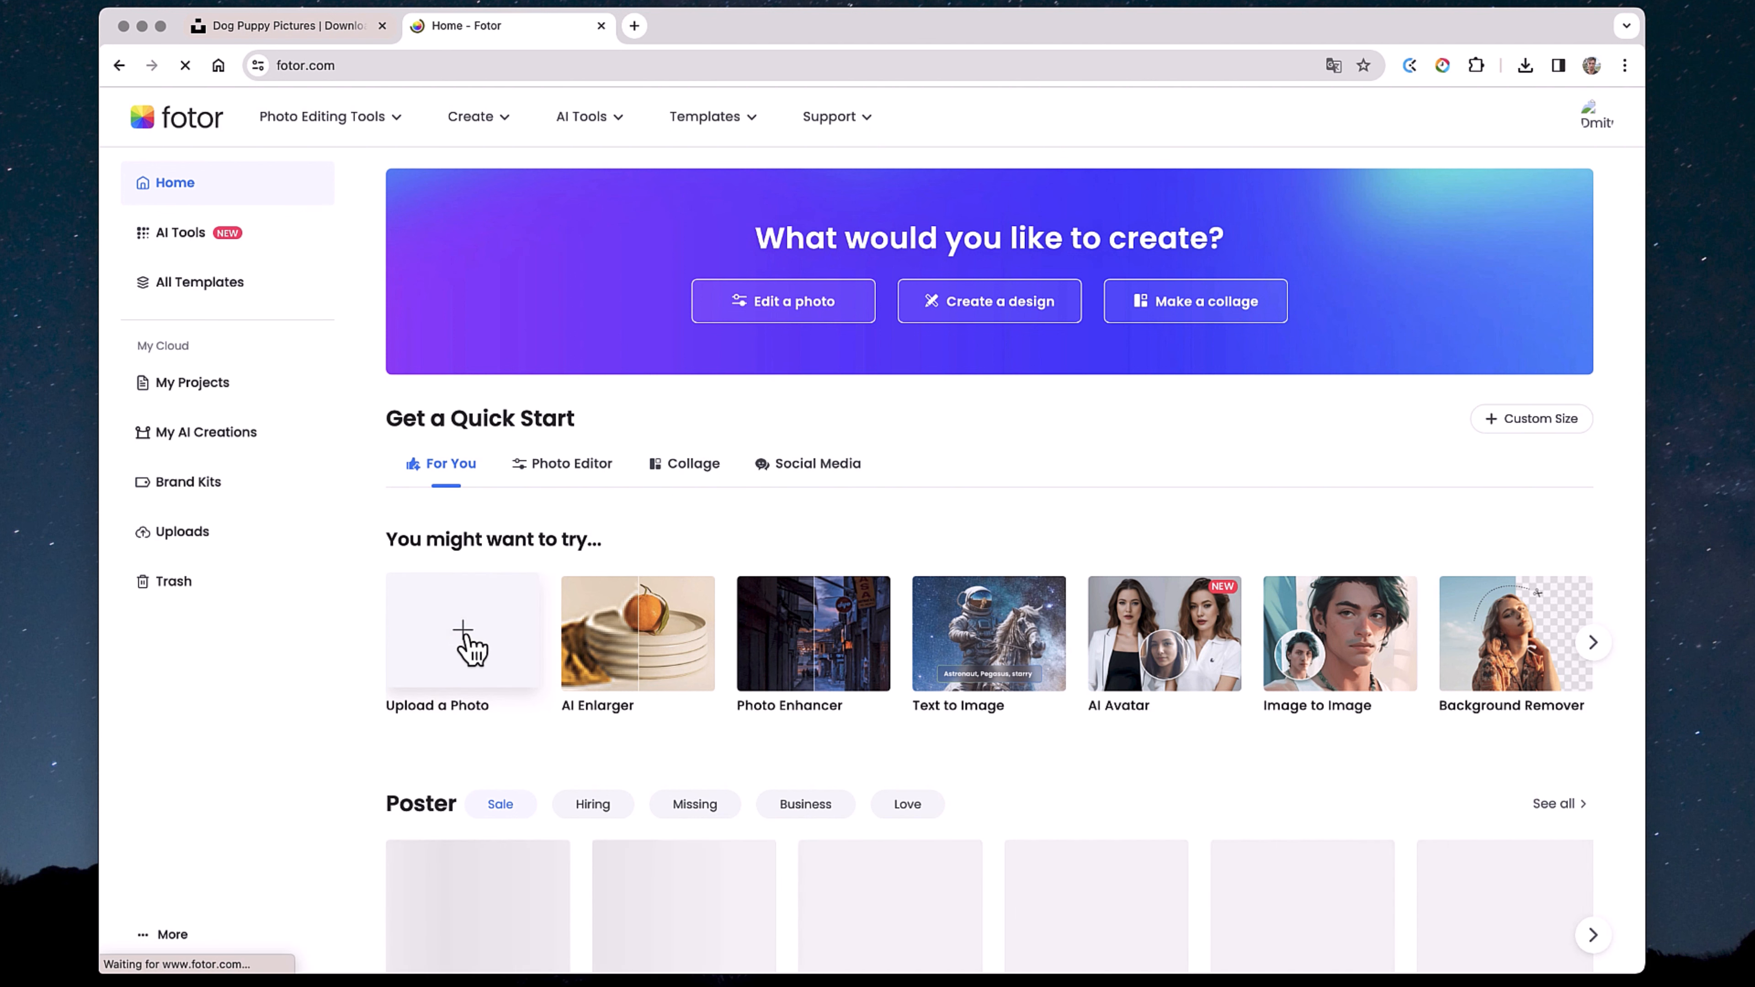
Step: Upload the downloaded corgi JPG from the Desktop and open it for photo editing
click(470, 649)
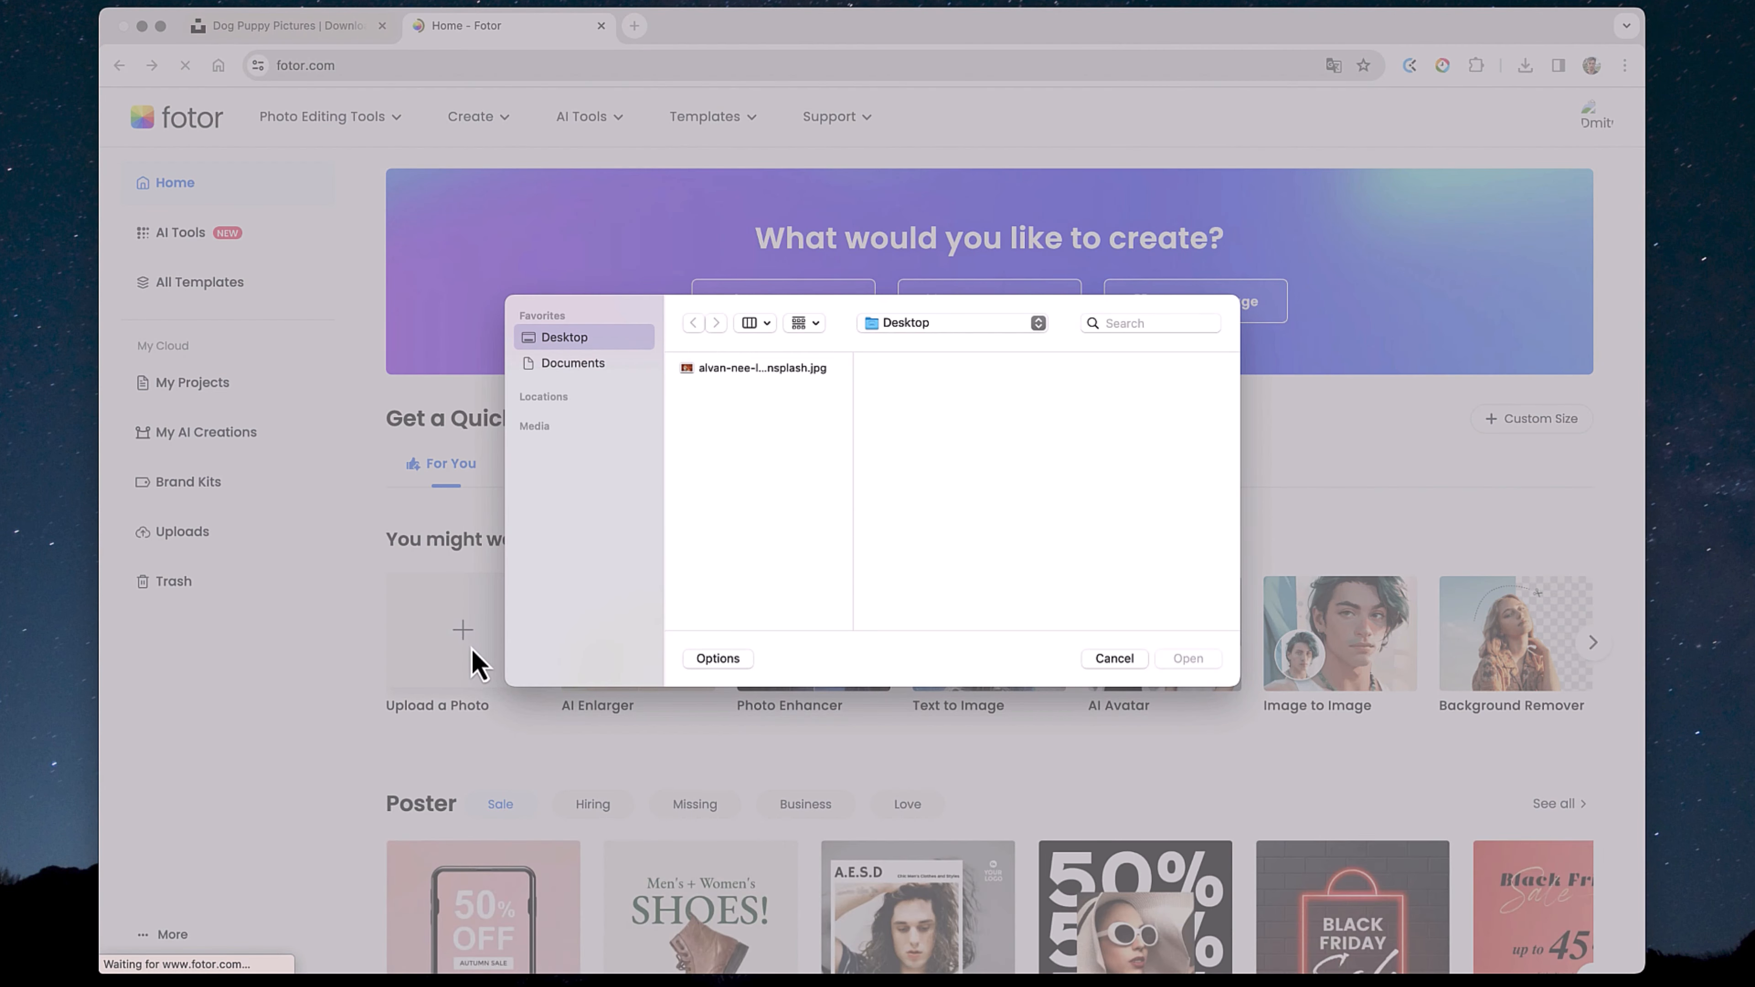
click(796, 370)
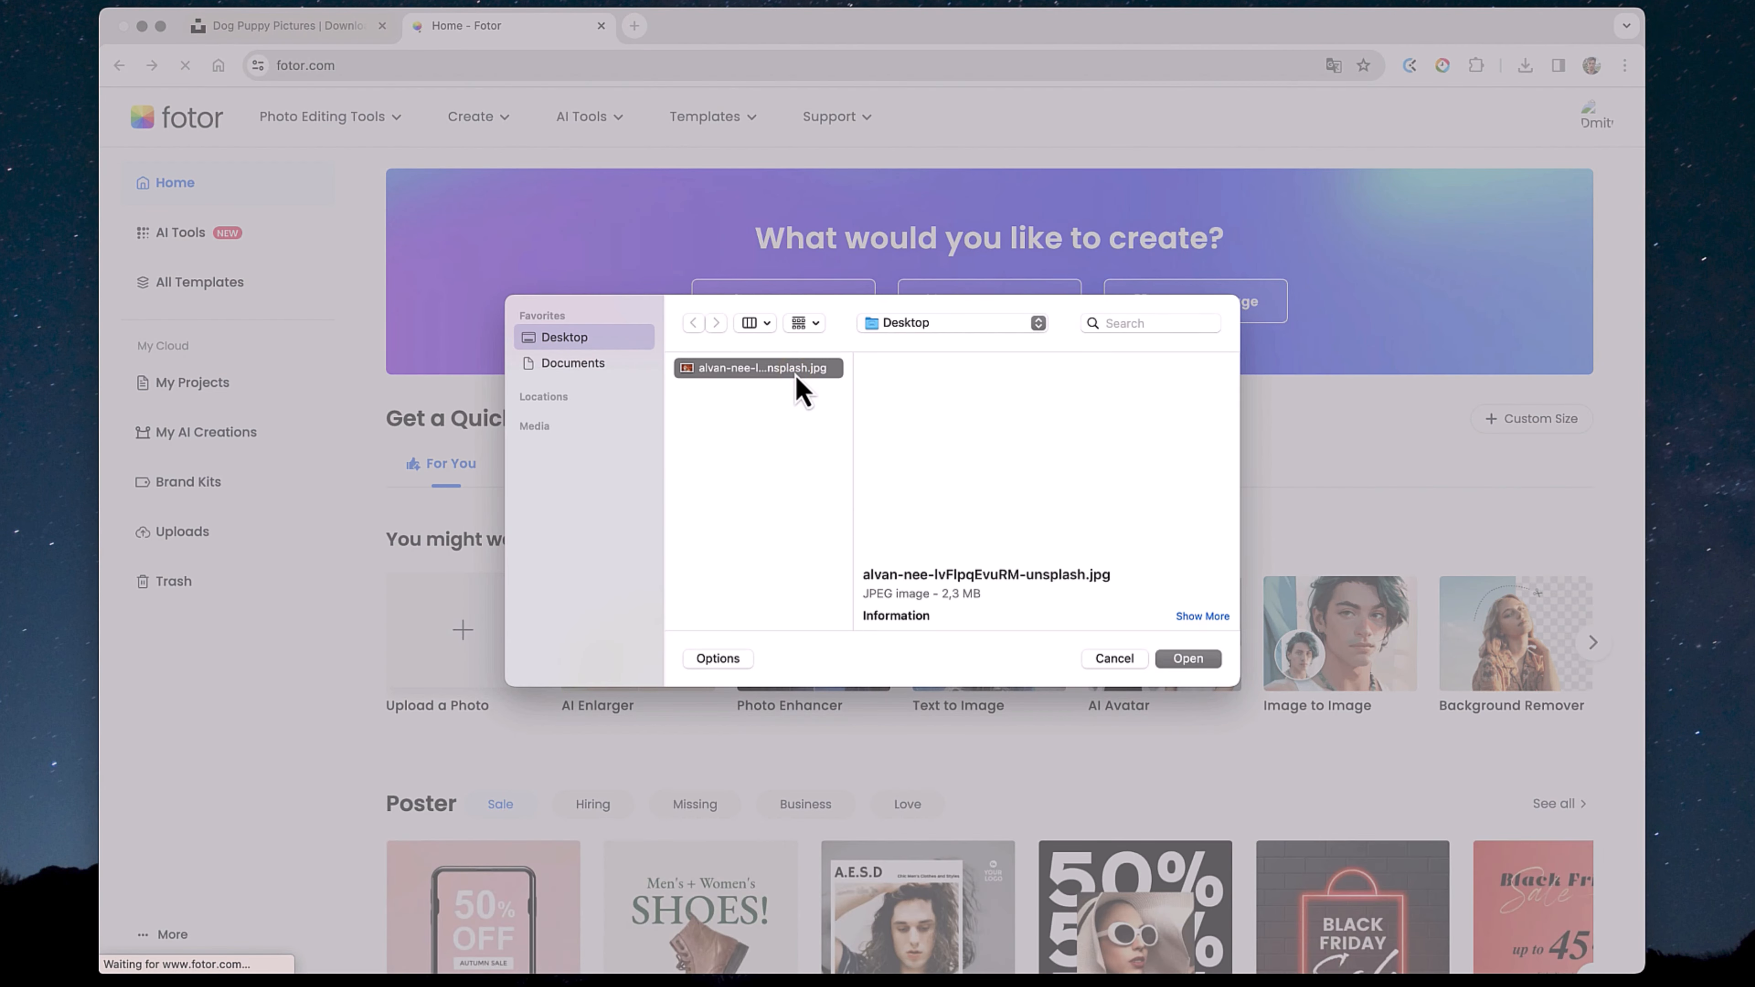
click(1178, 657)
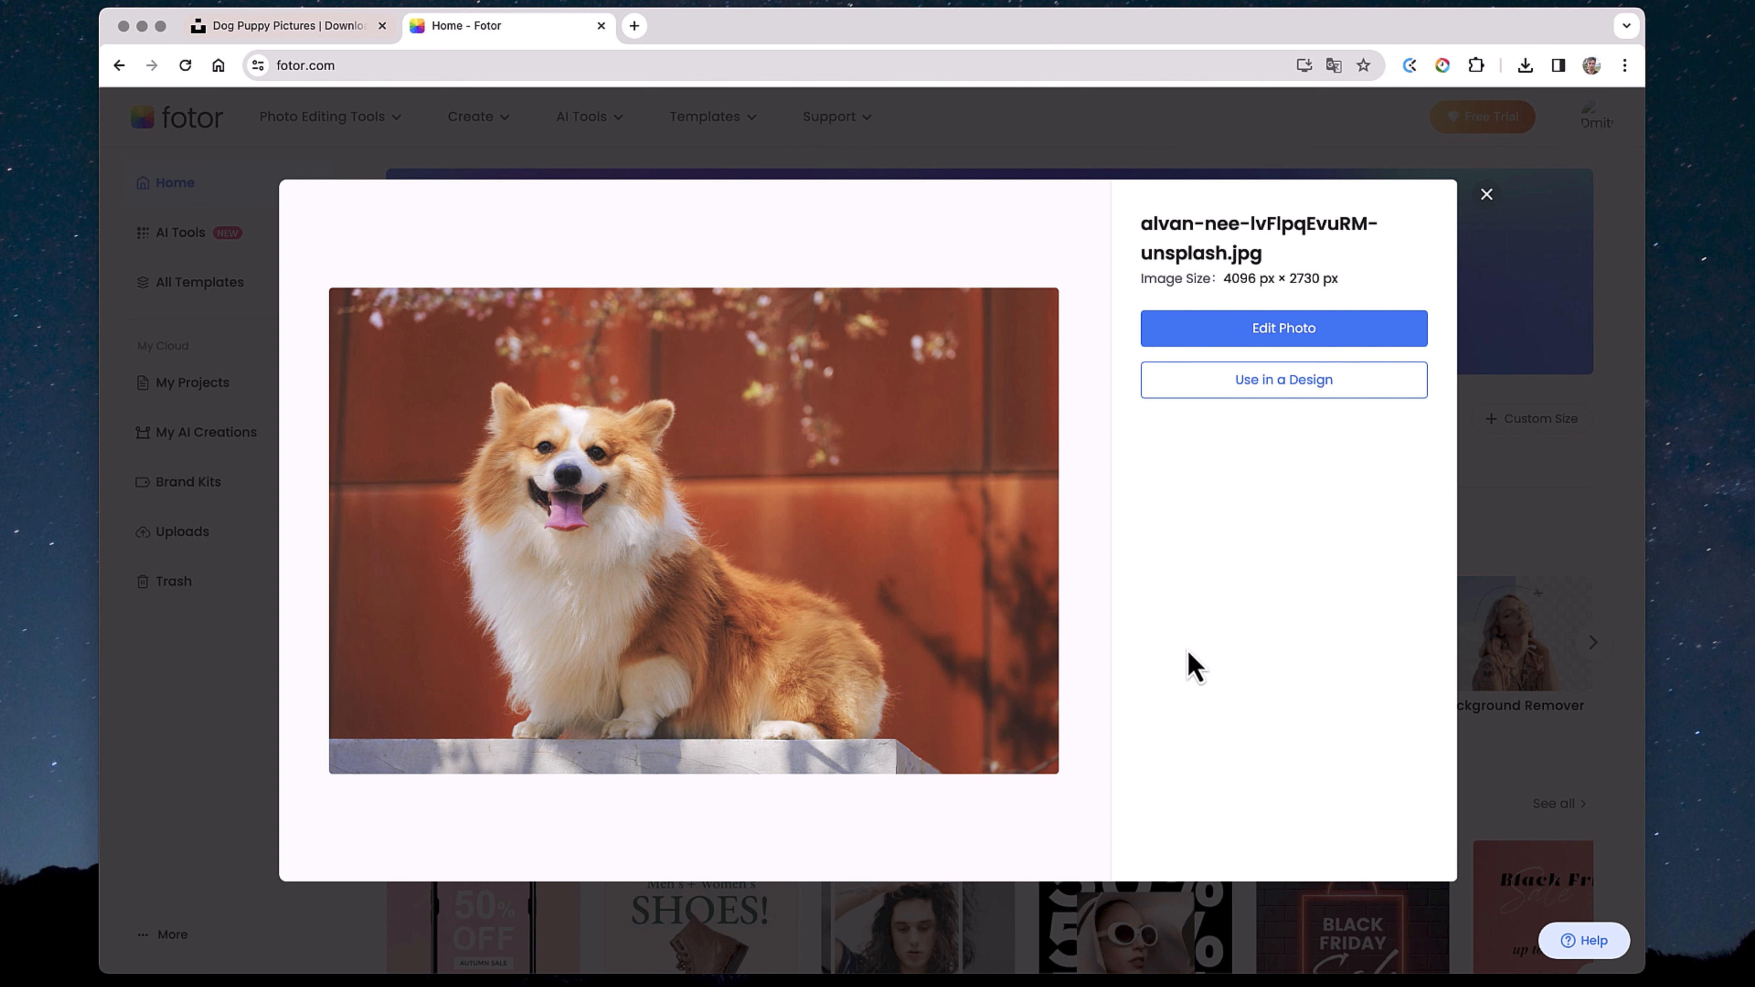
click(1277, 336)
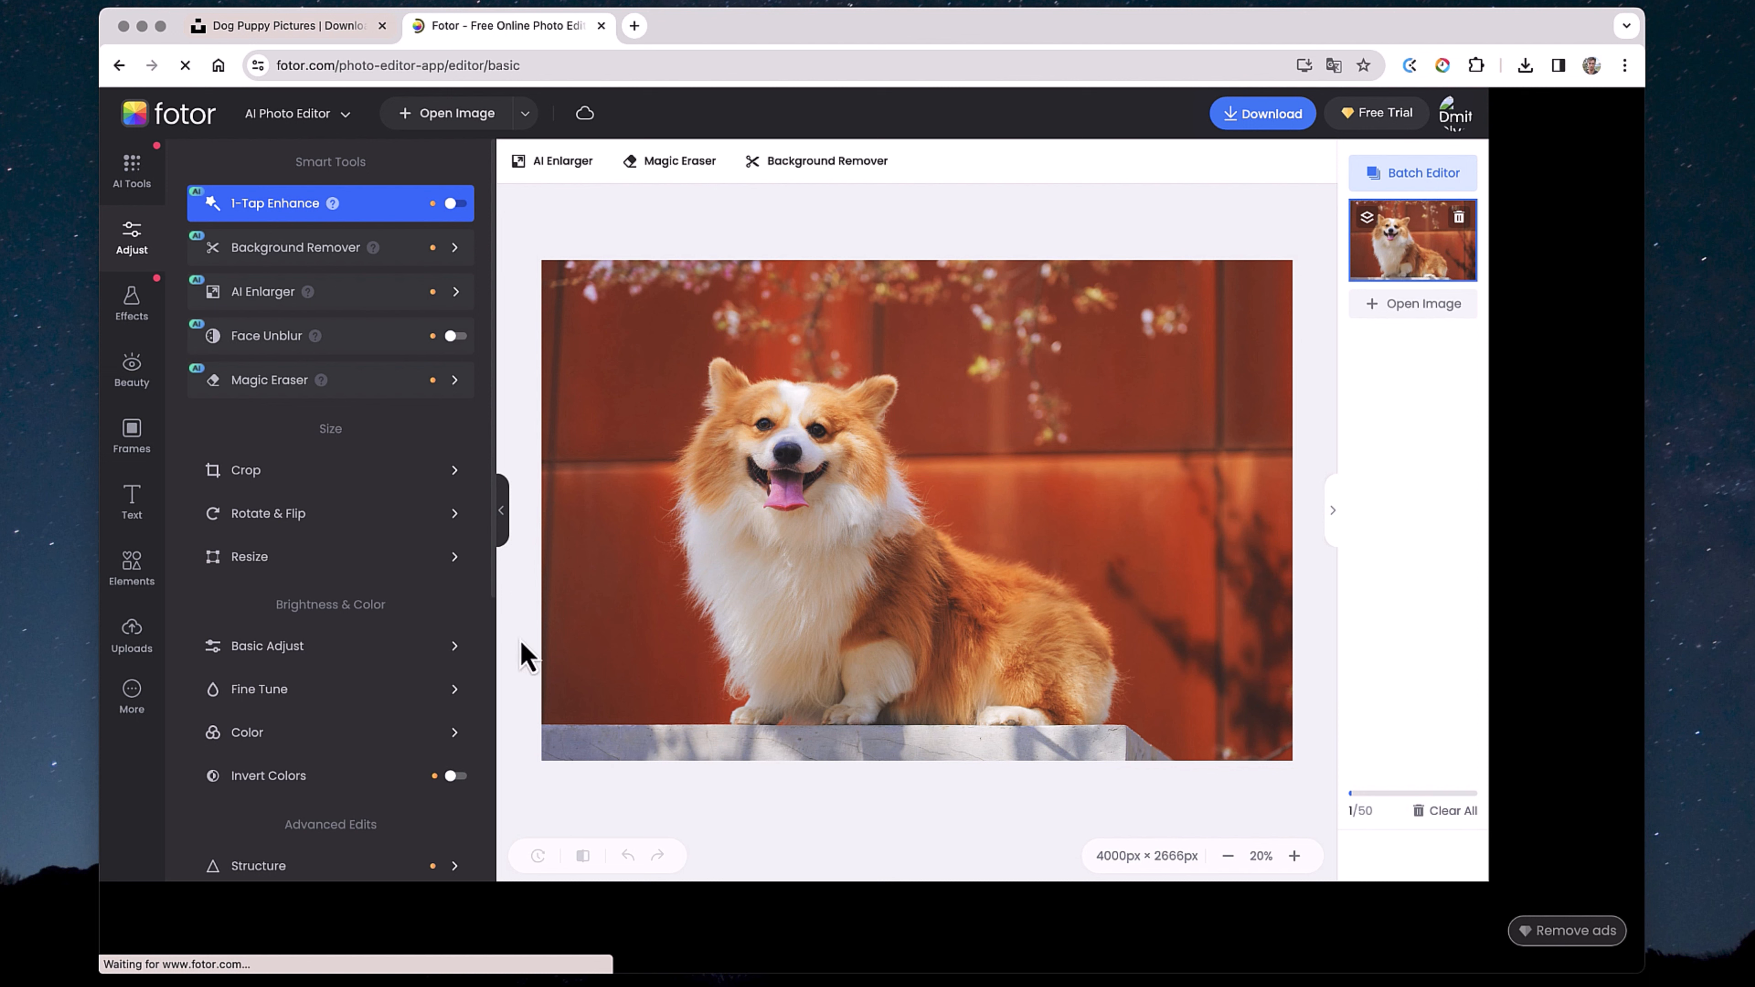
Step: Crop the photo at a 1 x 1 ratio to about 1514 × 1514 px around the corgi's head and chest
click(277, 479)
scroll(280, 493, down, 3)
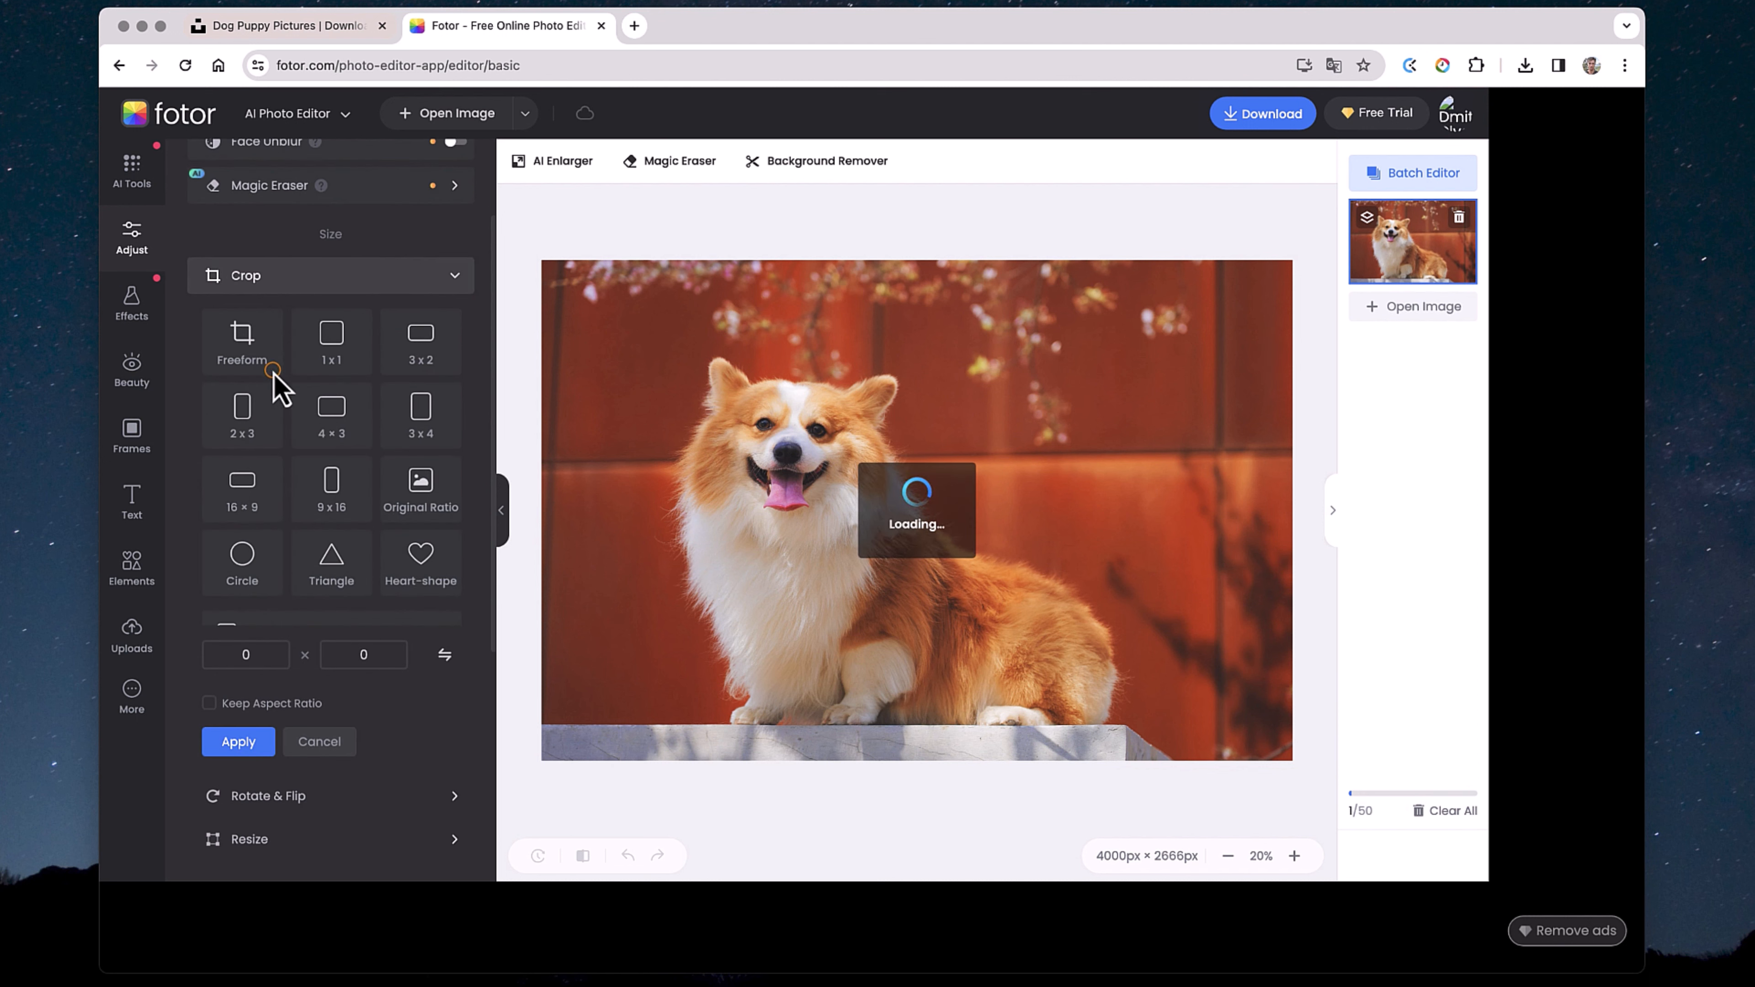
click(333, 350)
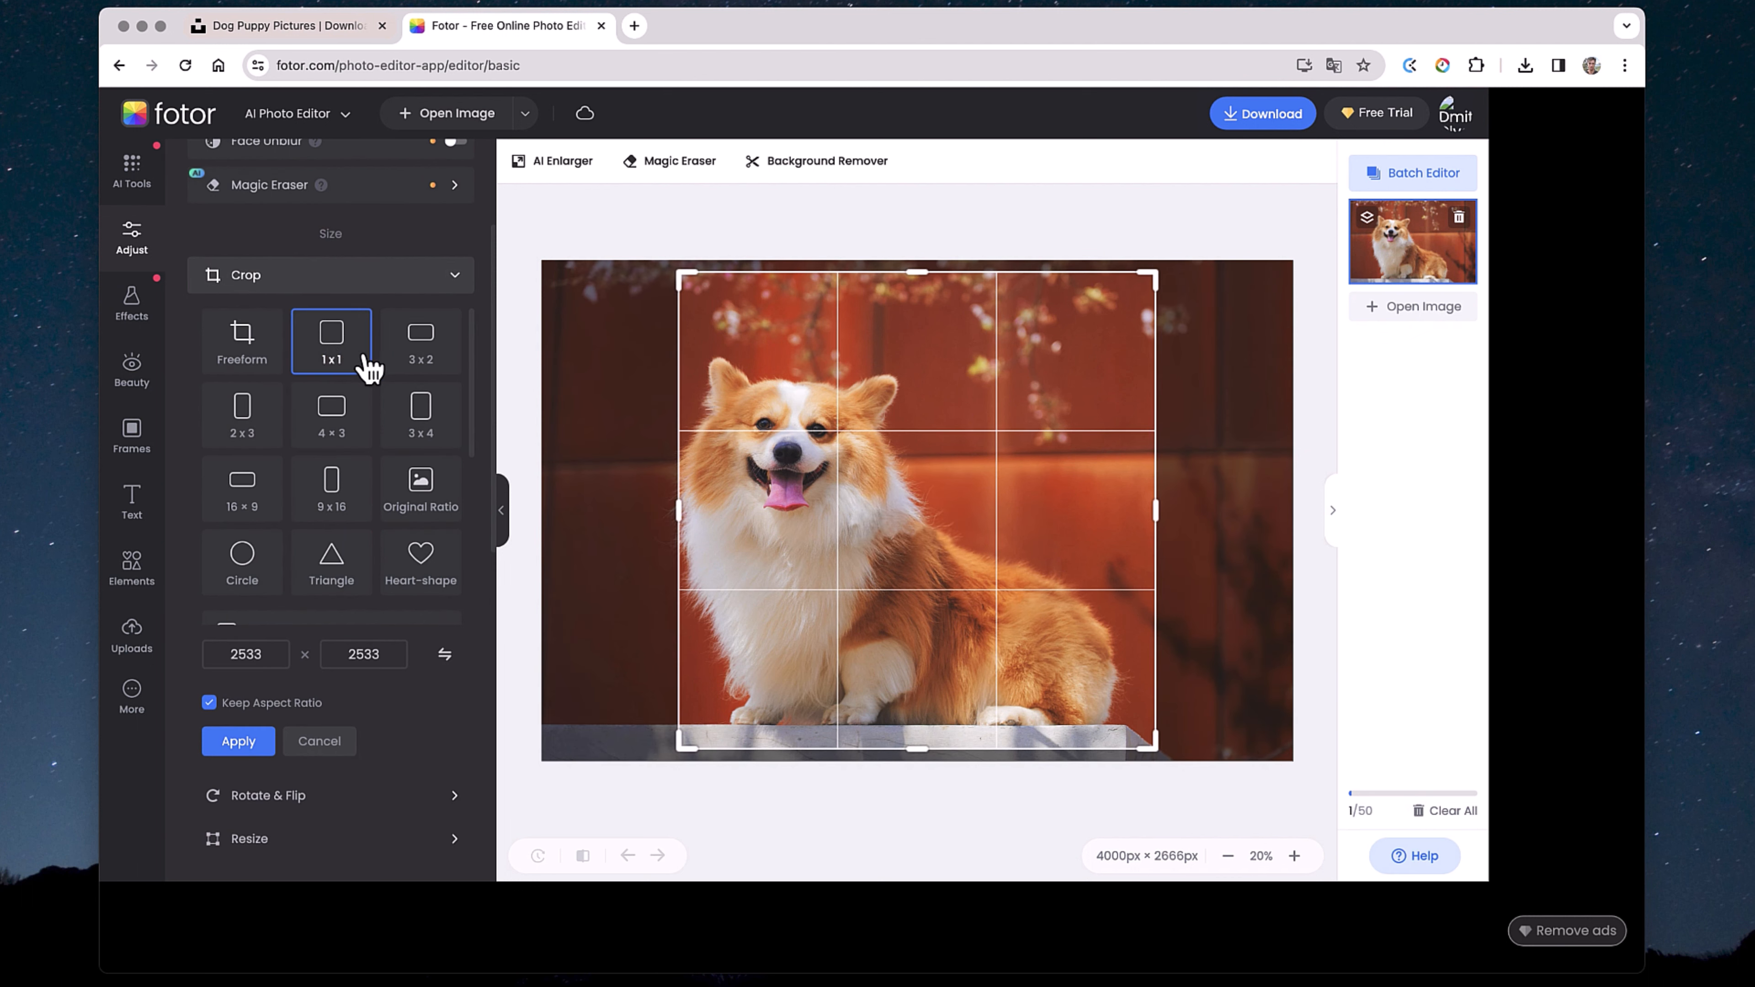
drag(1148, 747, 910, 553)
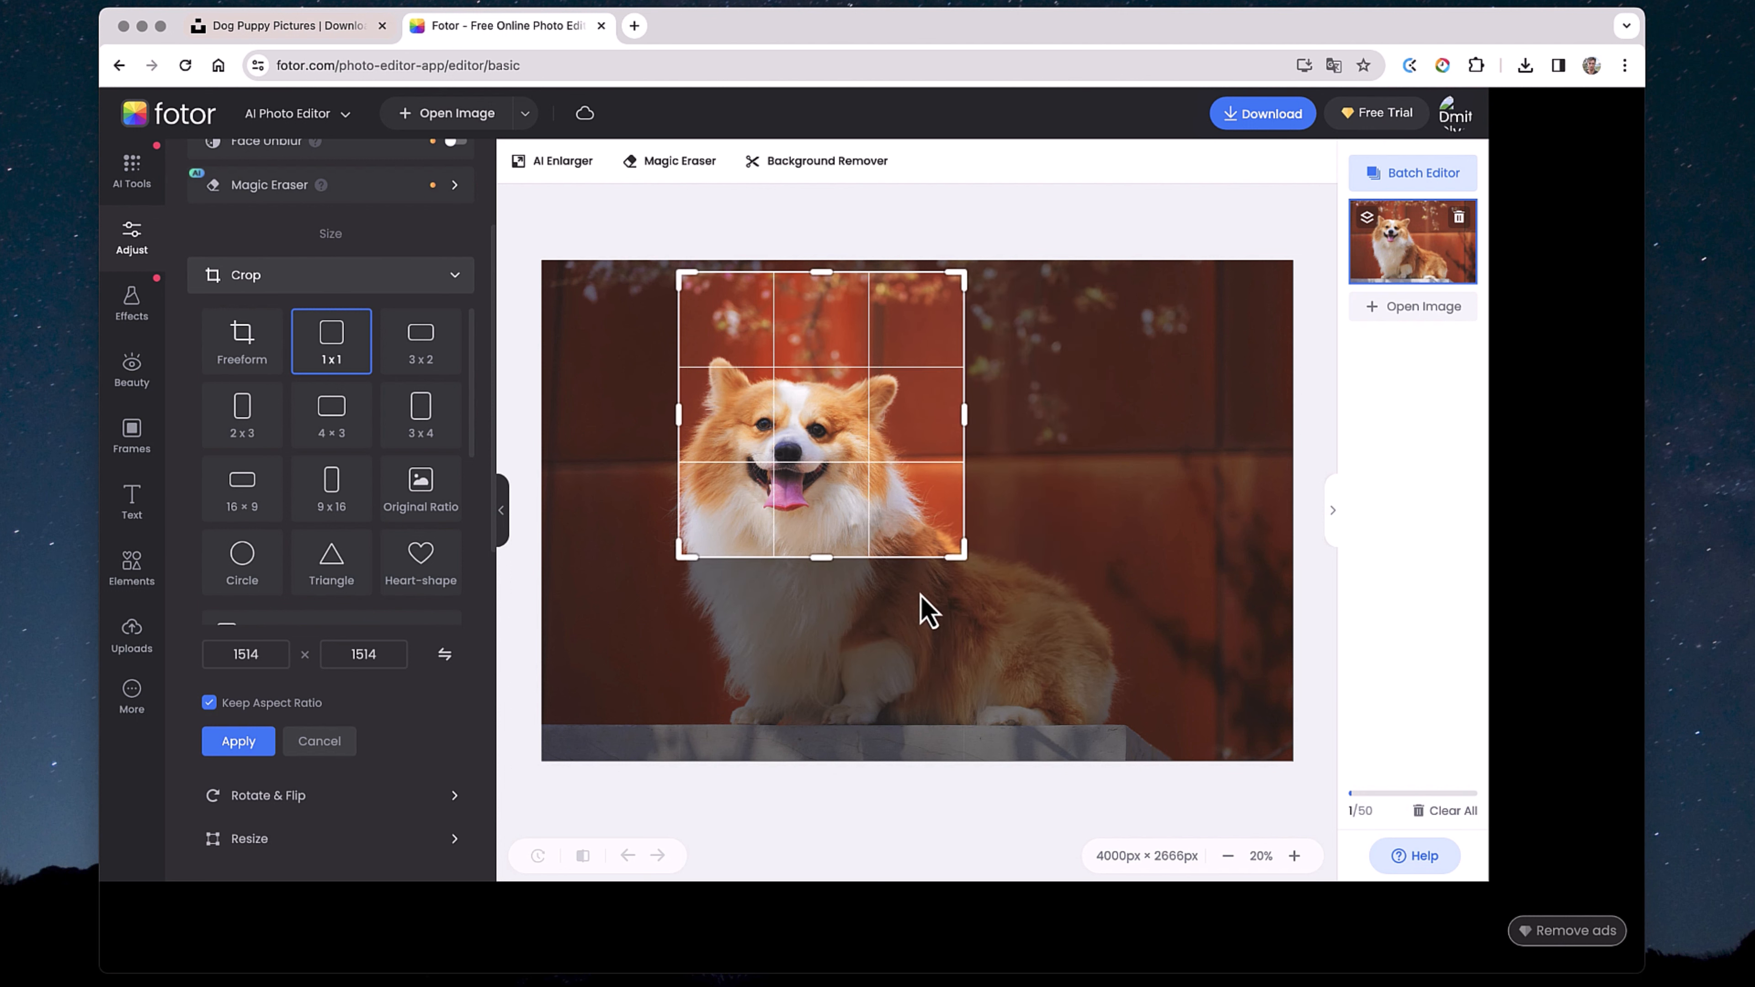
drag(828, 395, 803, 445)
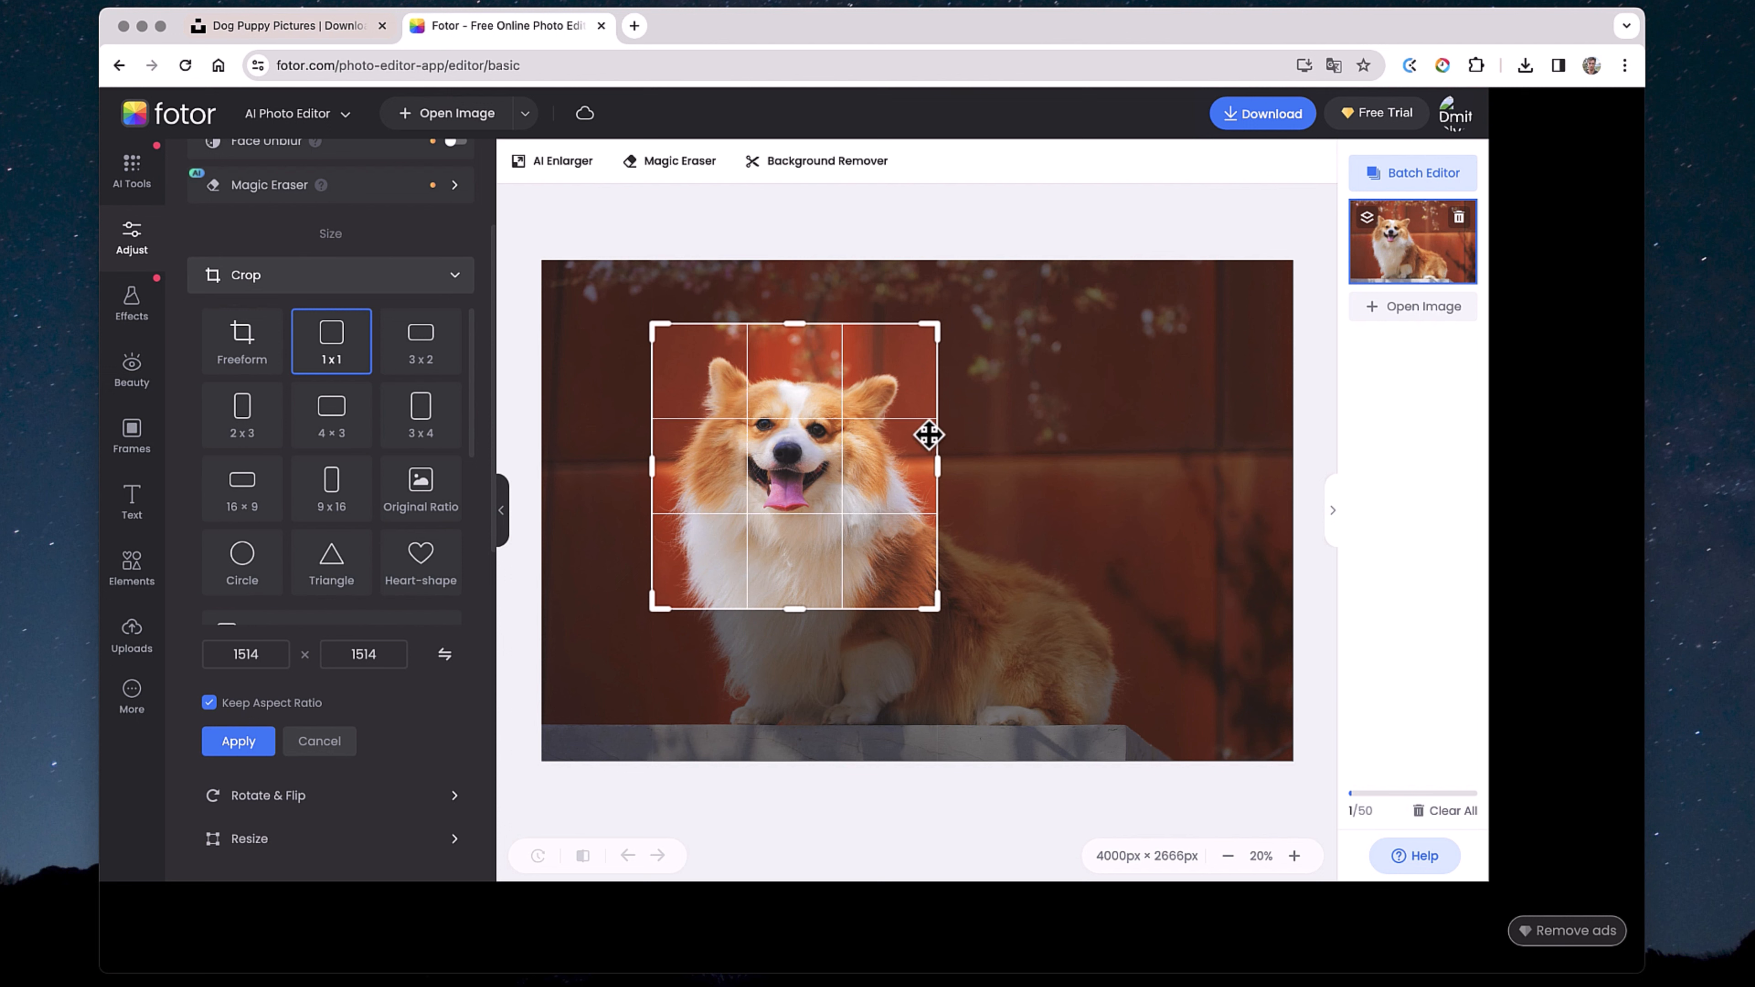
click(261, 752)
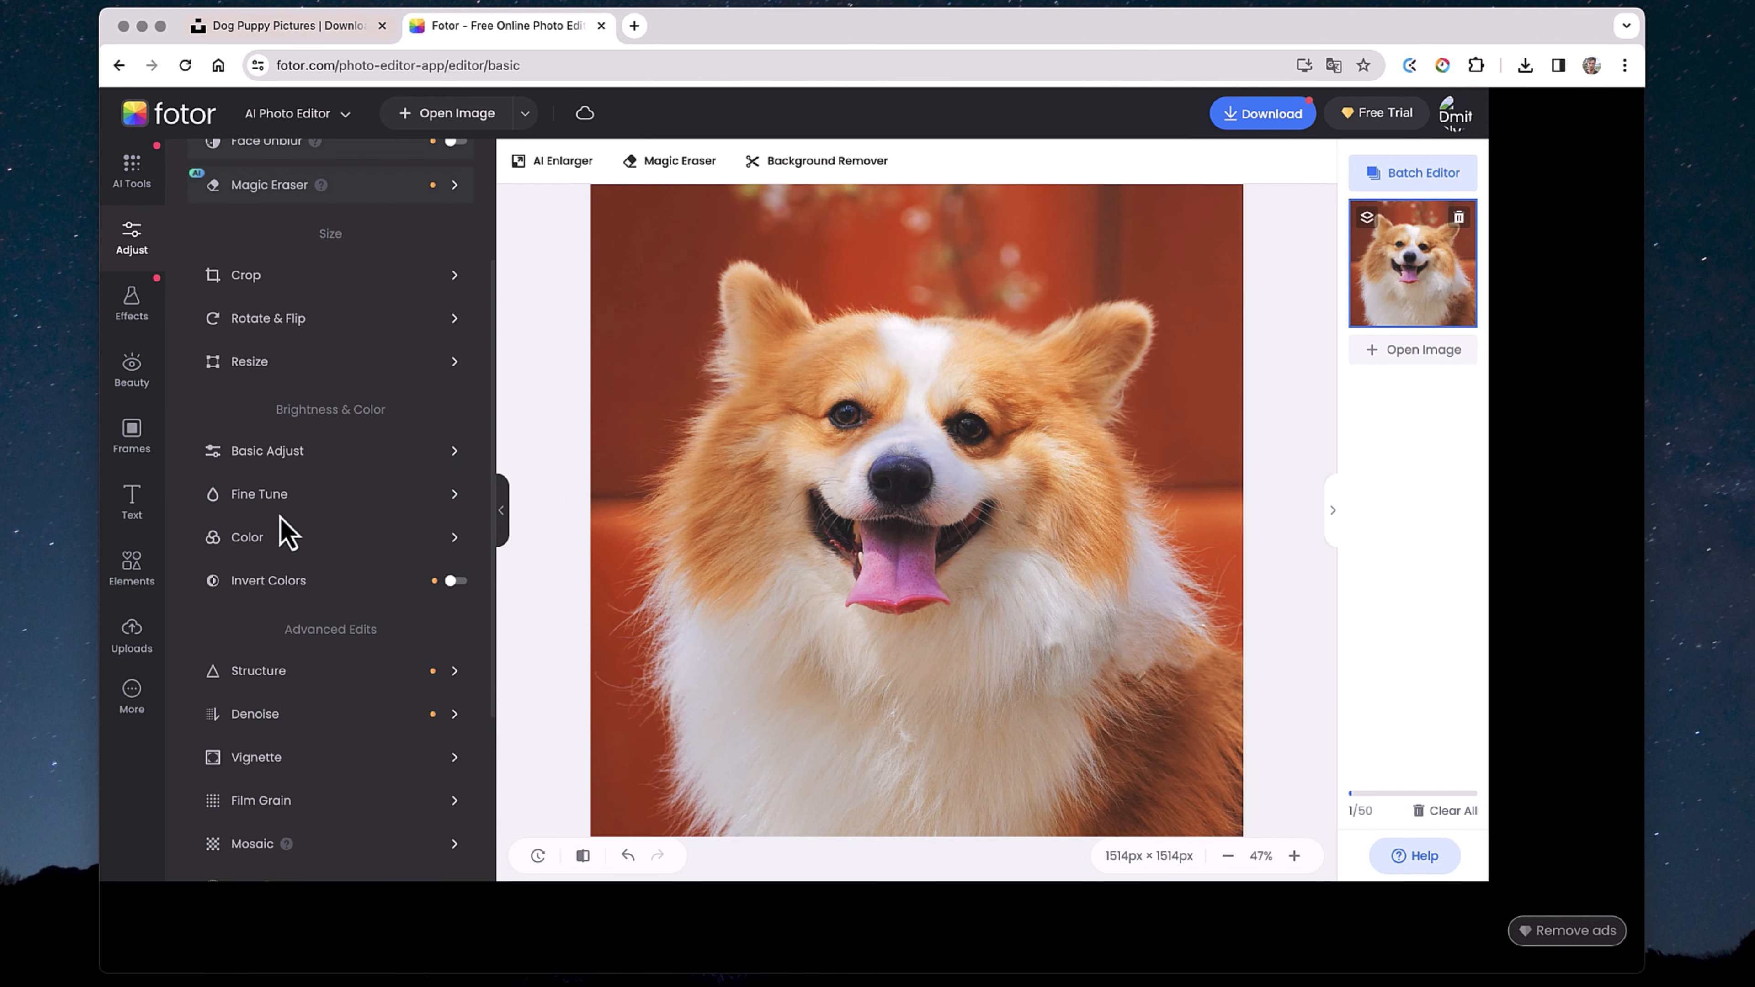
Step: Resize the cropped corgi photo to 1000 × 1000 px
scroll(309, 559, up, 3)
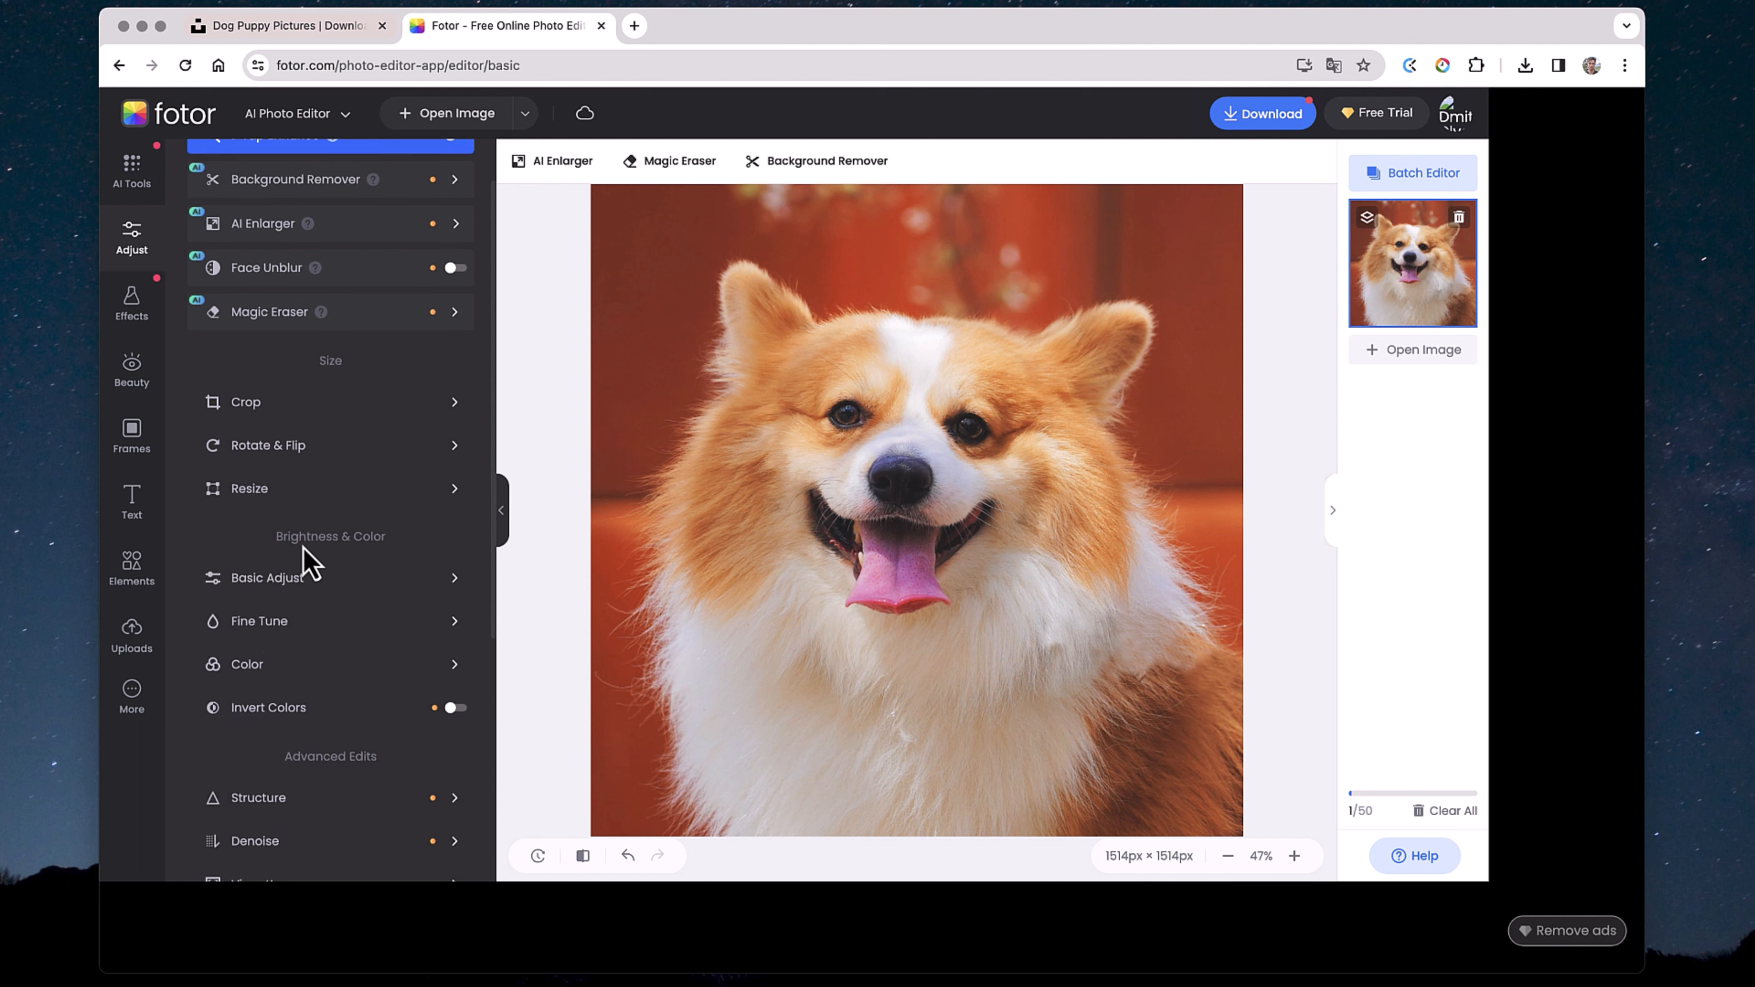
click(305, 534)
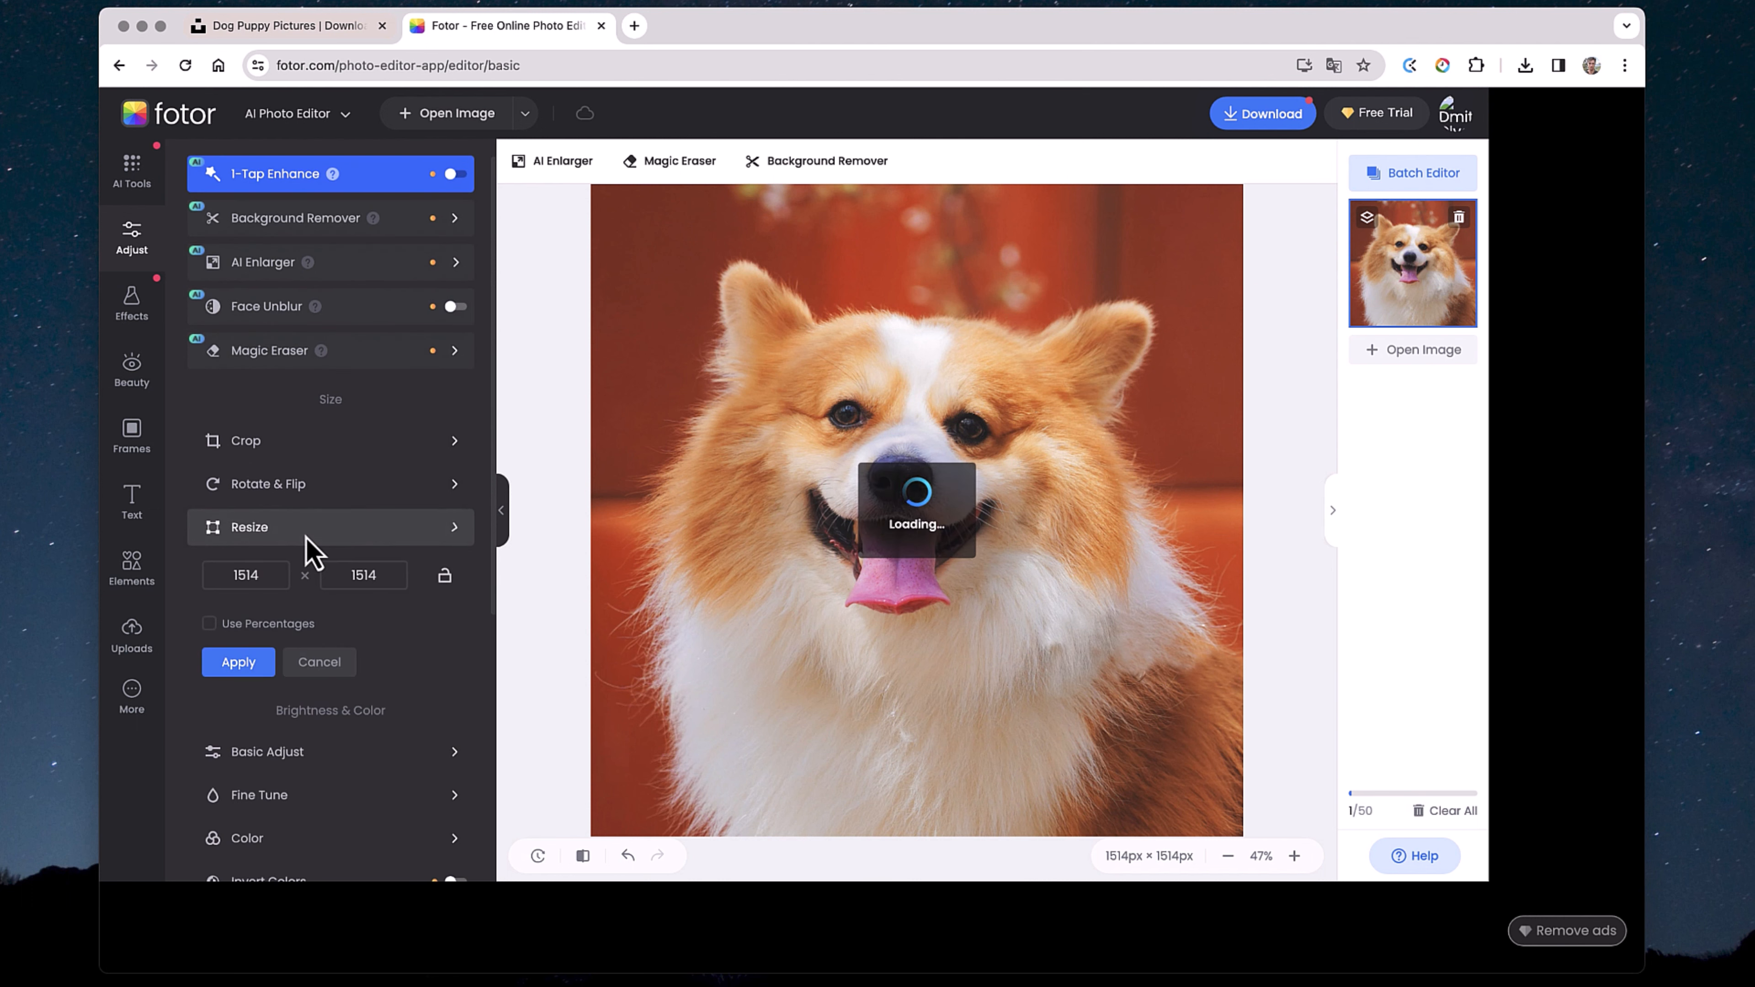
click(264, 574)
double_click(247, 577)
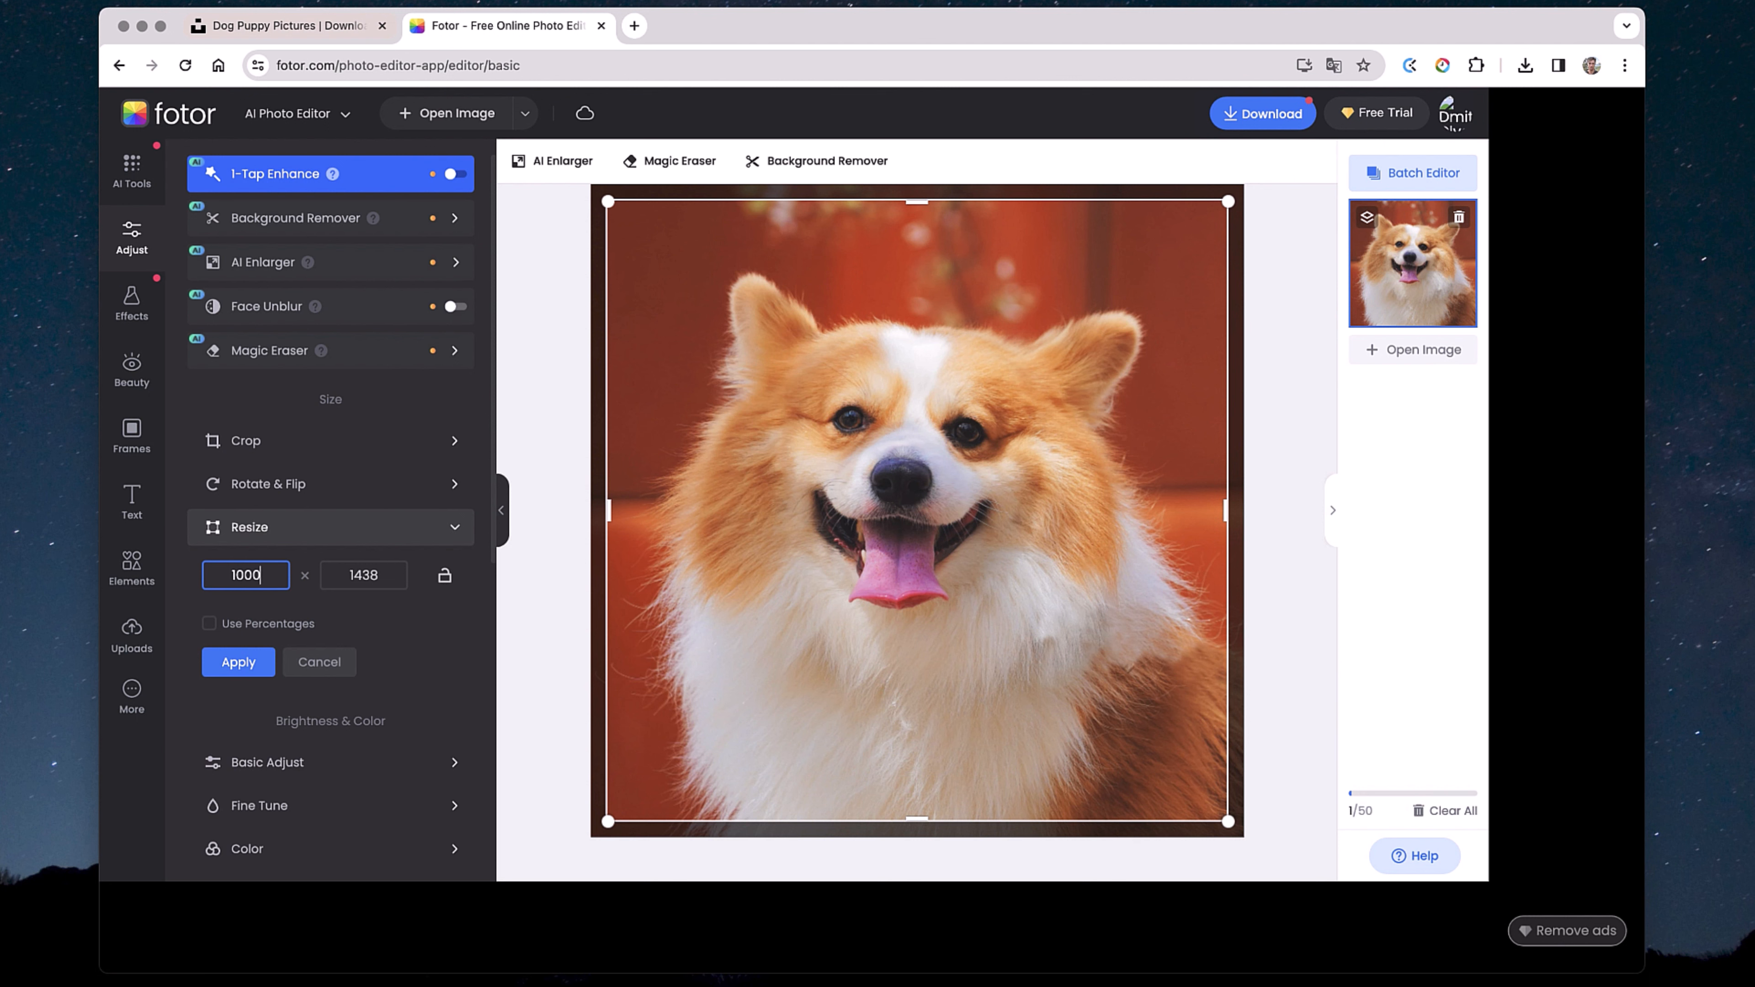
key(Tab)
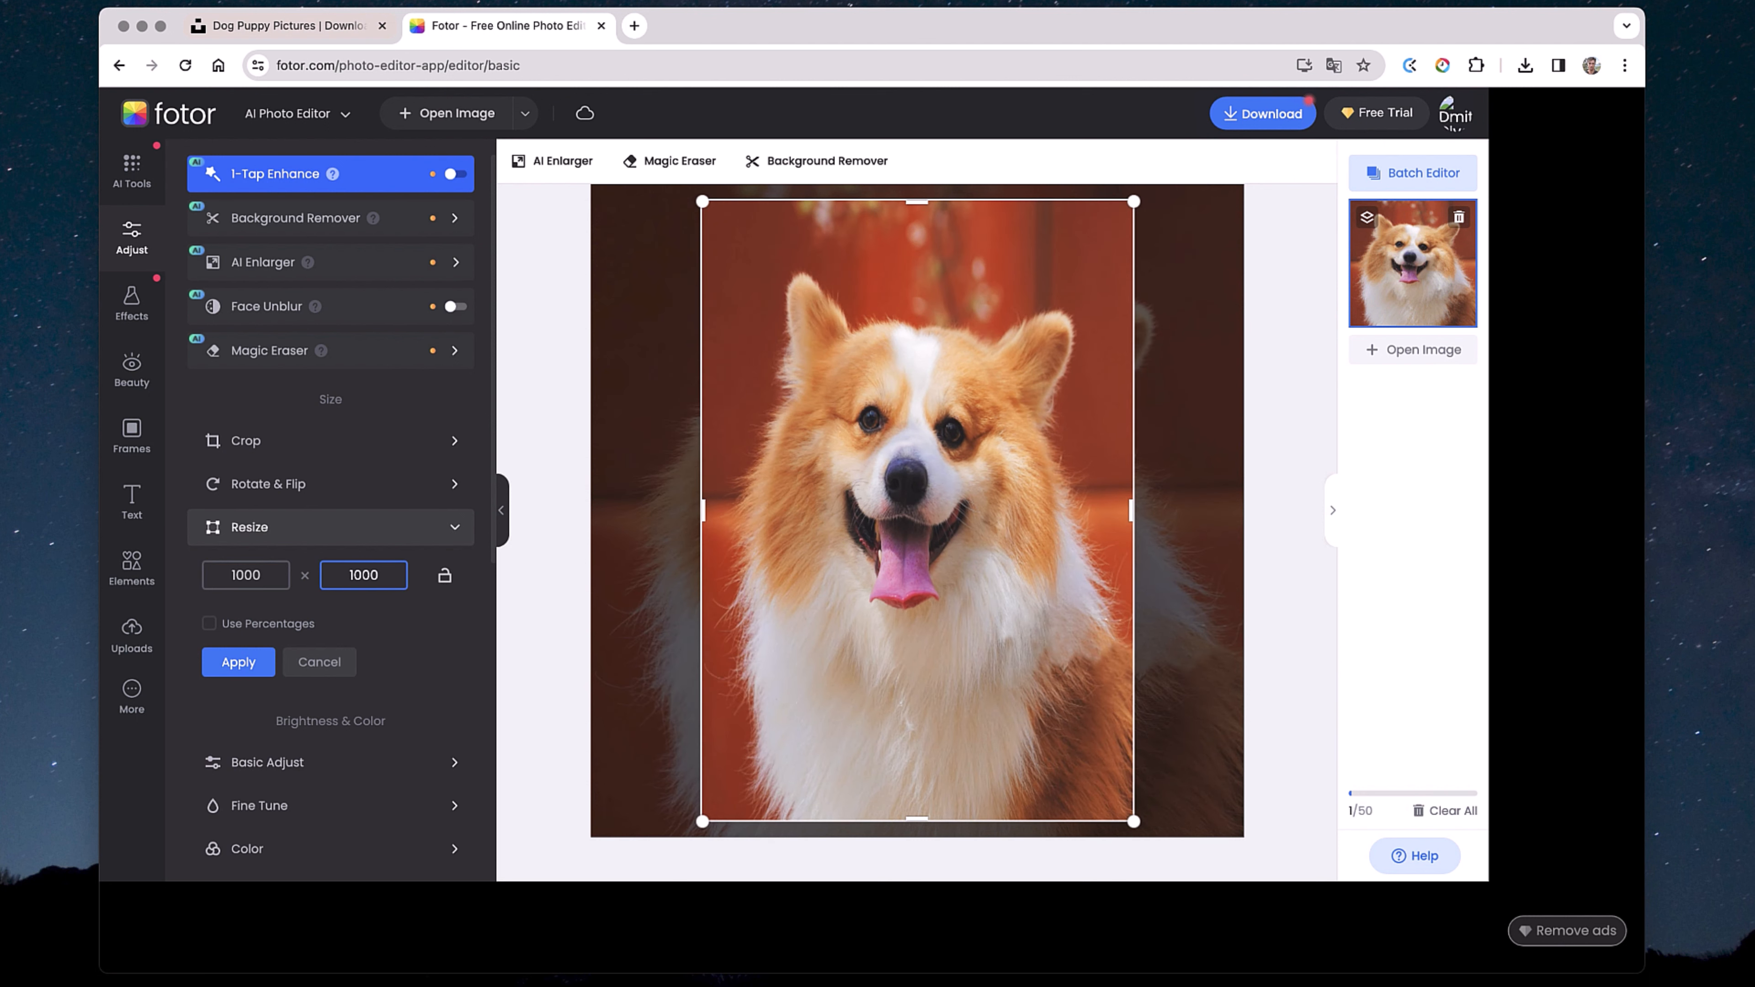
click(240, 664)
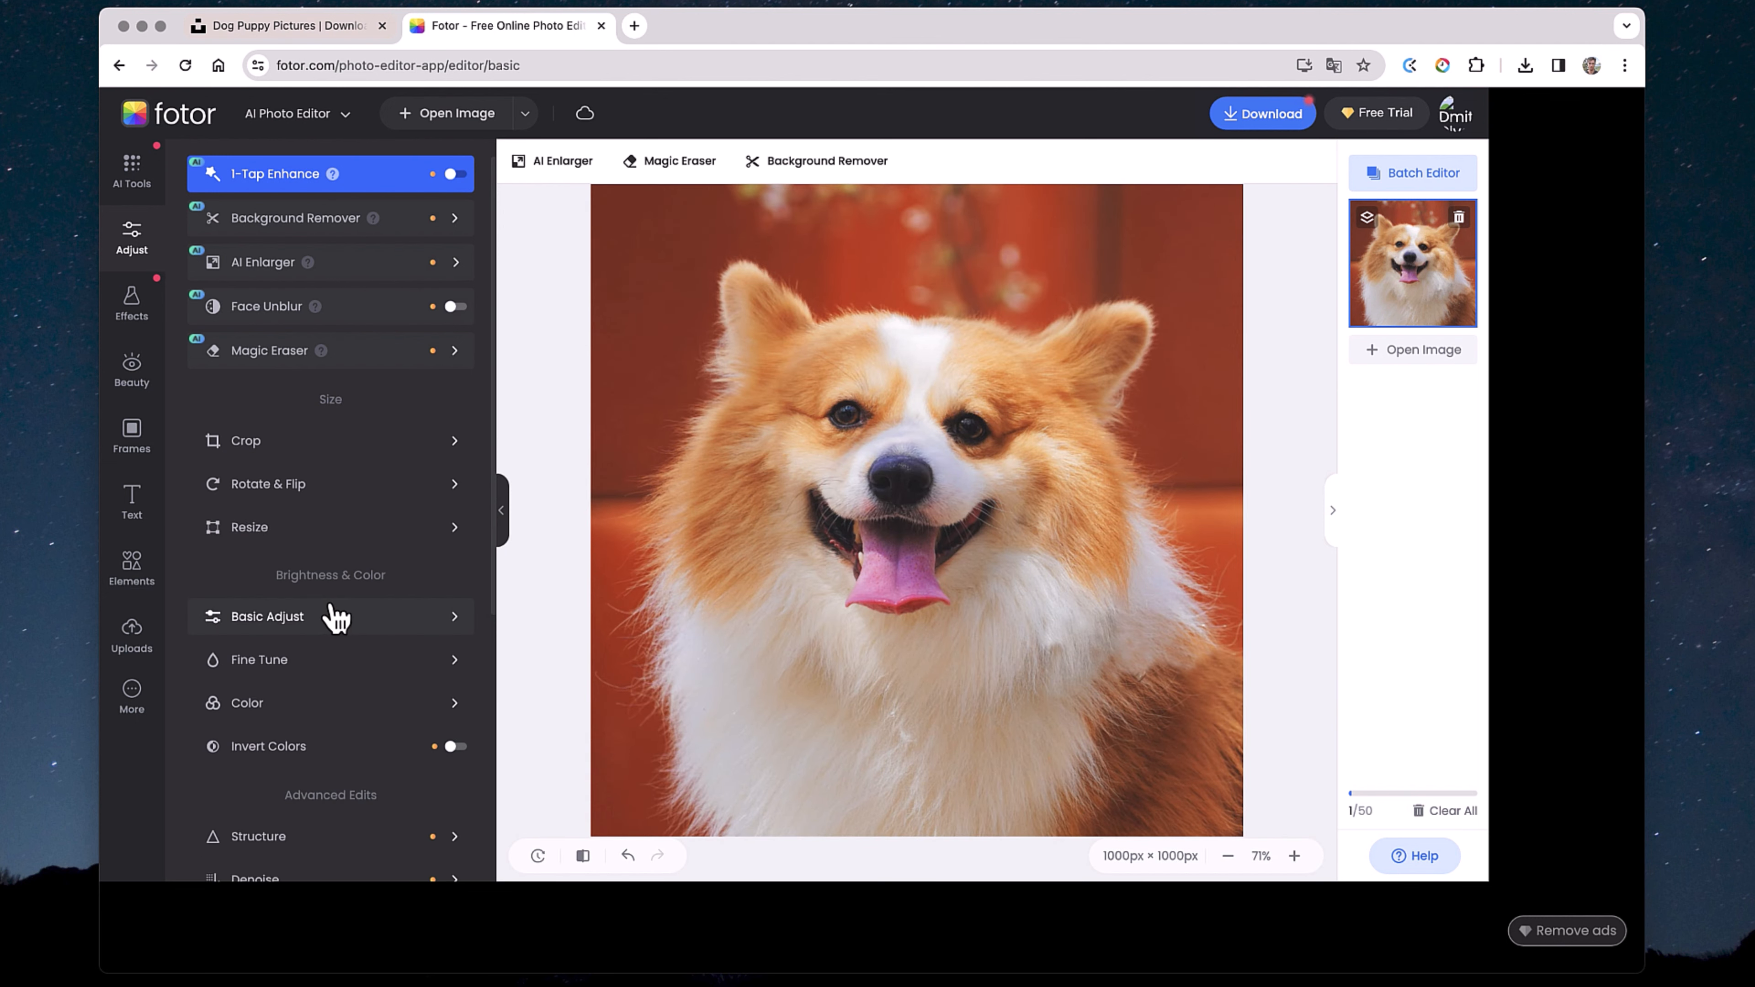
Step: Make the photo black and white with saturation -100, and set contrast to 18, brightness to 1 and sharpness to 37
scroll(308, 595, down, 1)
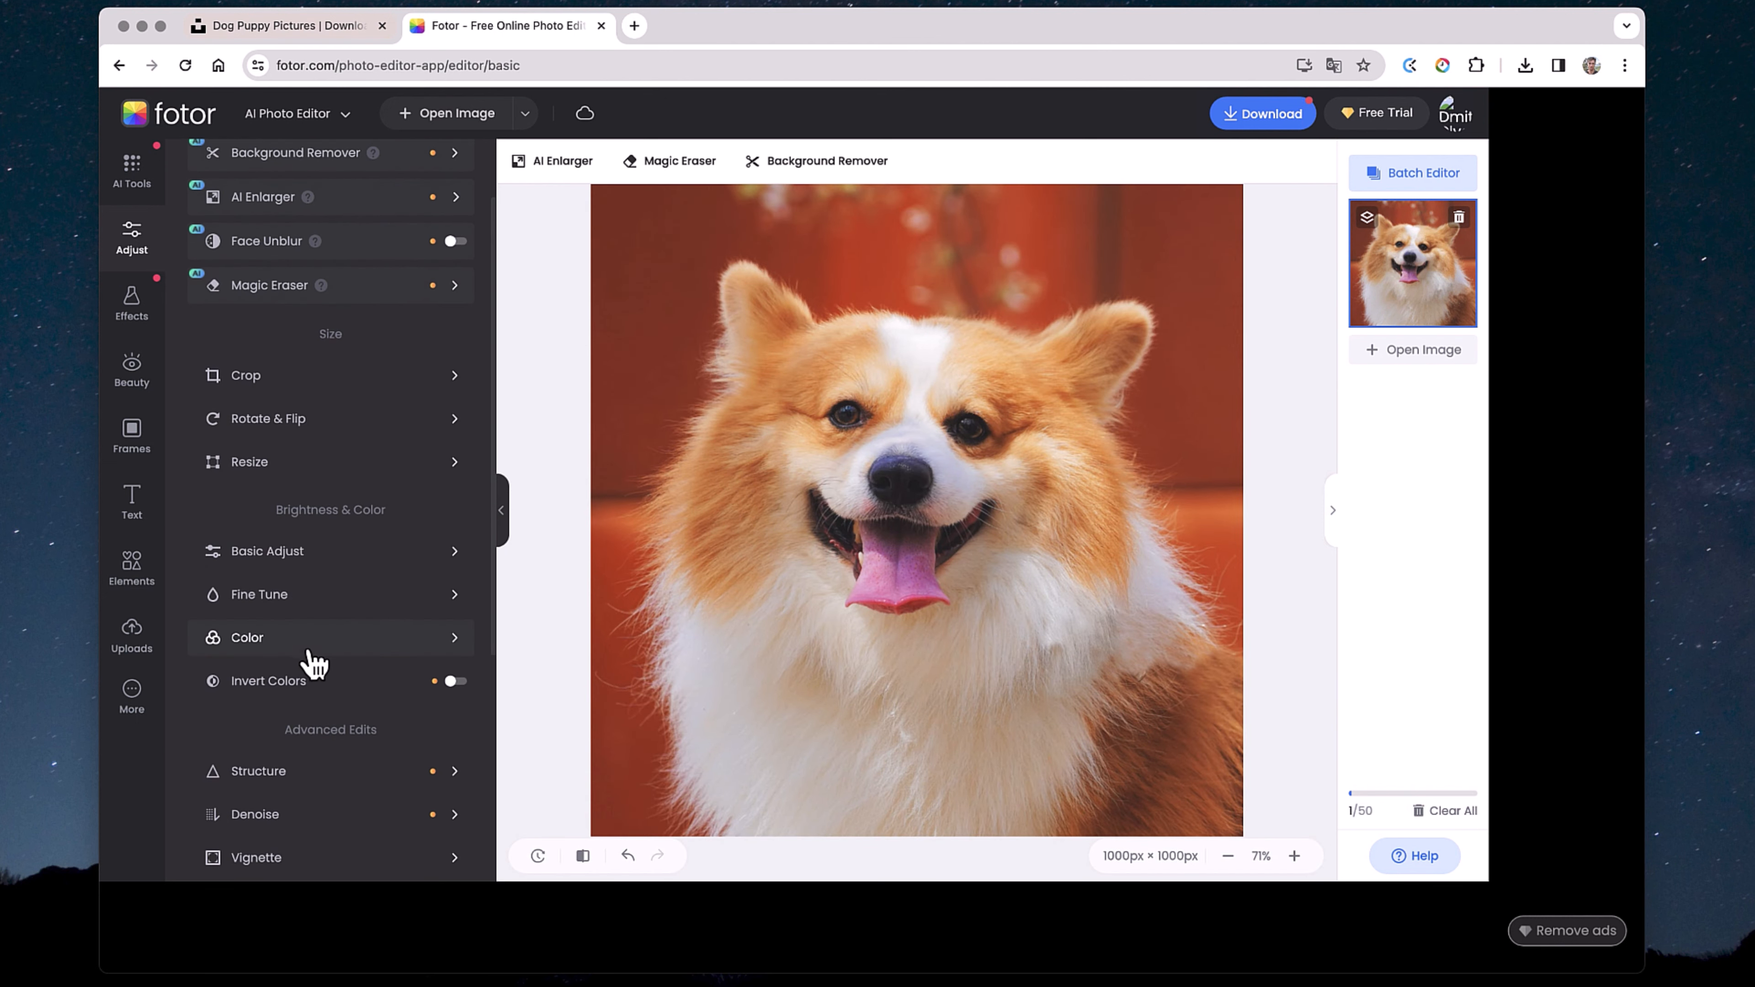
click(311, 553)
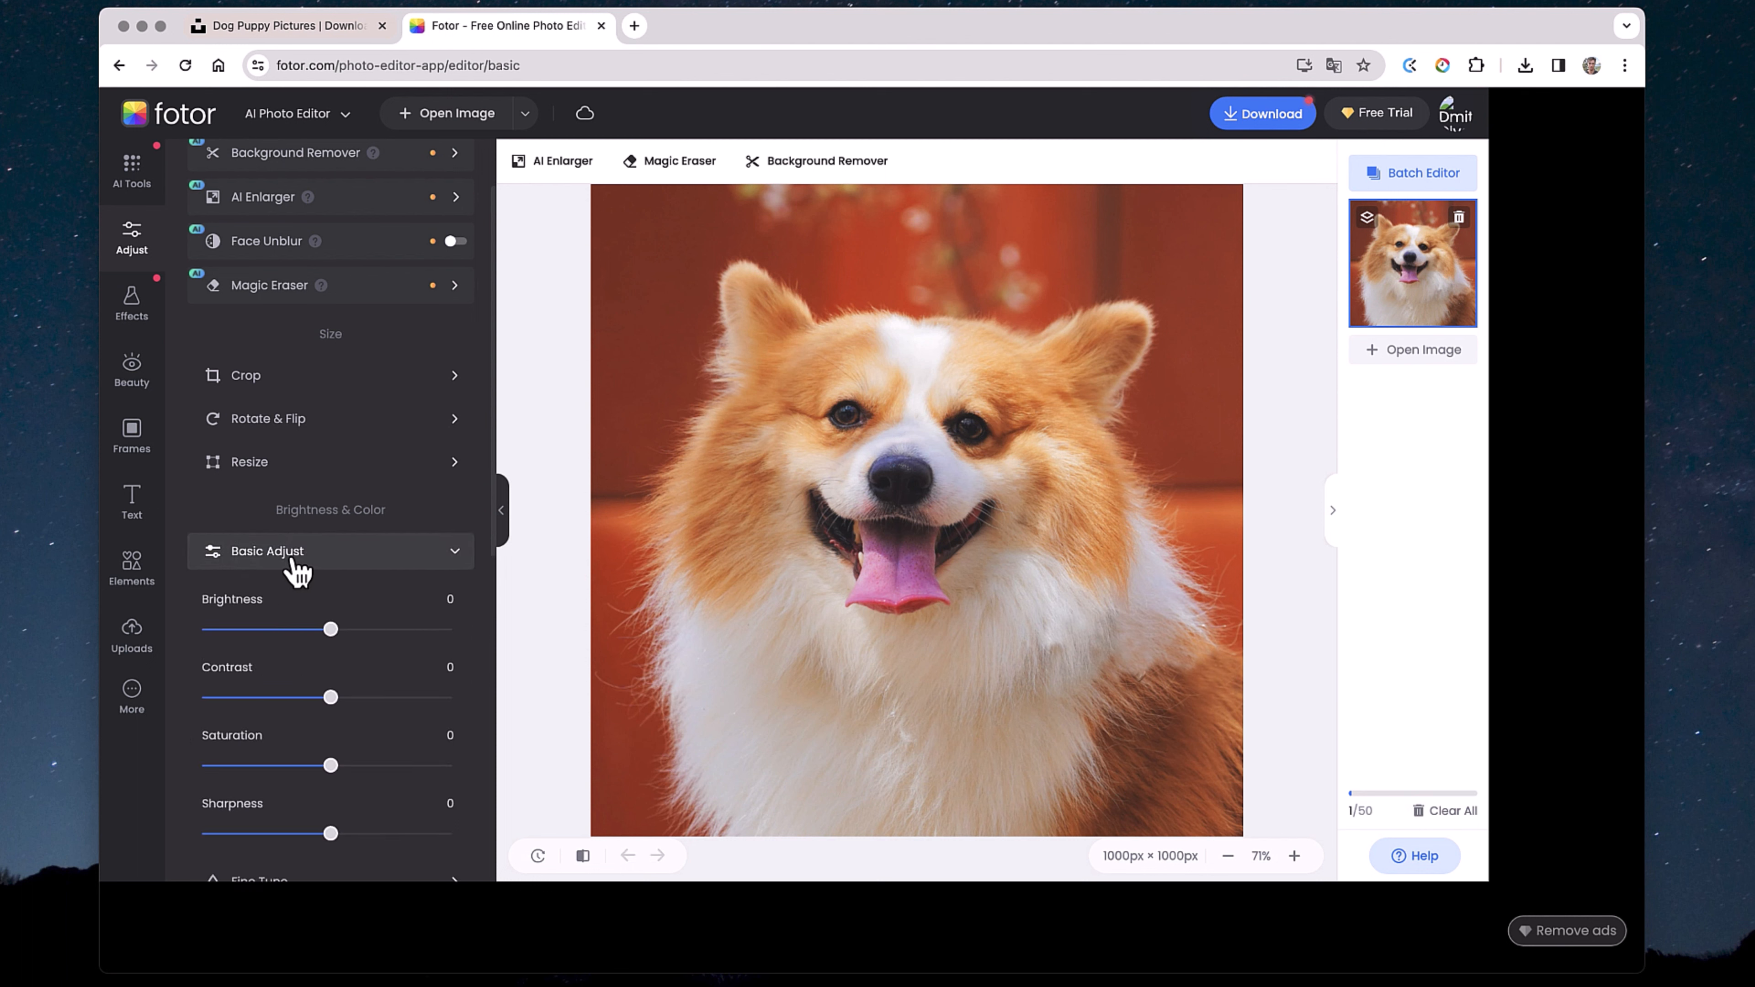
scroll(304, 567, down, 1)
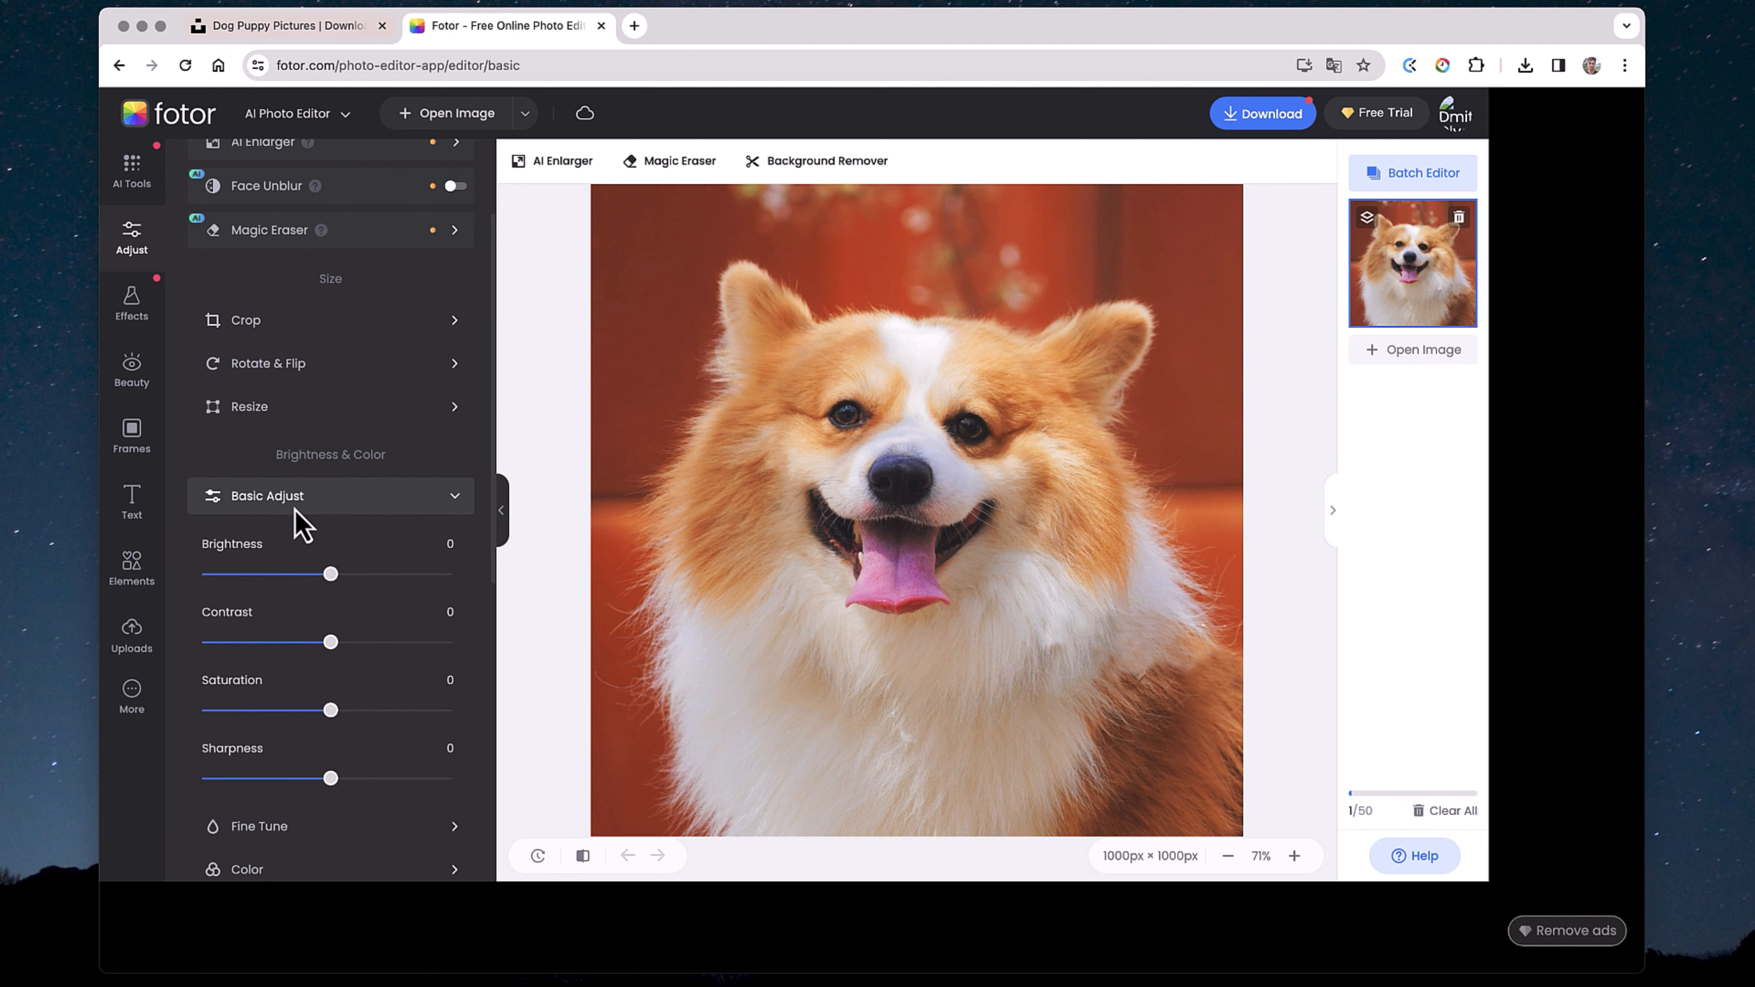
scroll(294, 515, down, 1)
scroll(304, 542, down, 1)
drag(332, 611, 220, 623)
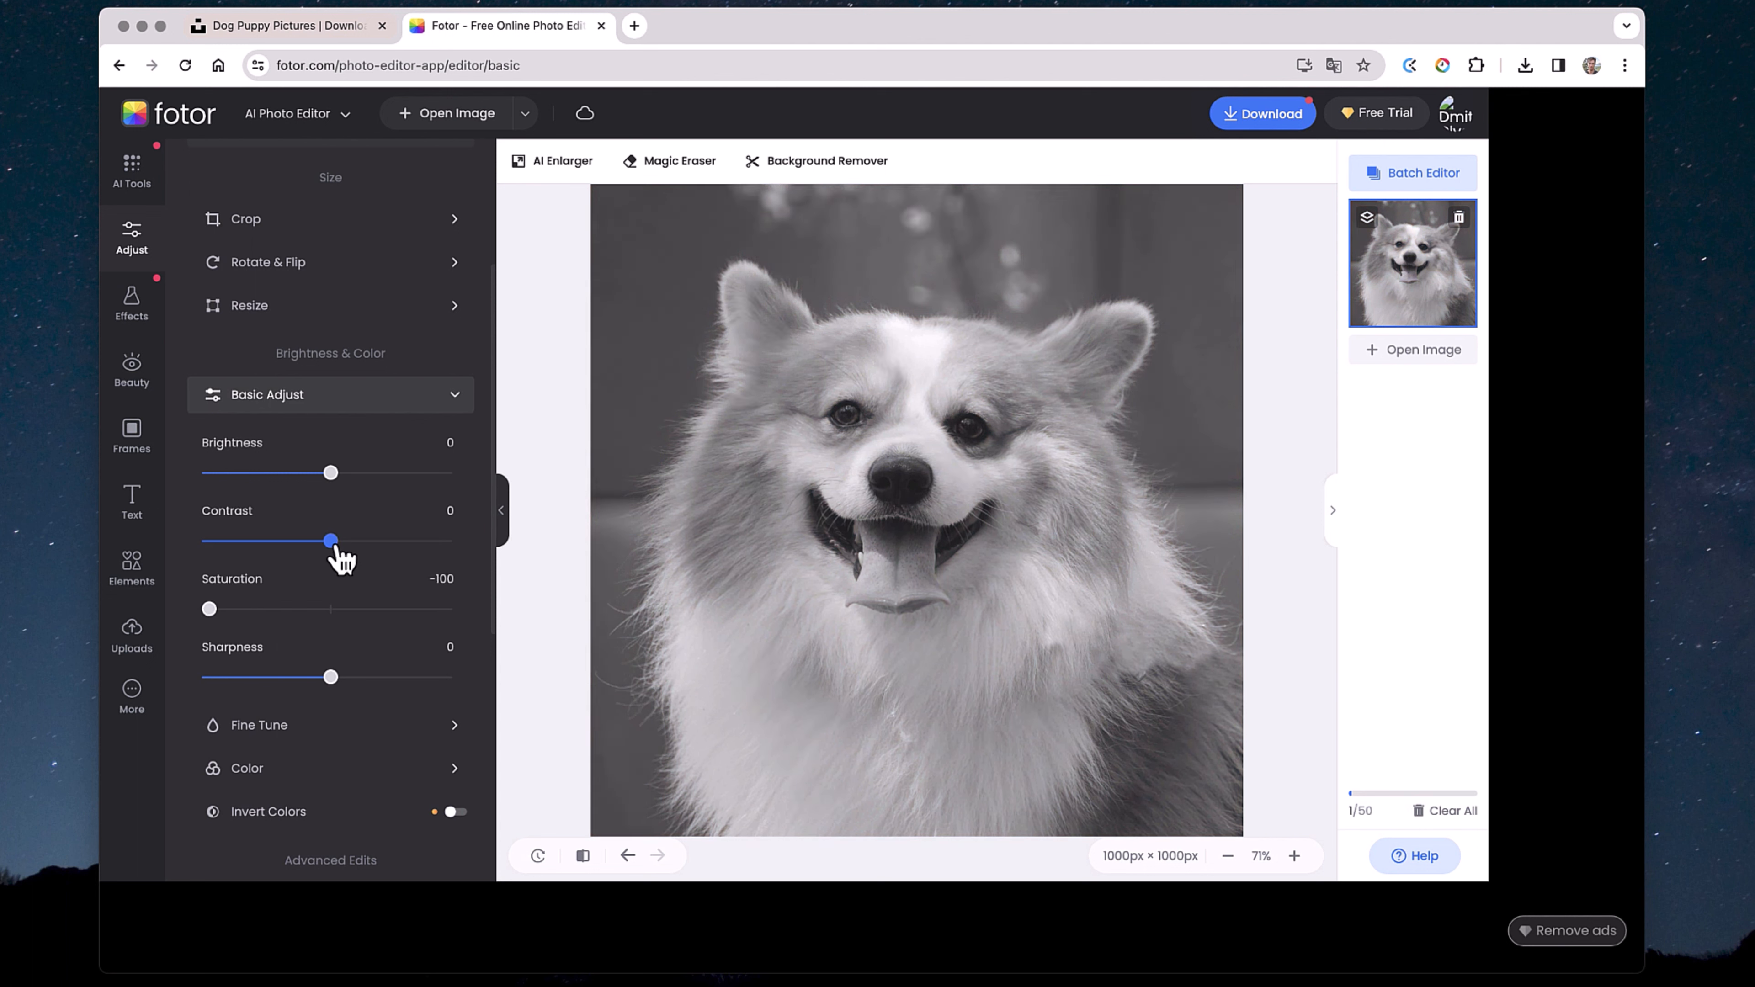
drag(343, 546, 353, 546)
mouse_move(330, 474)
mouse_down()
mouse_move(362, 476)
mouse_move(304, 476)
mouse_move(329, 475)
mouse_up()
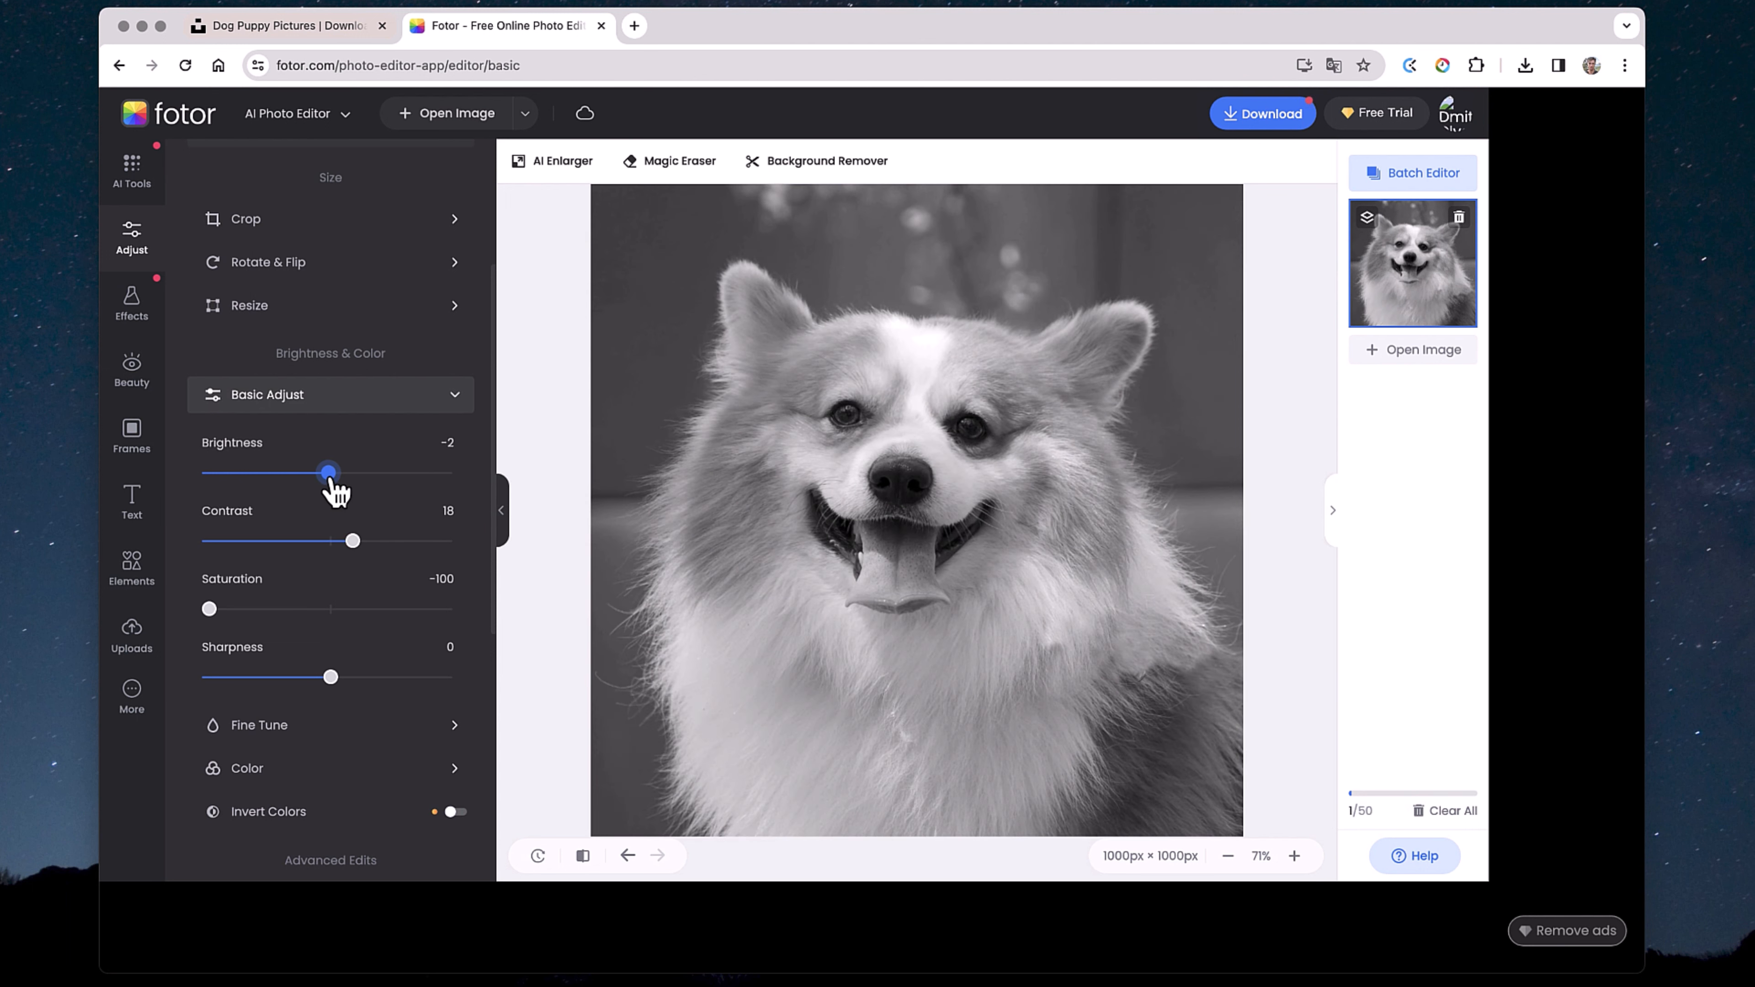
mouse_move(331, 678)
mouse_down()
mouse_move(305, 678)
mouse_move(361, 680)
mouse_up()
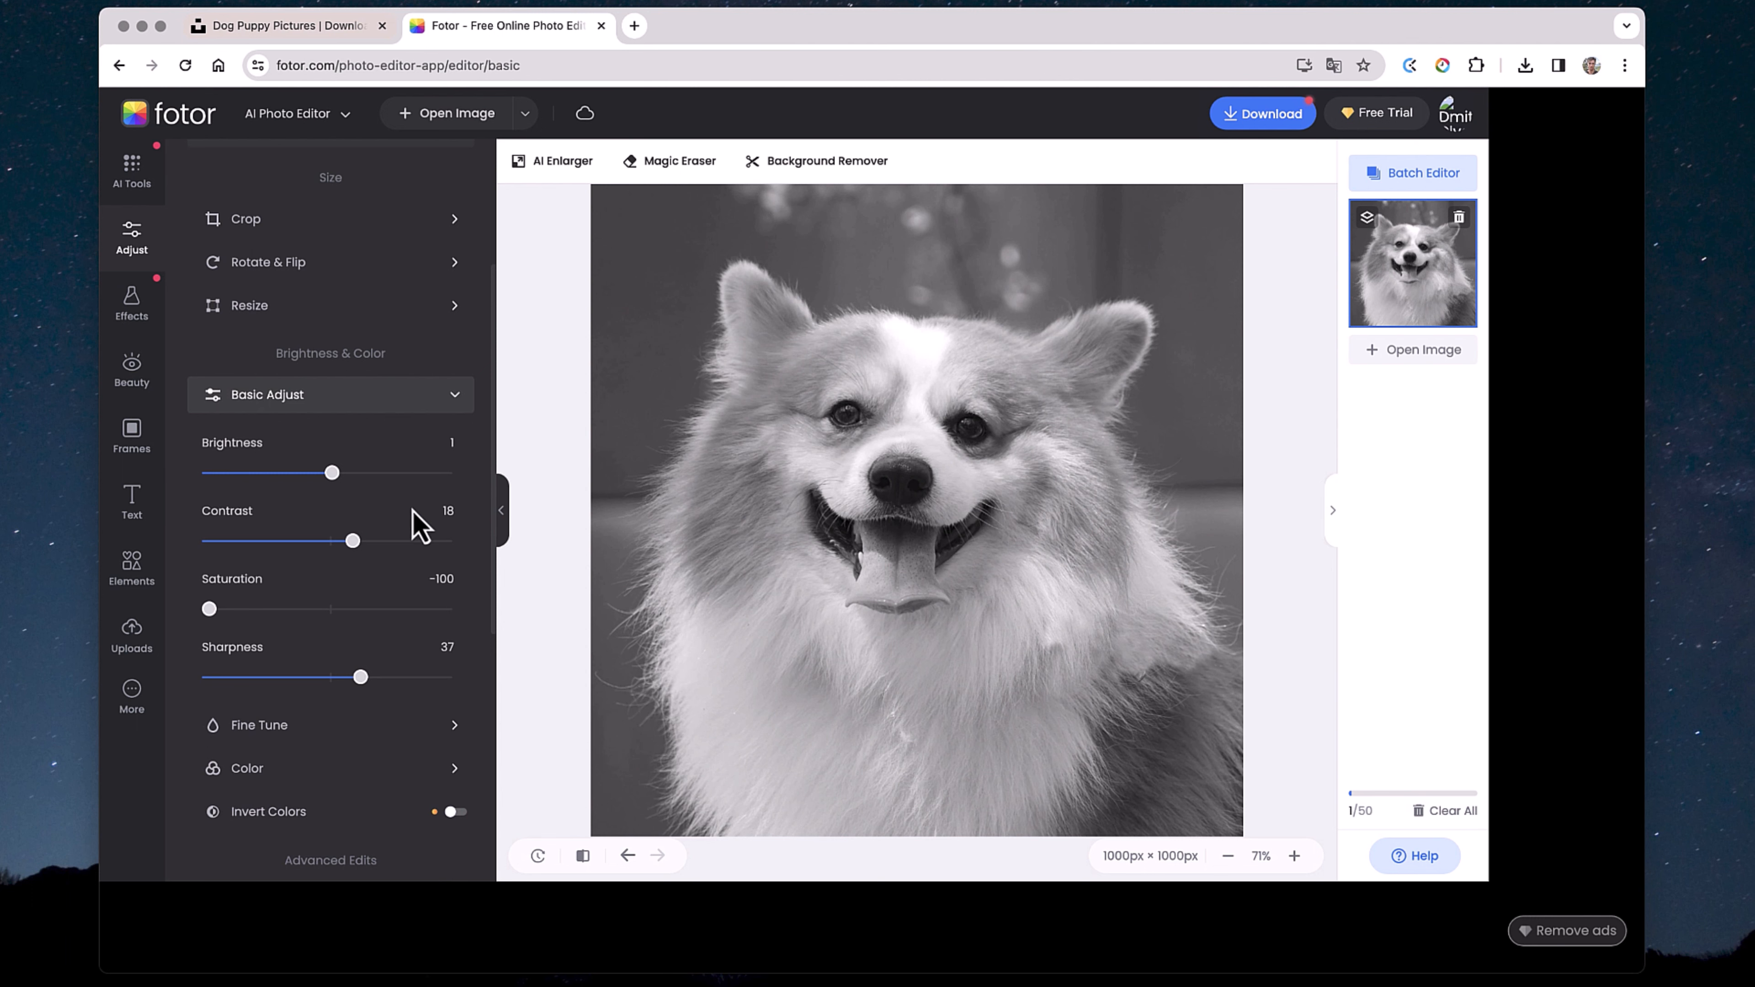
Step: Download the edited photo as a JPG with Medium quality
click(1251, 118)
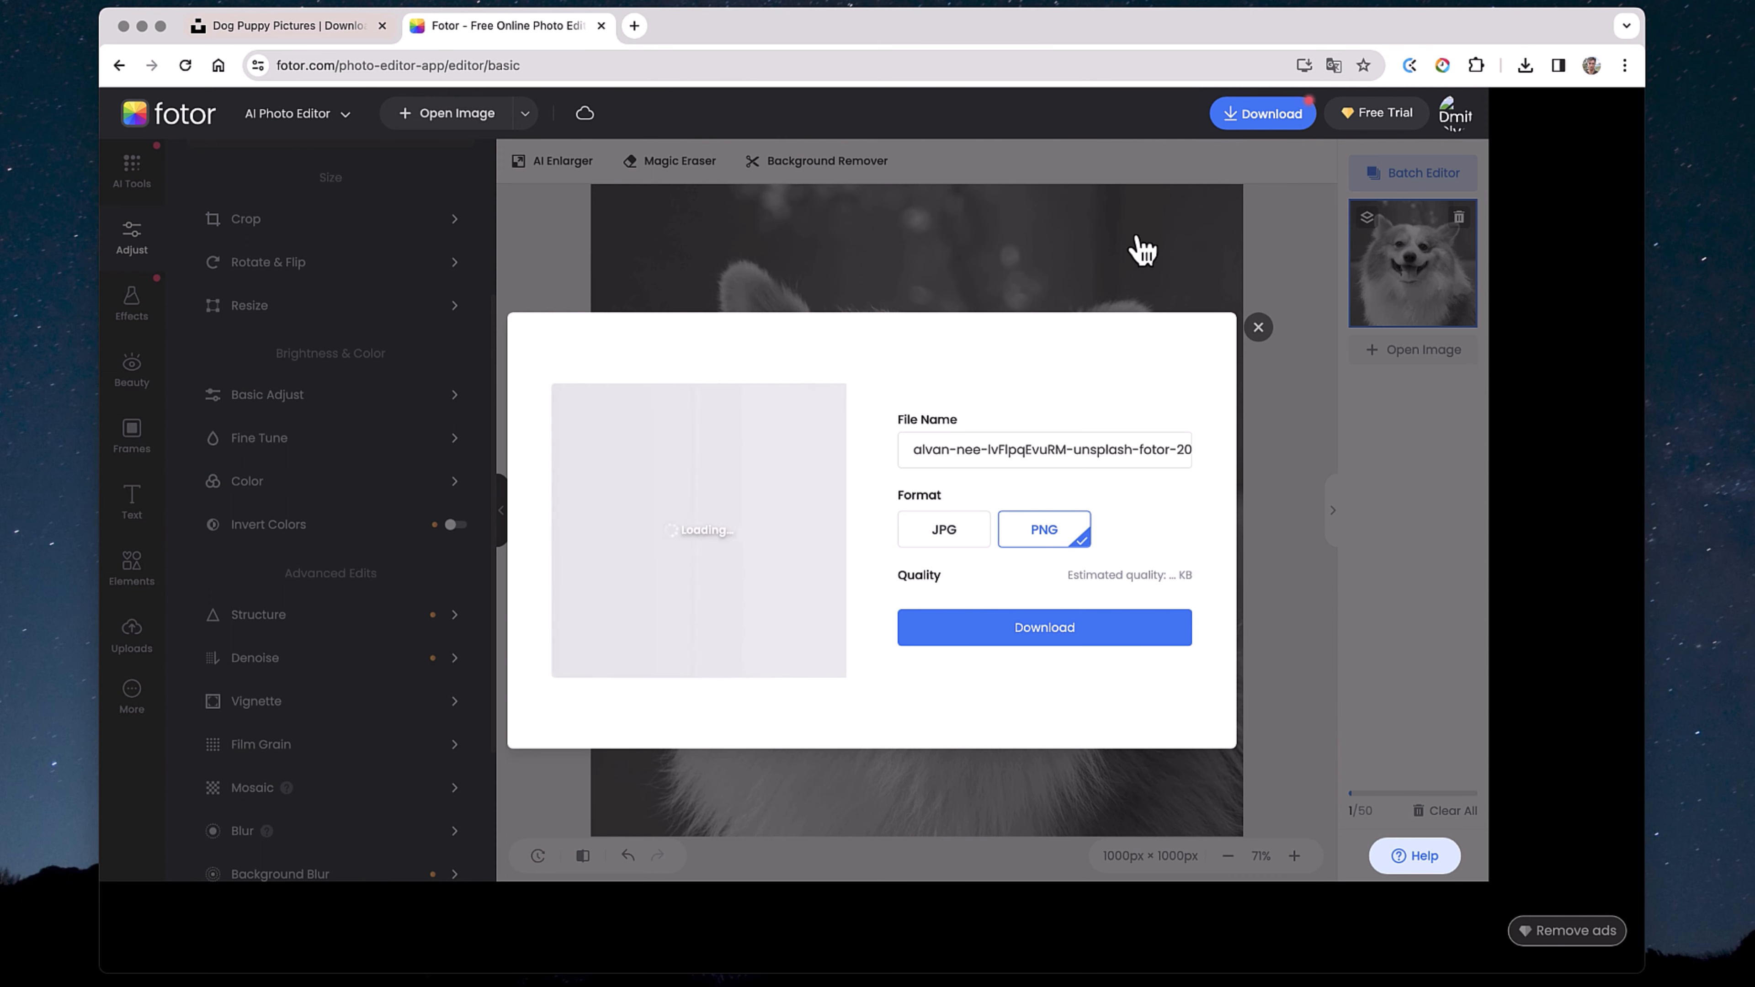
click(958, 534)
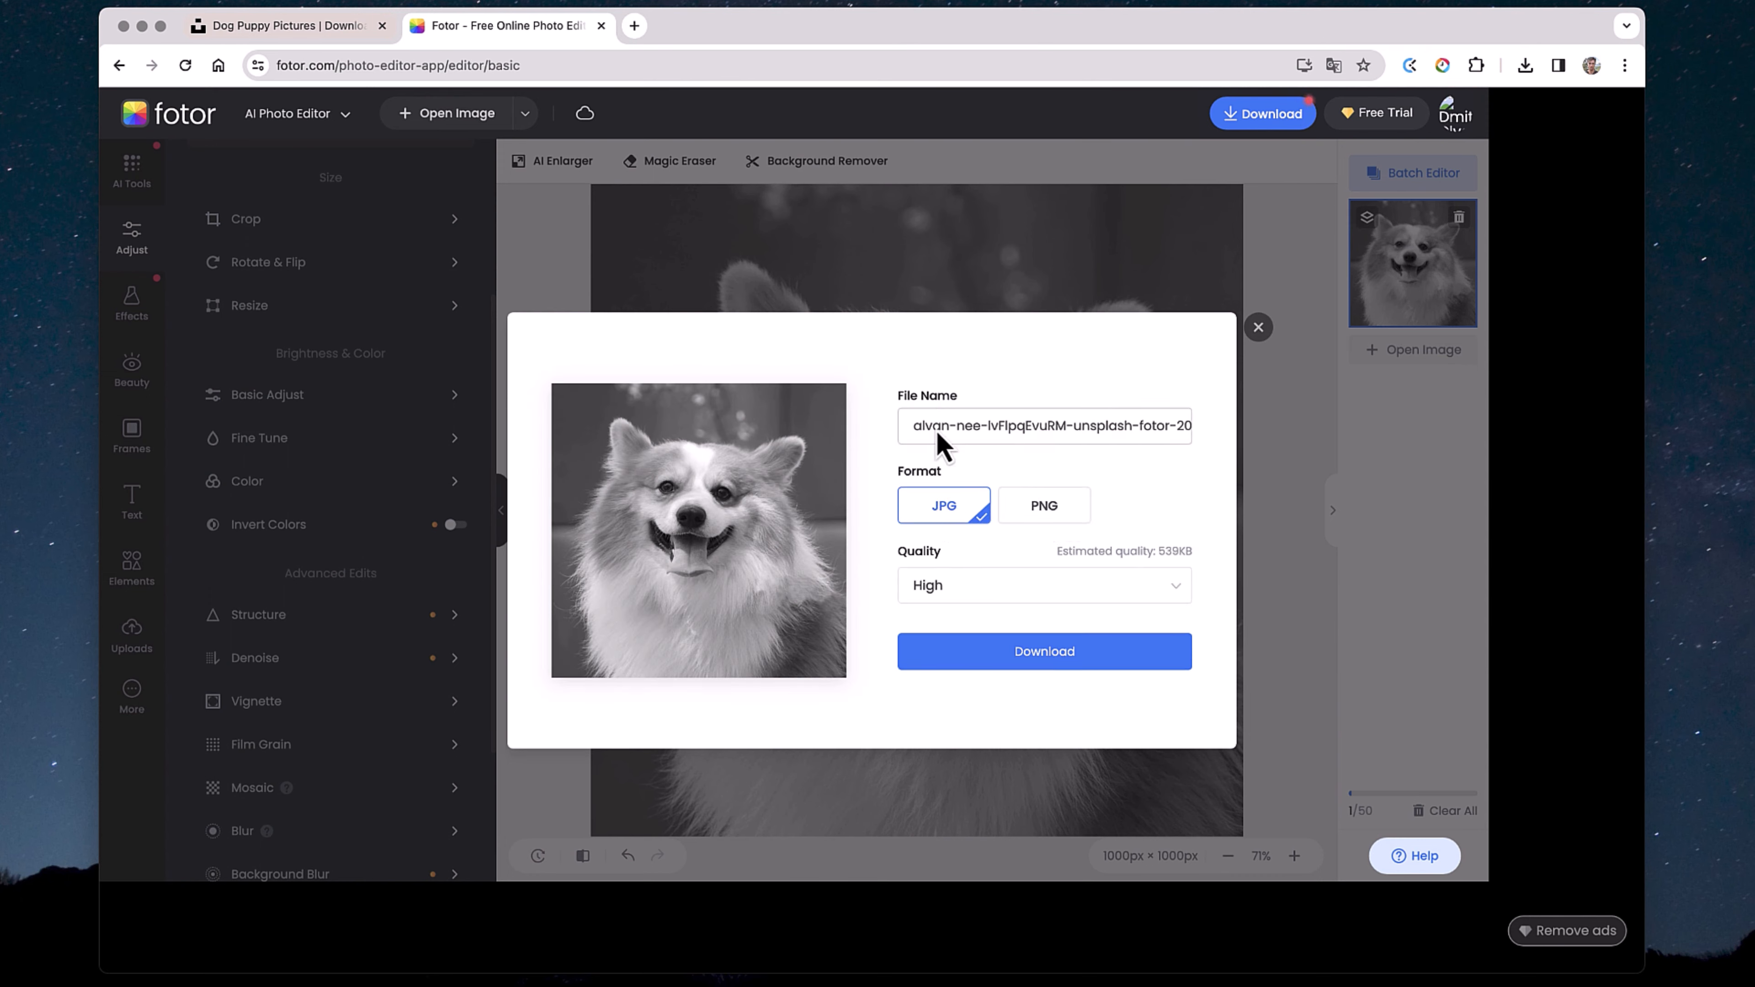
click(966, 587)
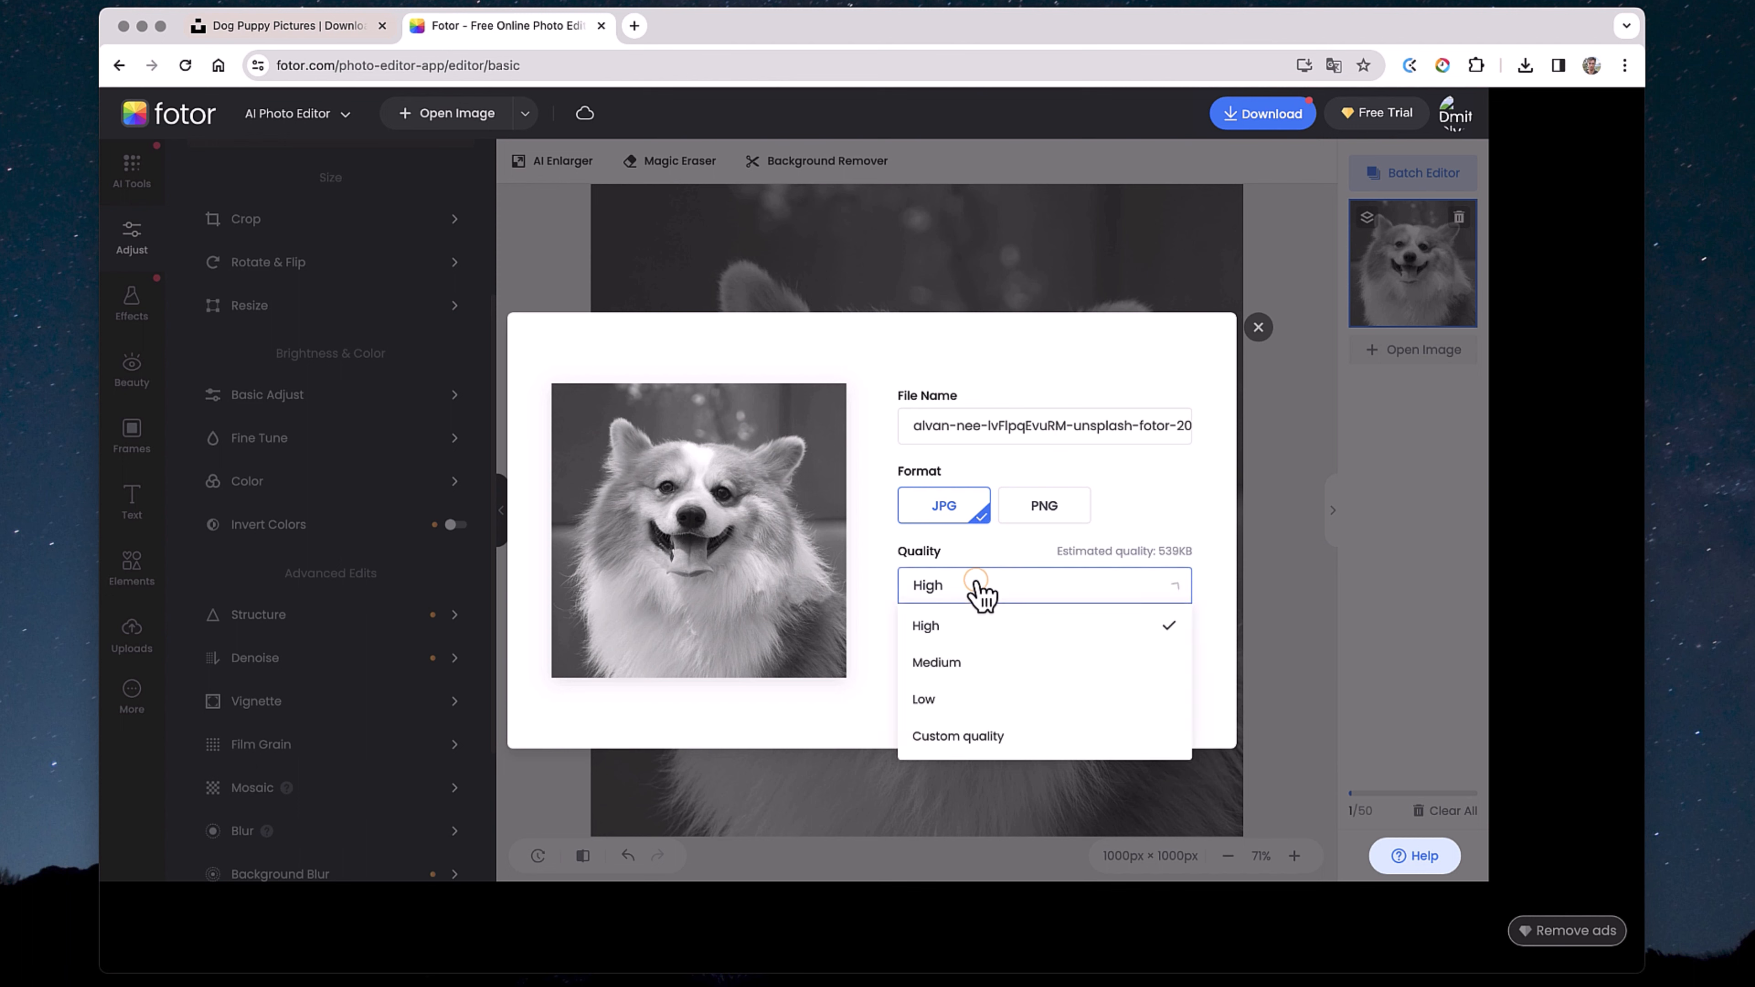
click(966, 664)
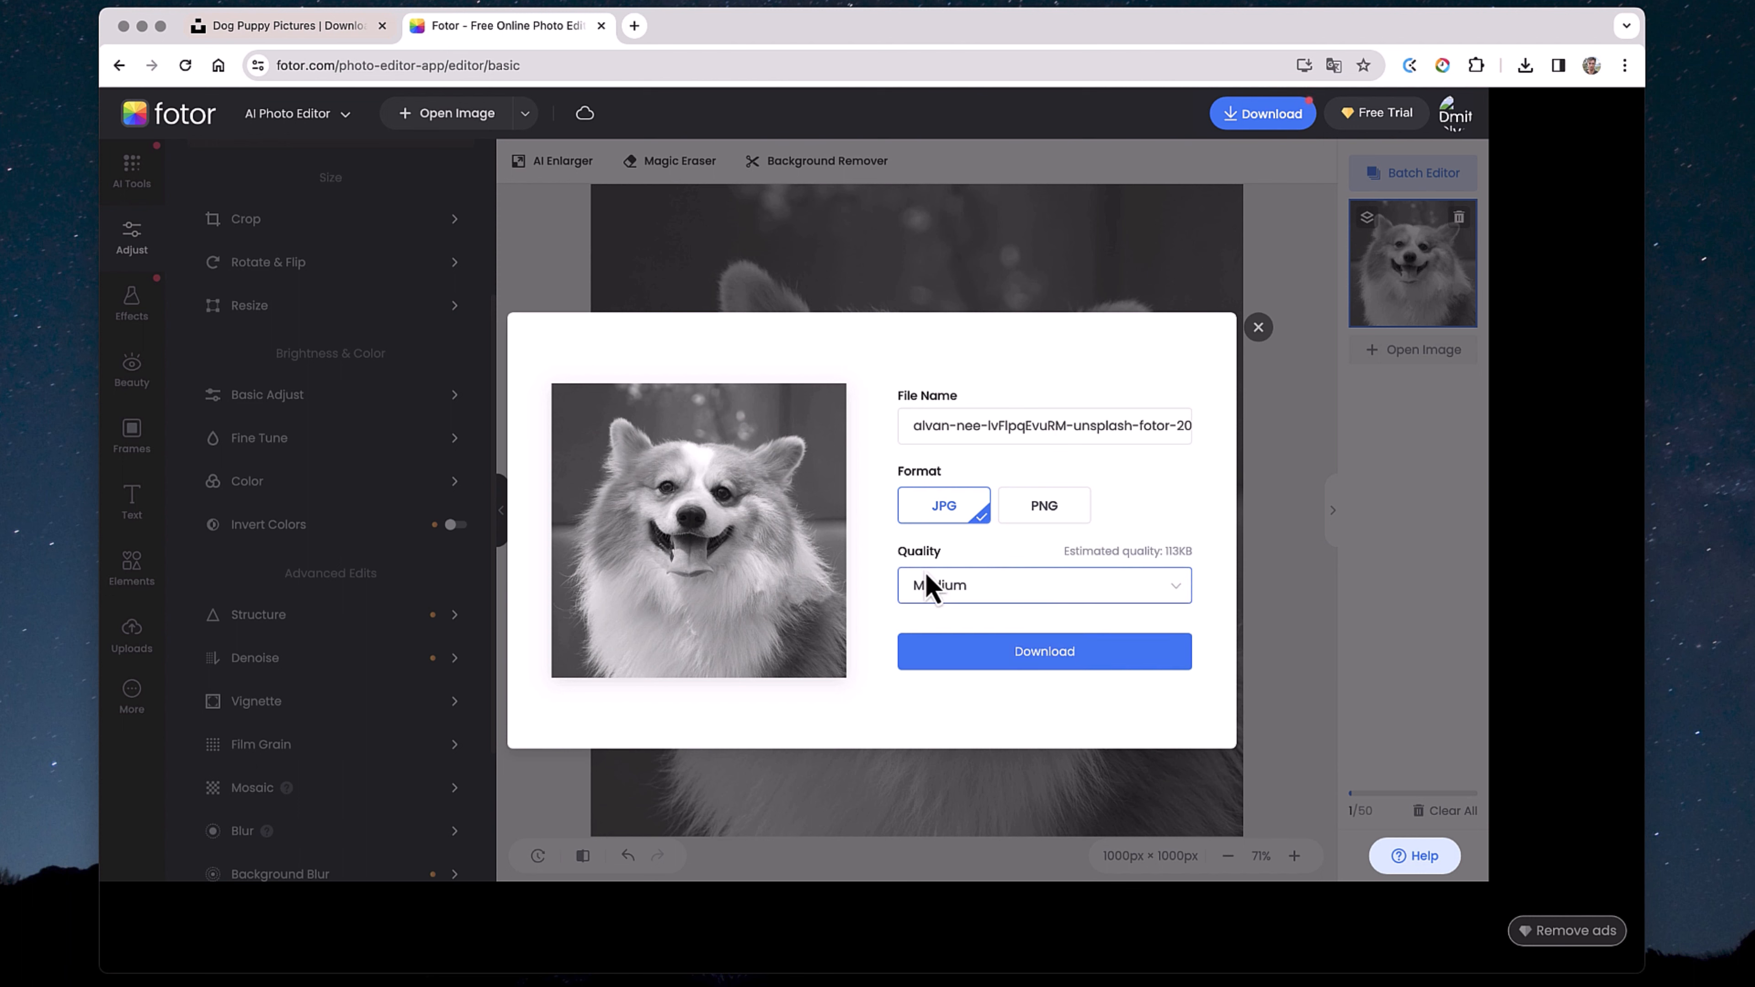
click(1071, 657)
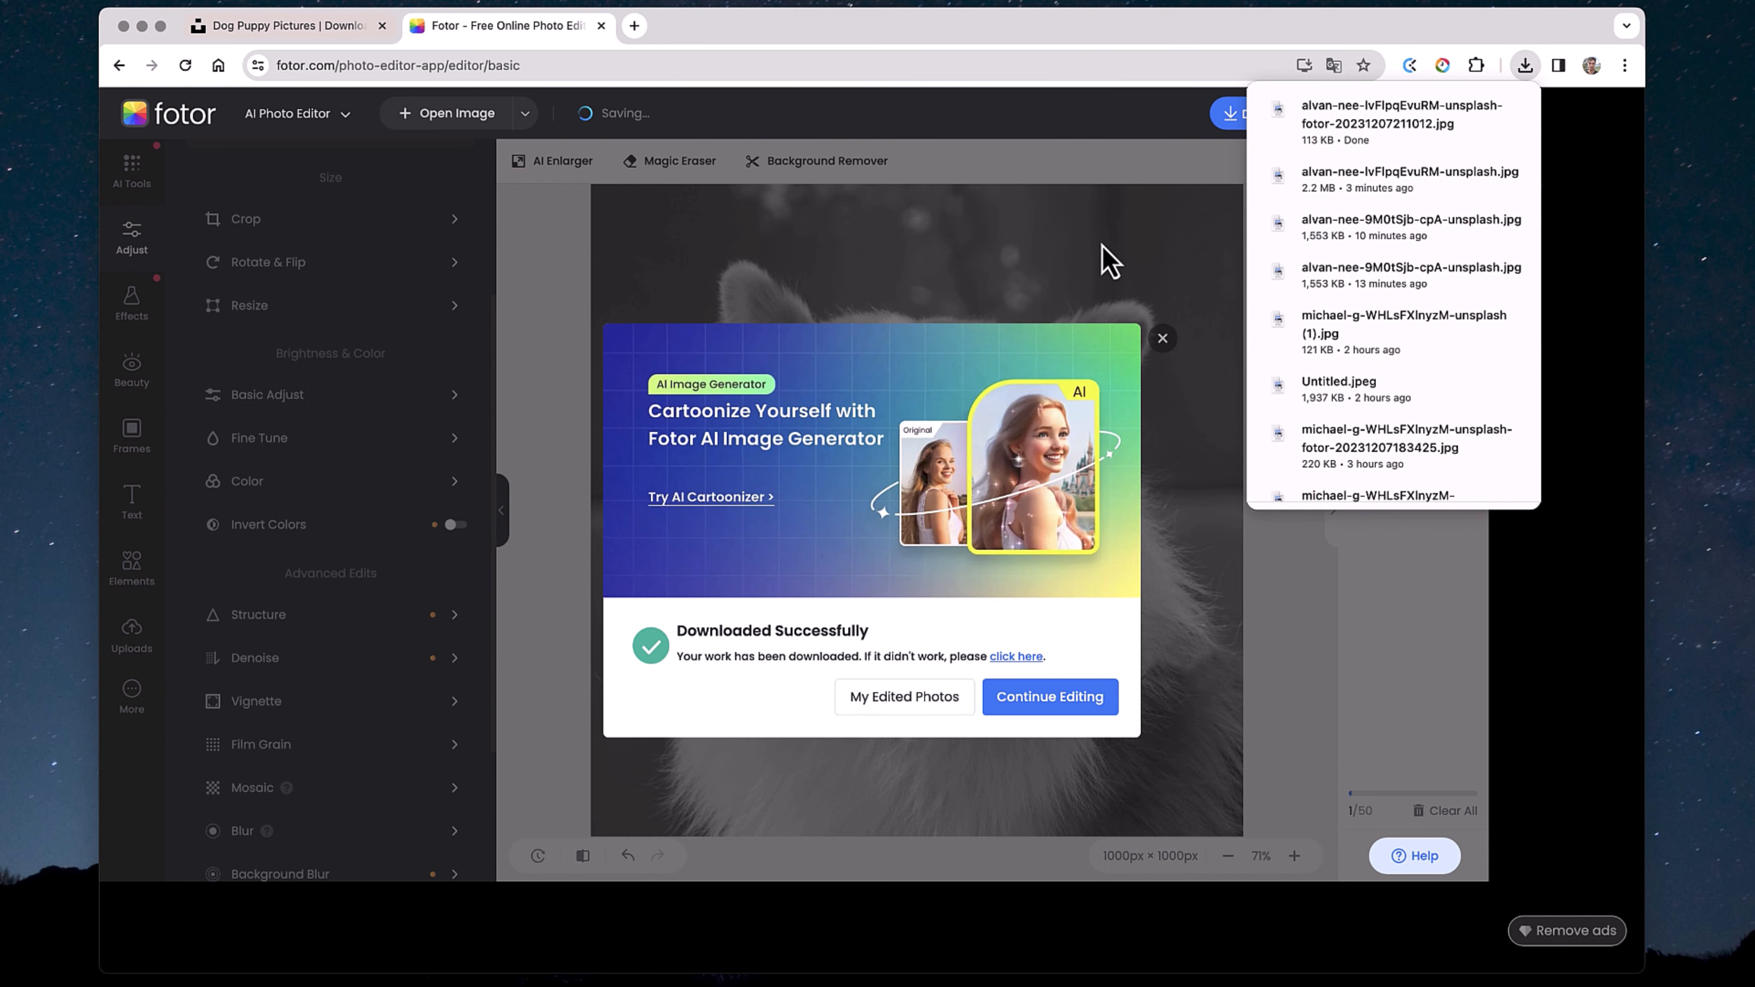
Step: Search Google for Adobe Express in a new browser tab and open the Adobe Express website
click(633, 27)
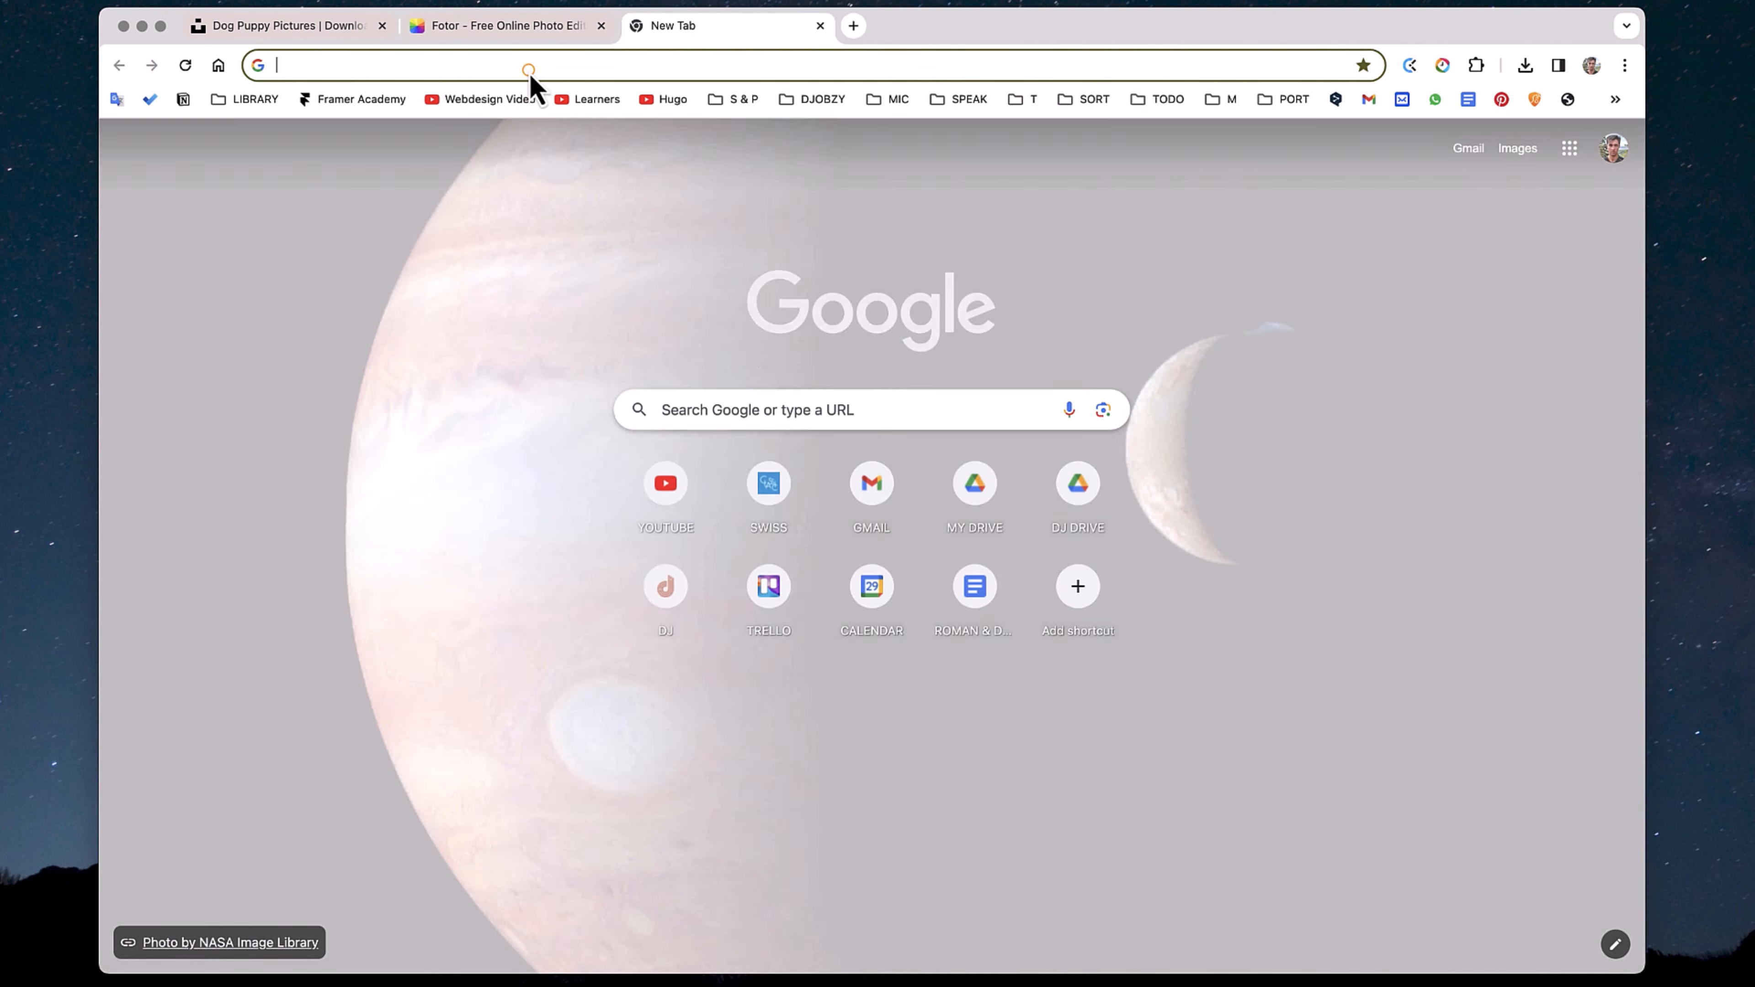
click(530, 73)
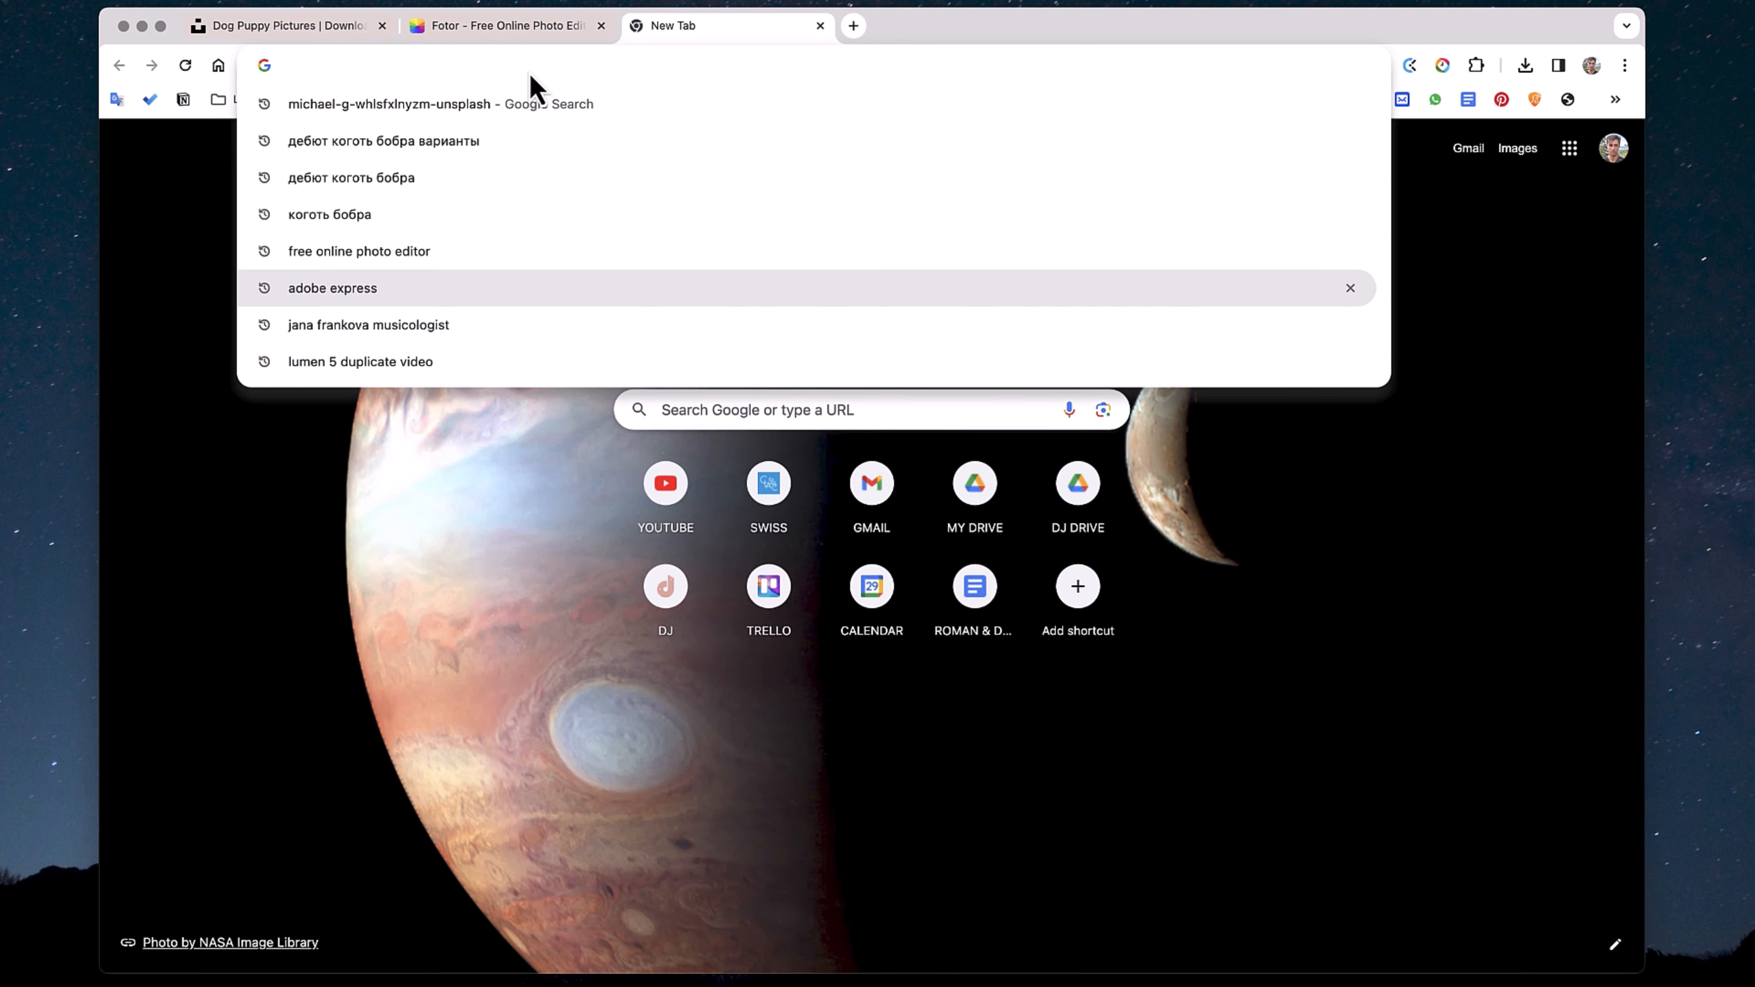
text(adobe)
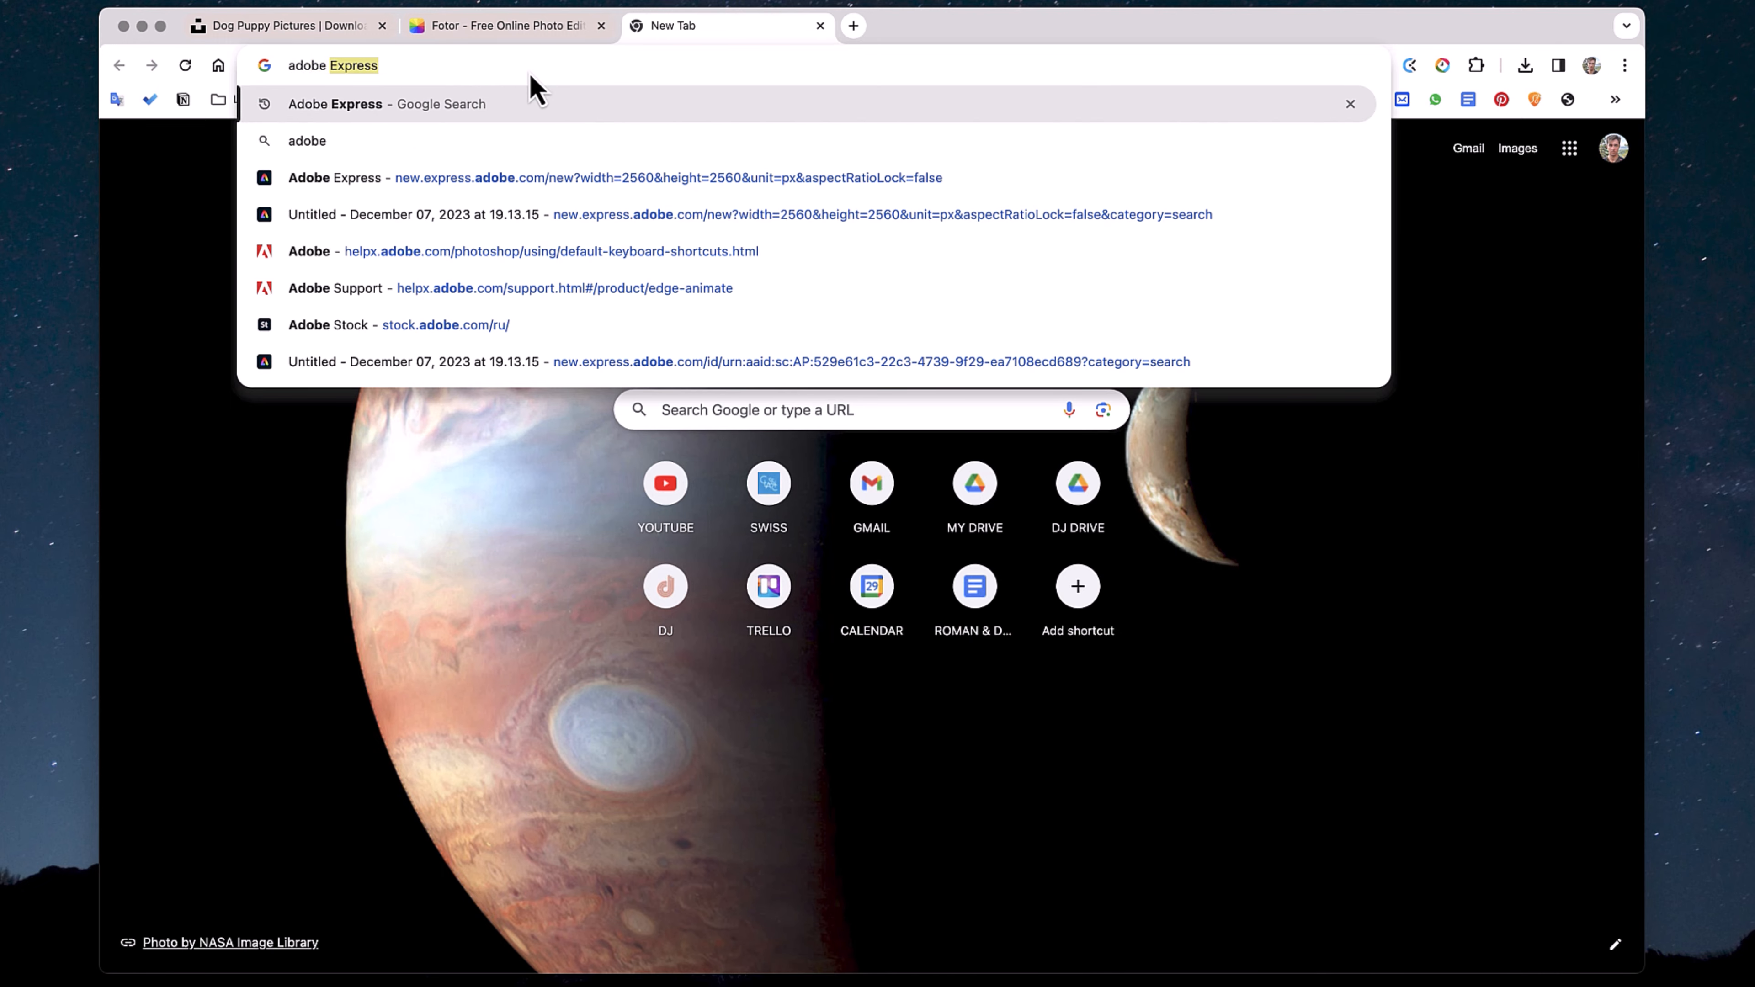
key(Return)
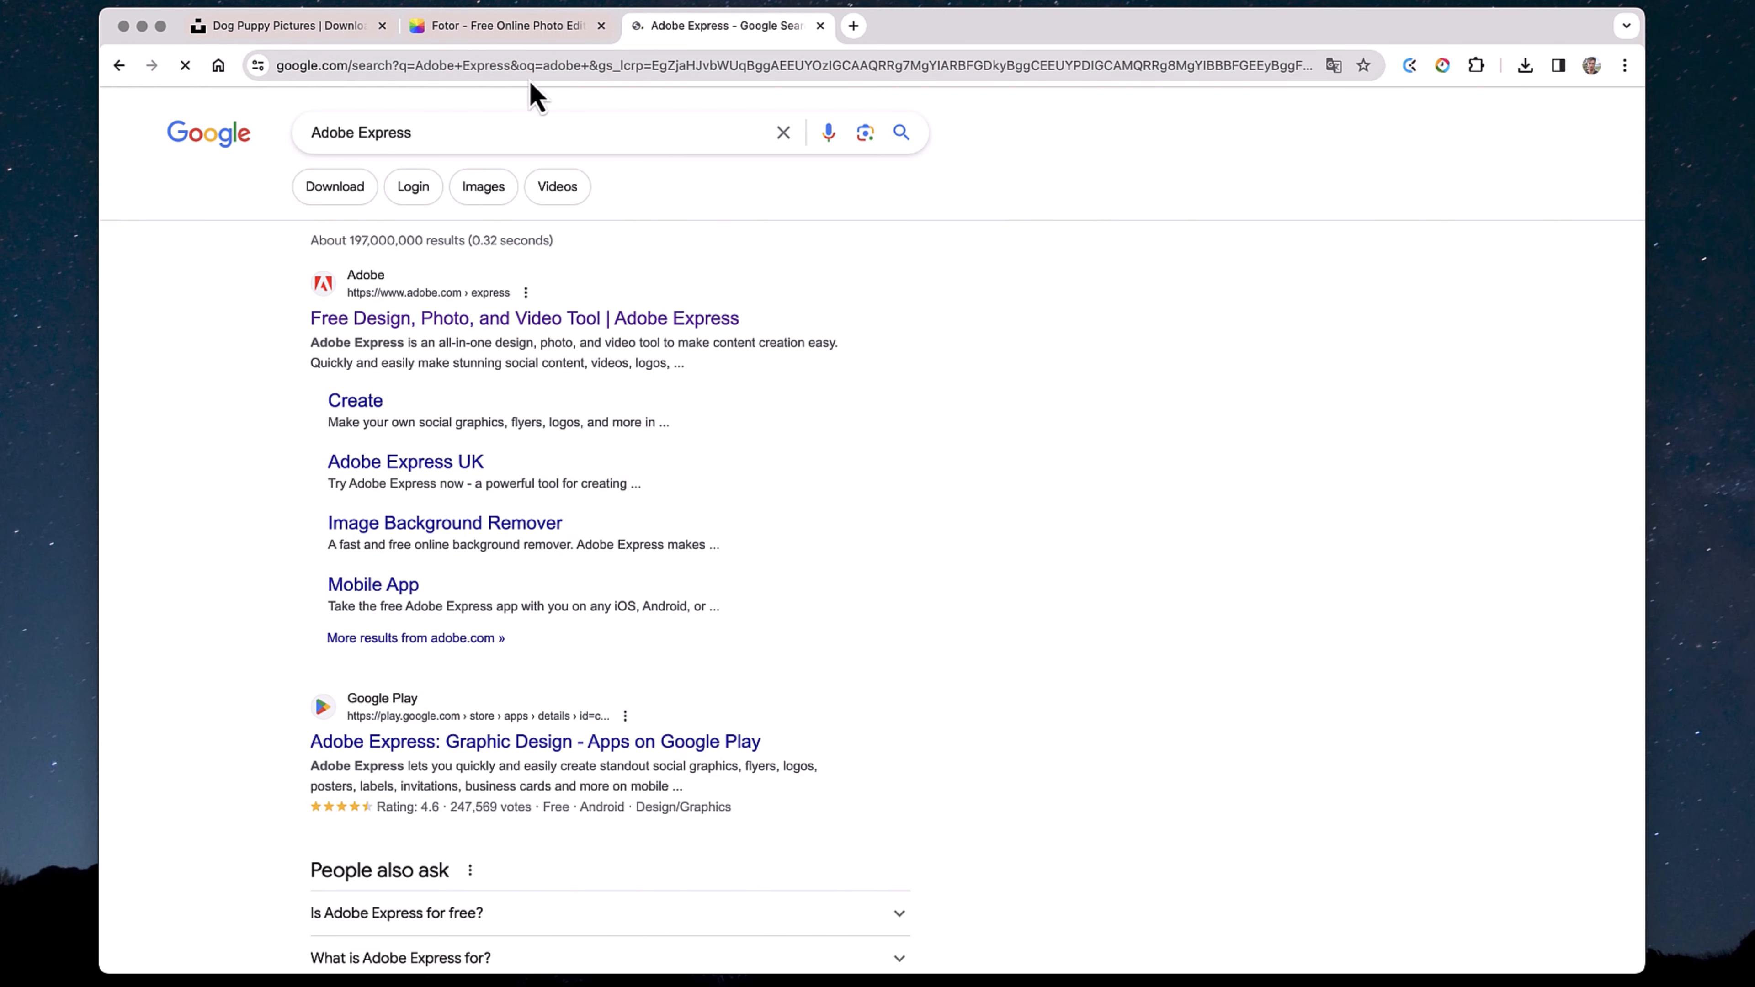
click(448, 320)
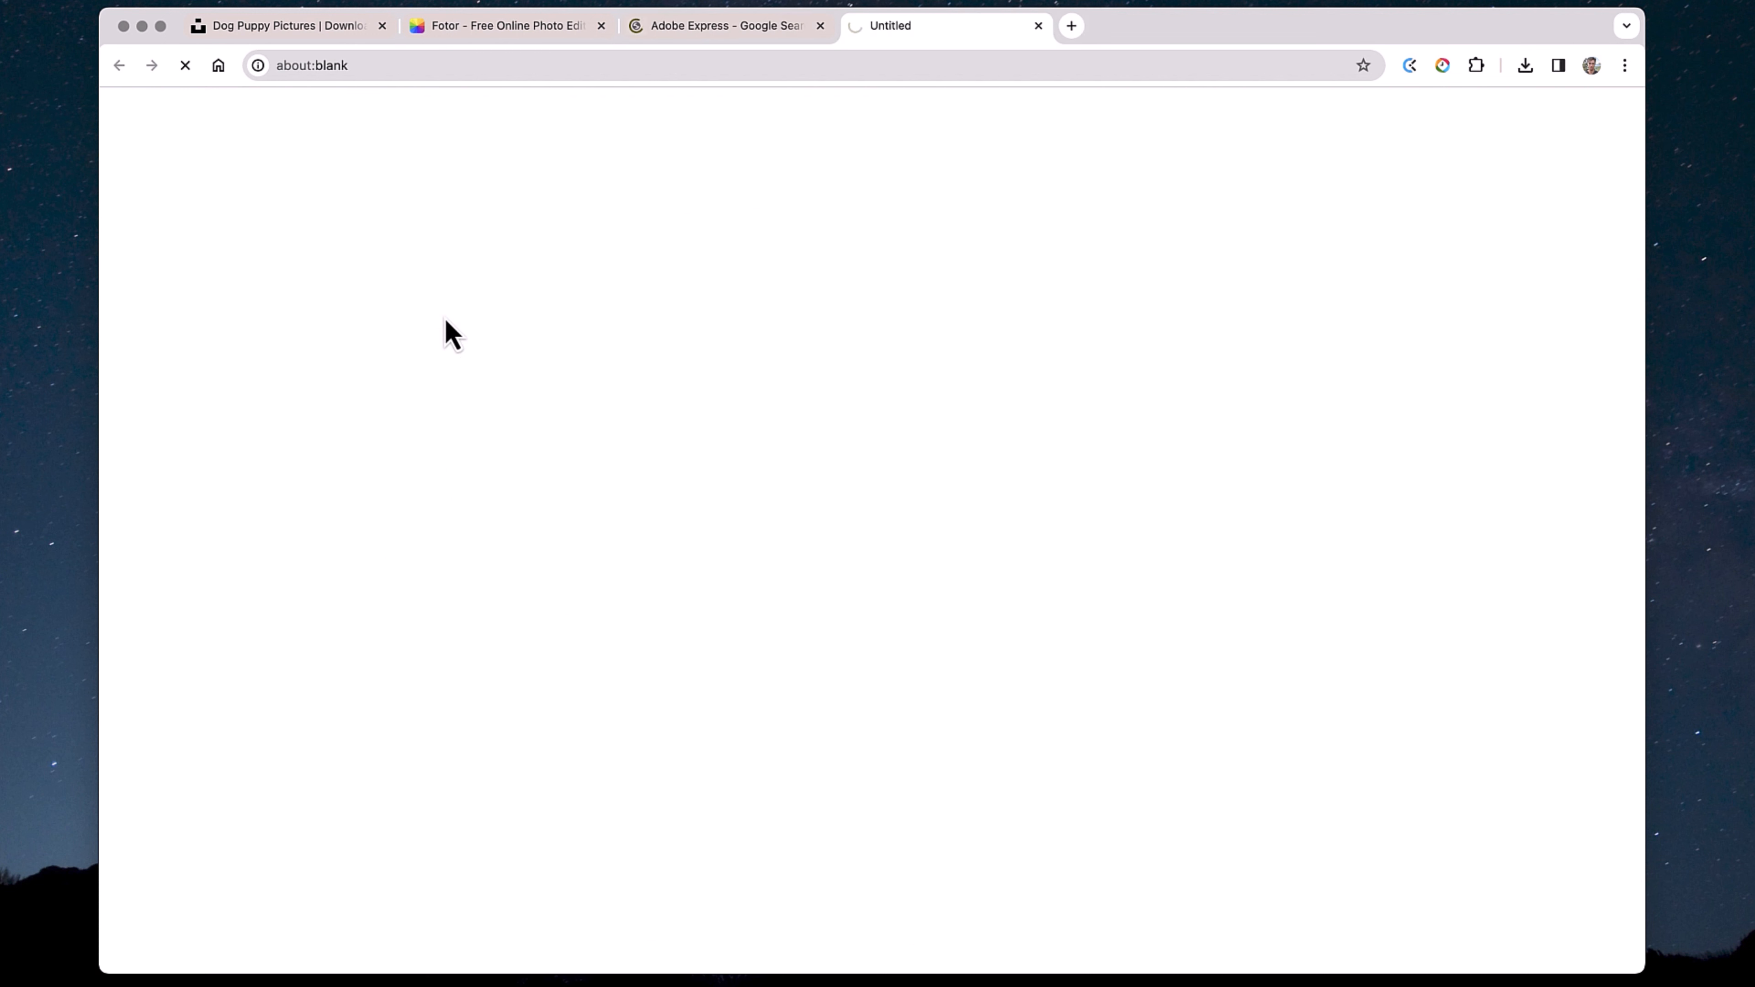
click(708, 26)
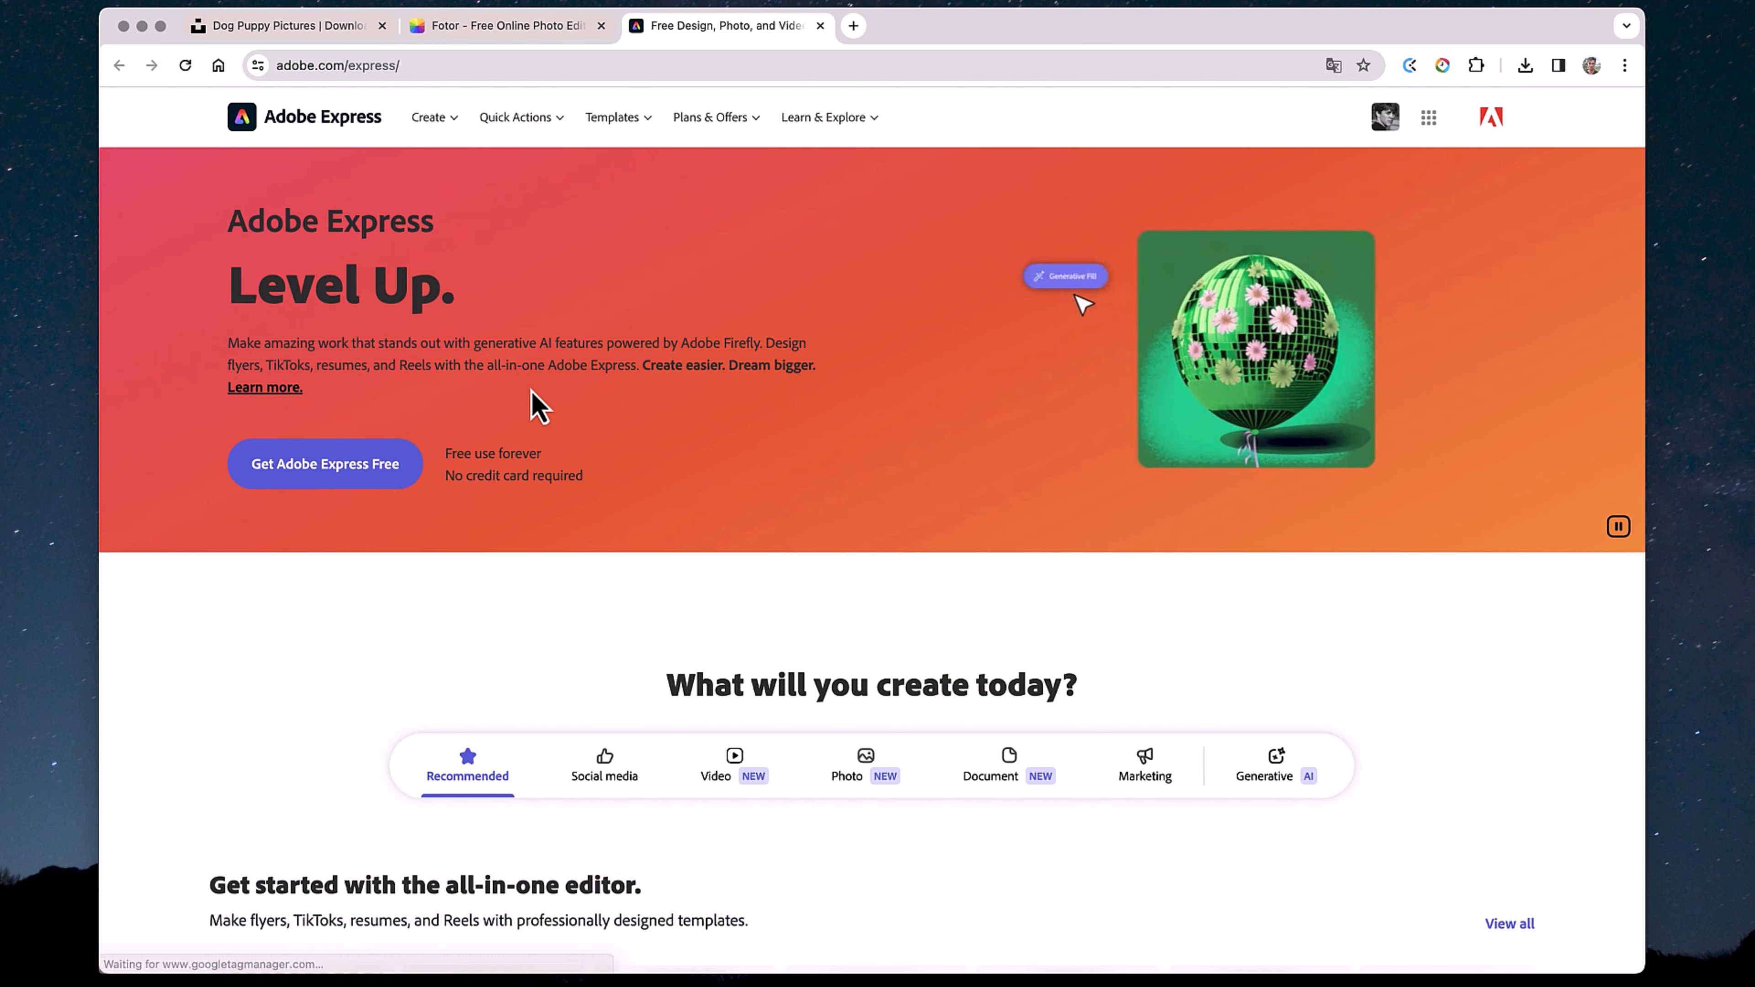
Step: Start a new blank project from scratch in the Adobe Express all-in-one editor
scroll(404, 594, down, 5)
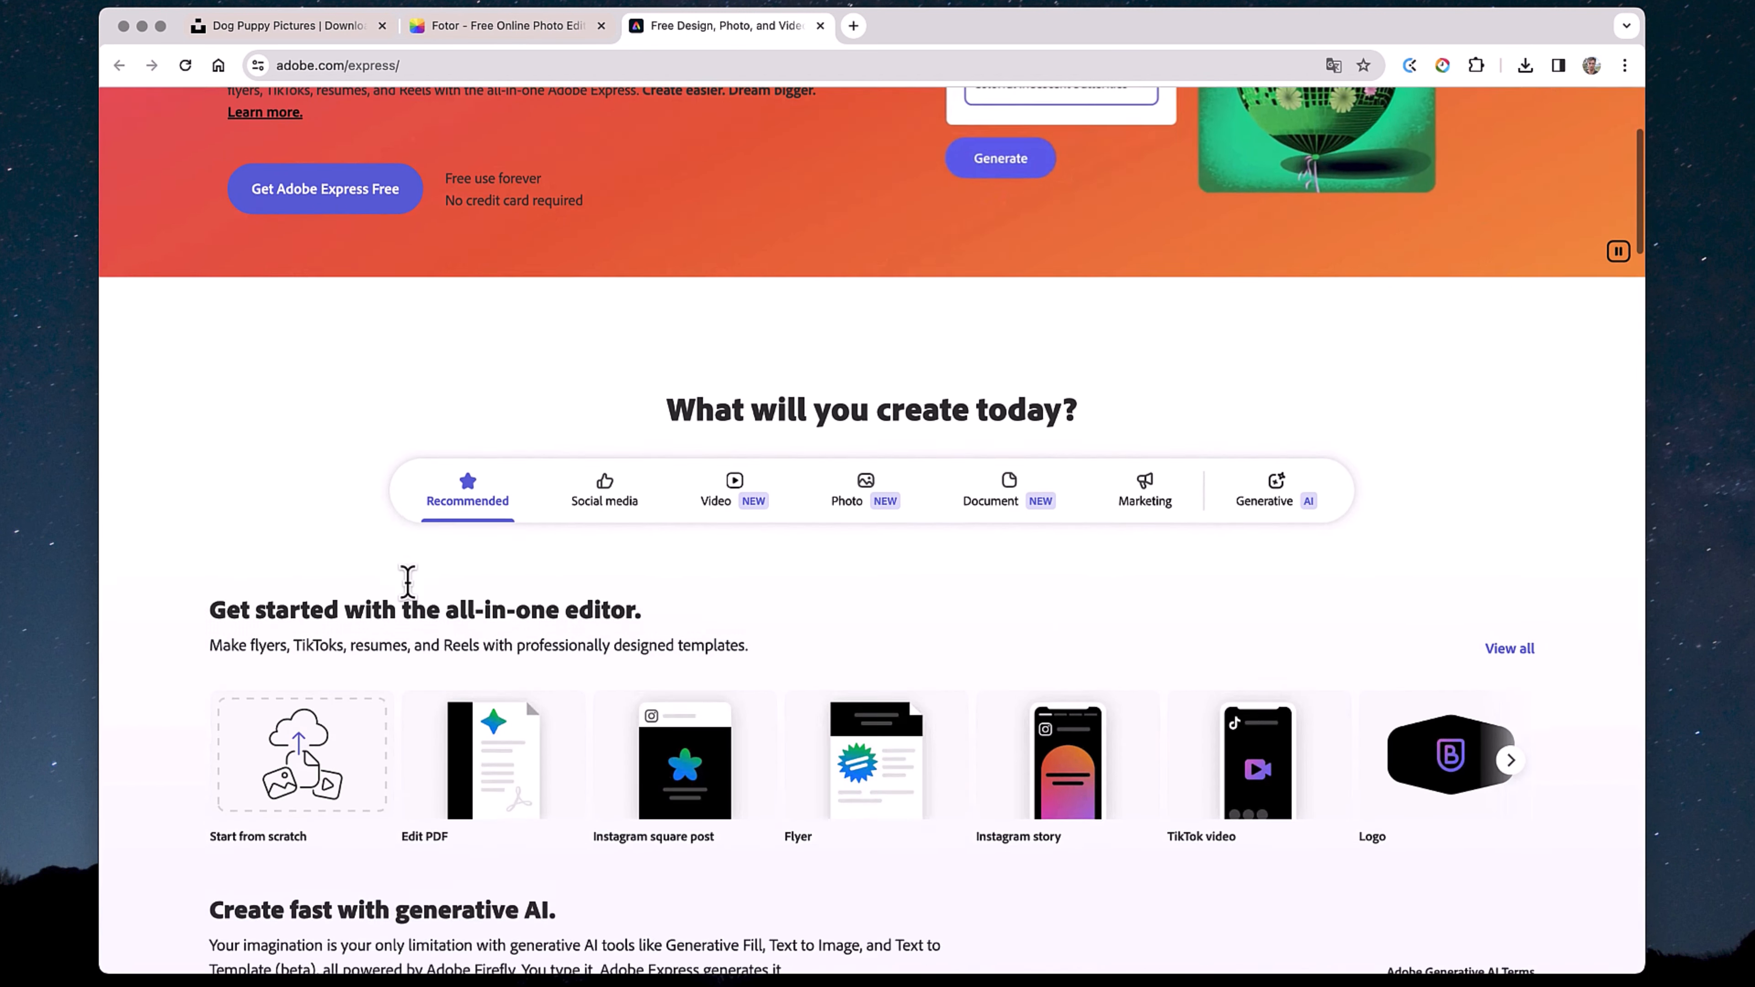
mouse_move(304, 750)
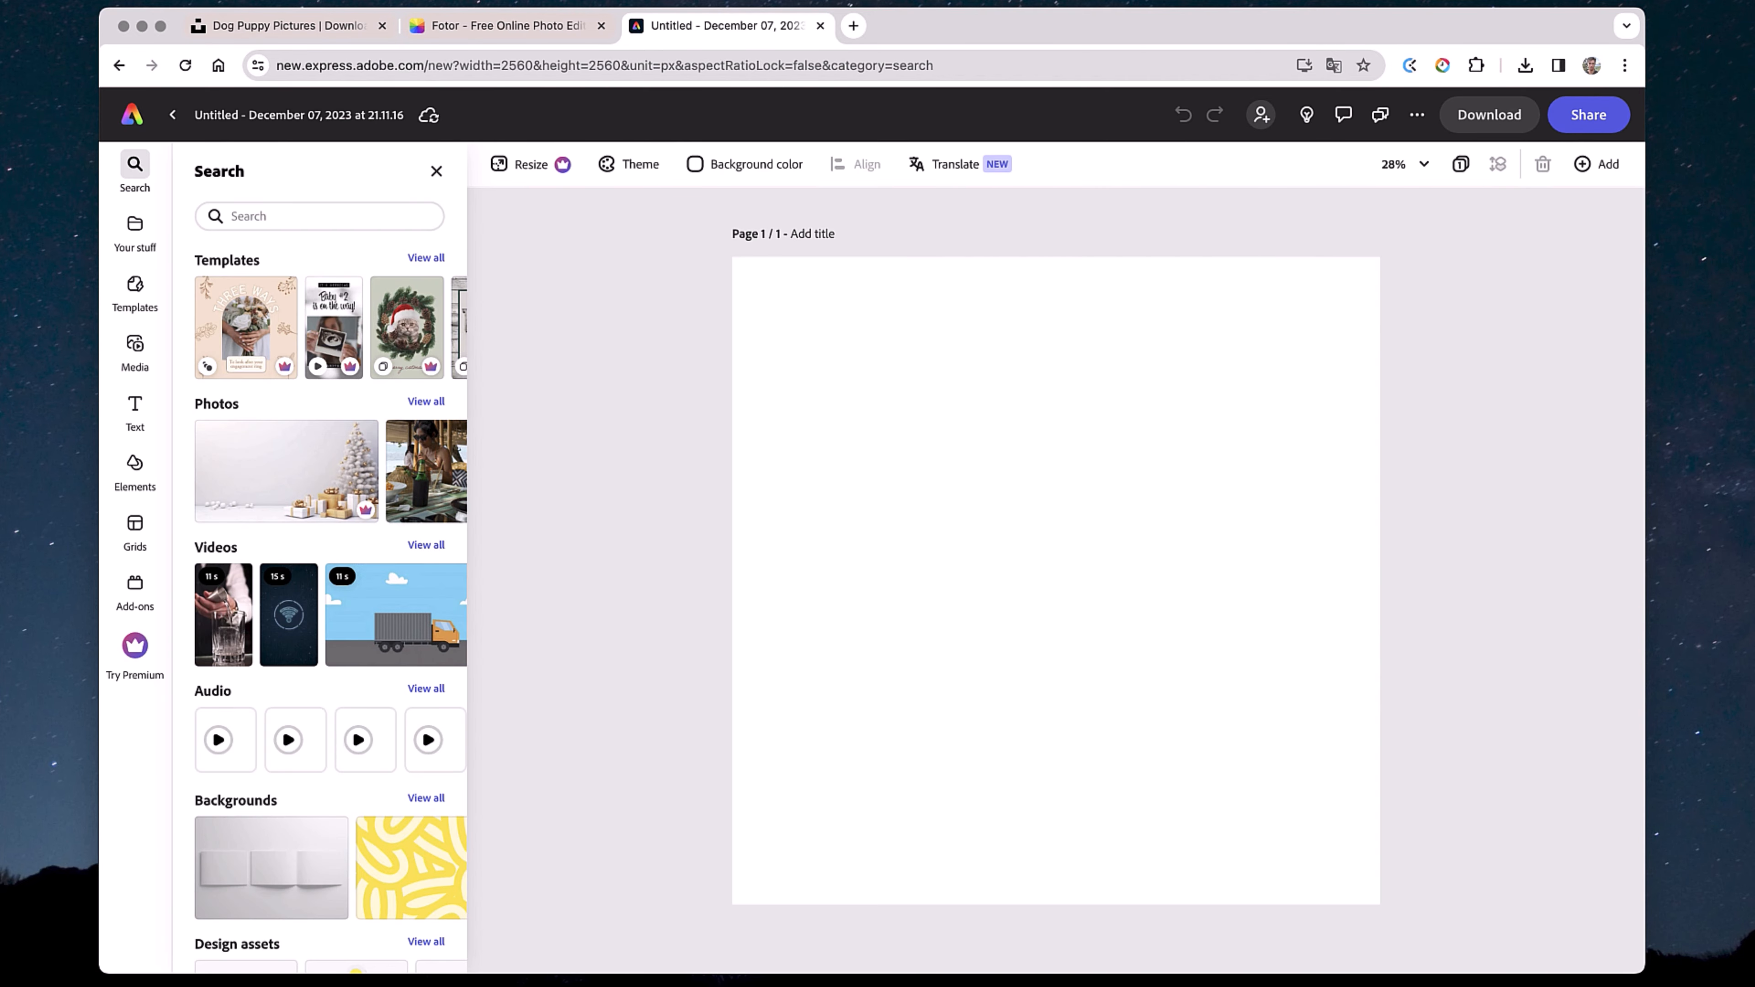
click(1608, 168)
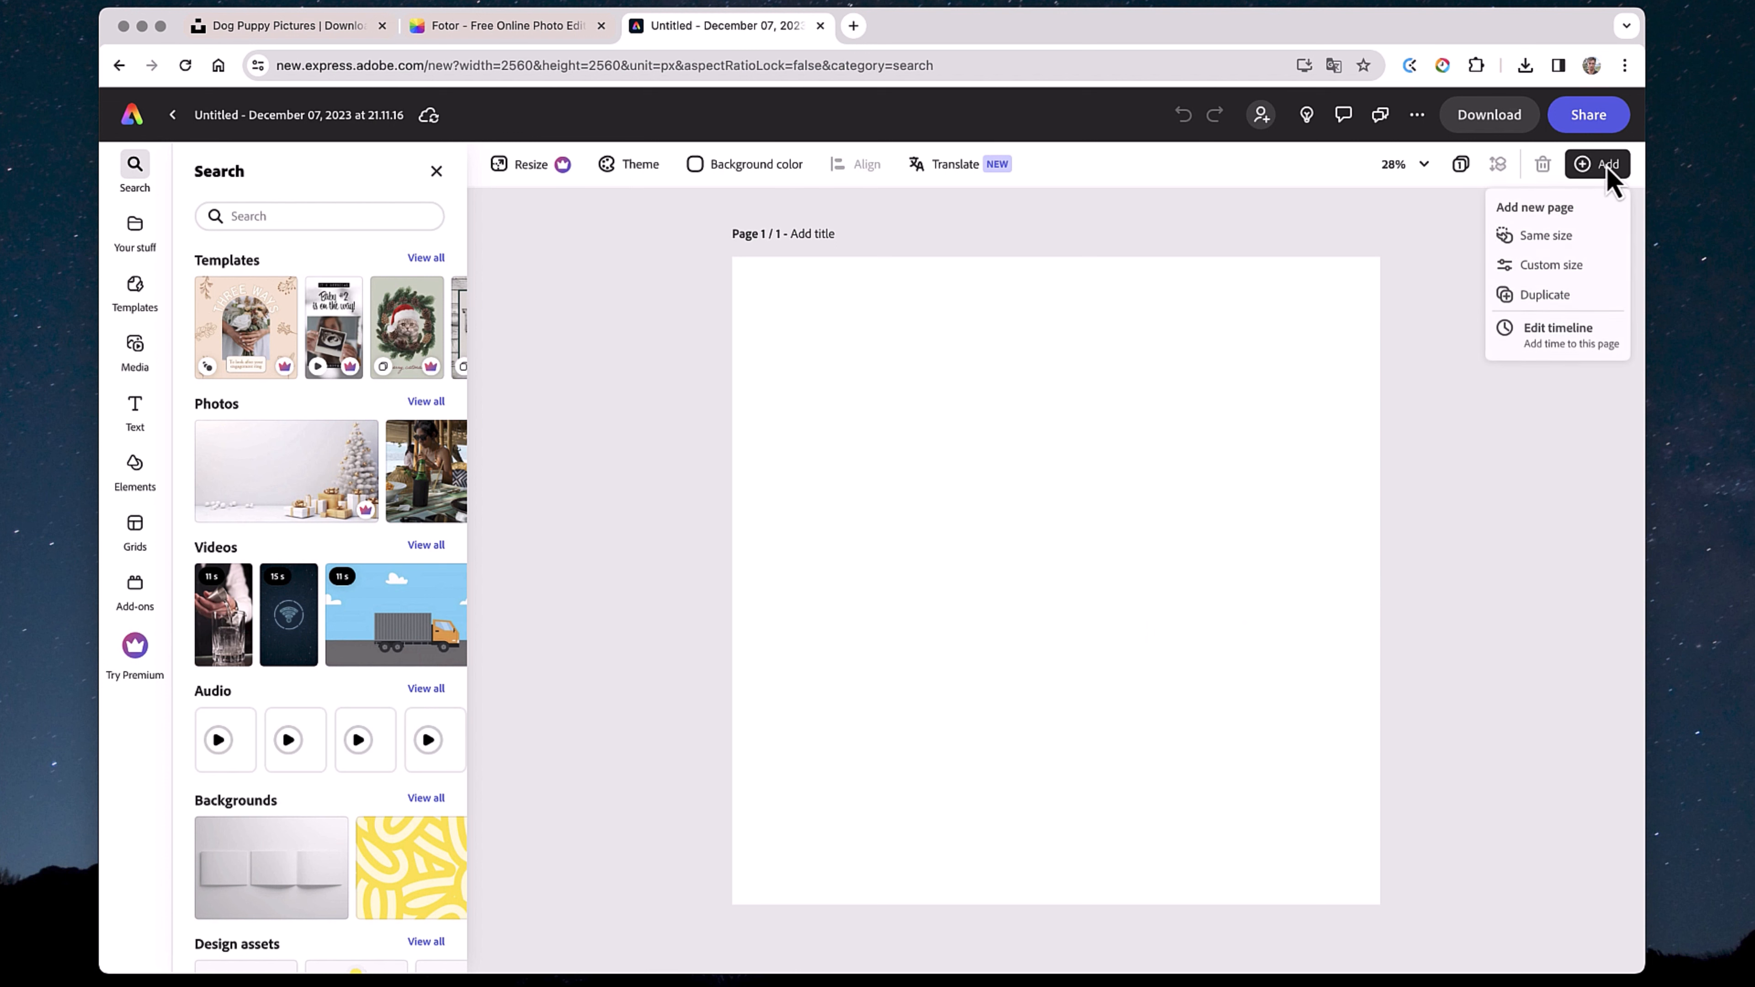
click(1525, 427)
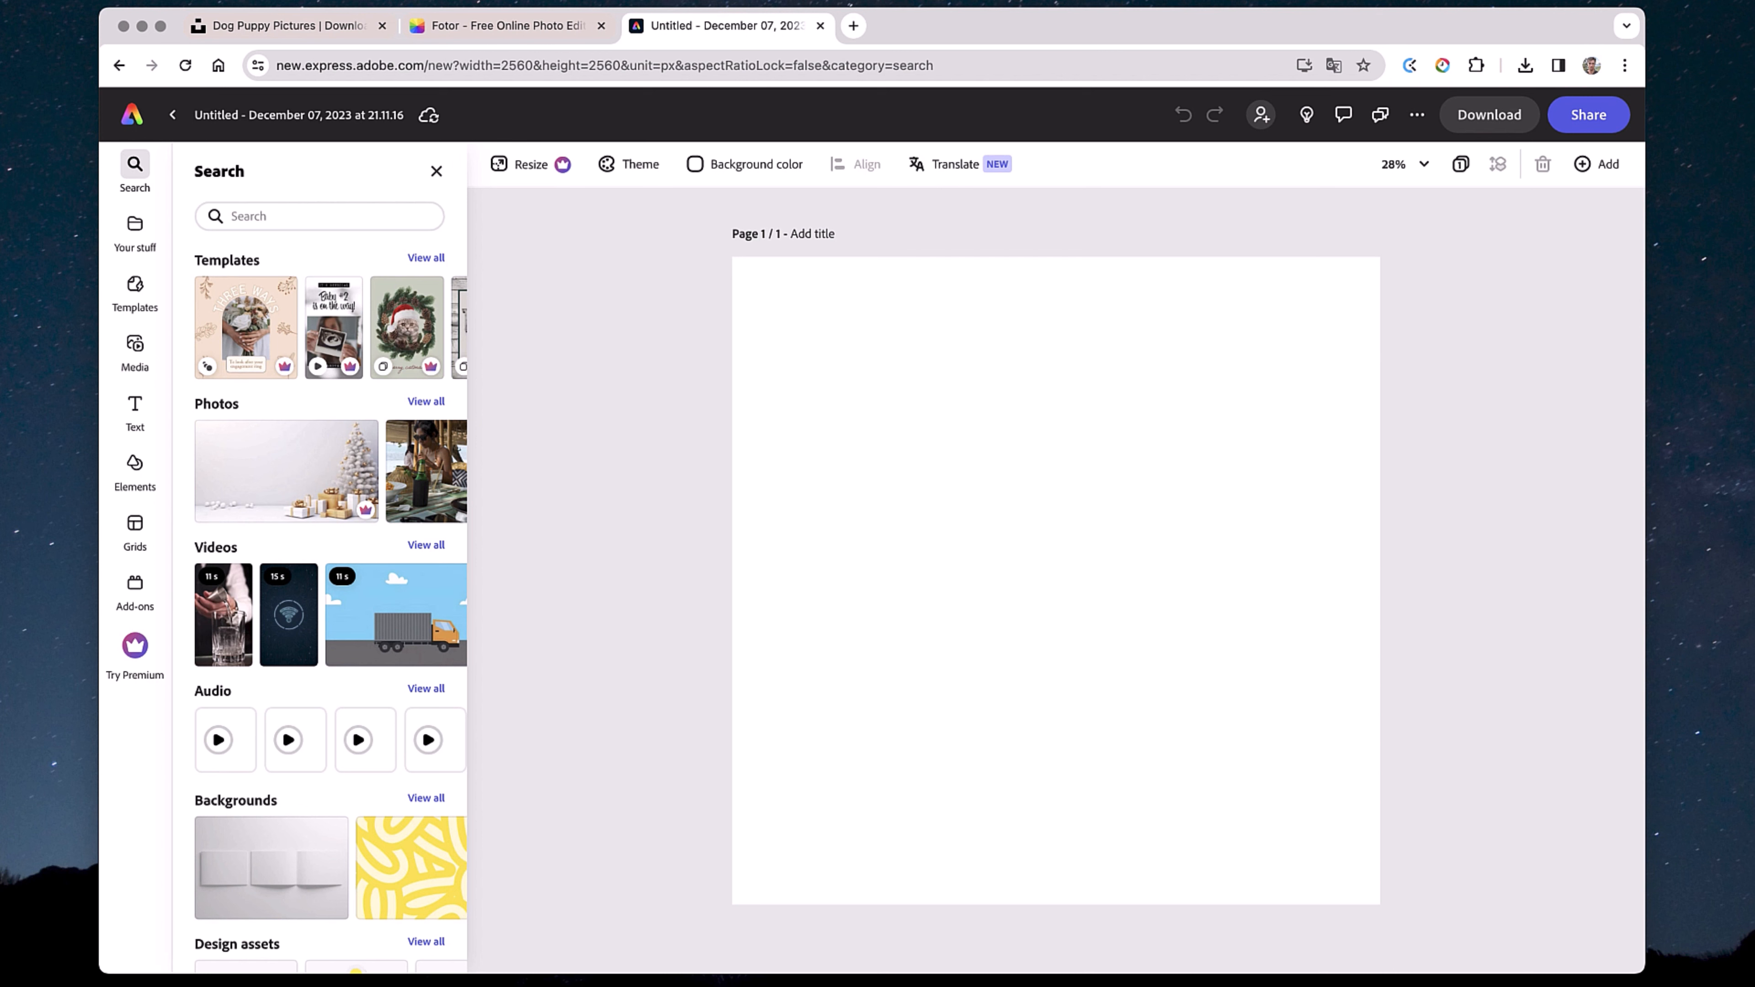
Step: Add the downloaded corgi photo to the page, align it to the upper-left page corner and scale it to the full page width
drag(1754, 380, 1068, 468)
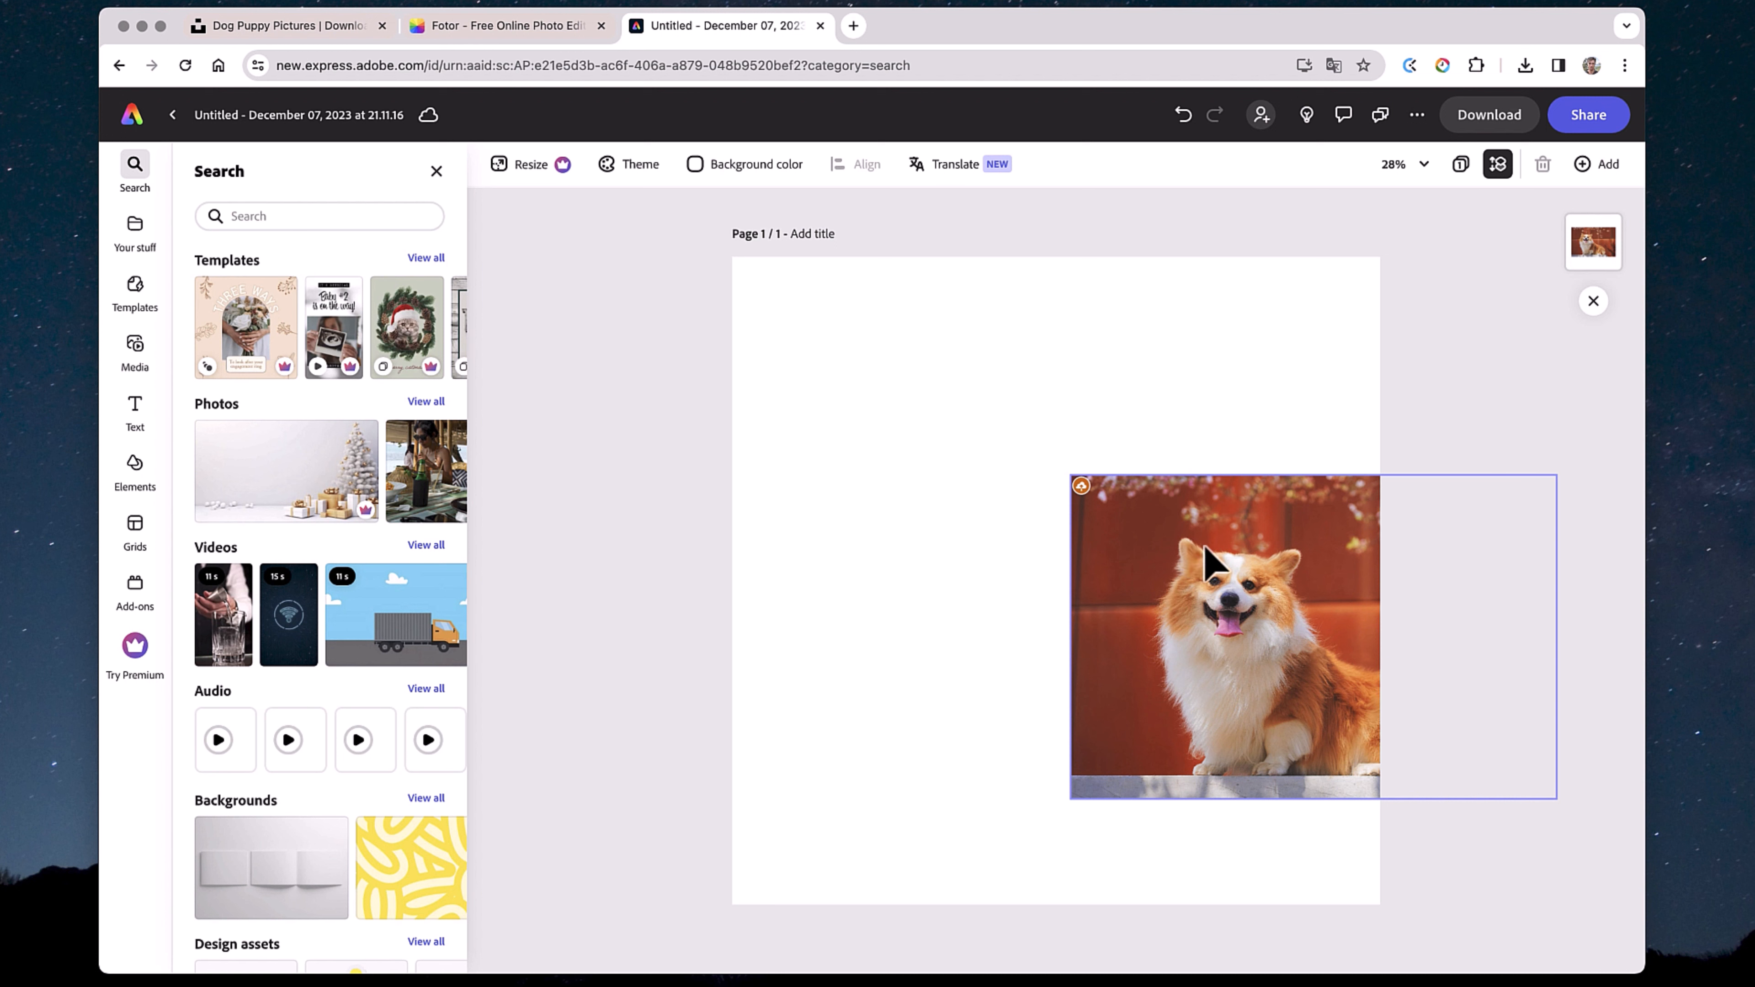
drag(1218, 563, 905, 380)
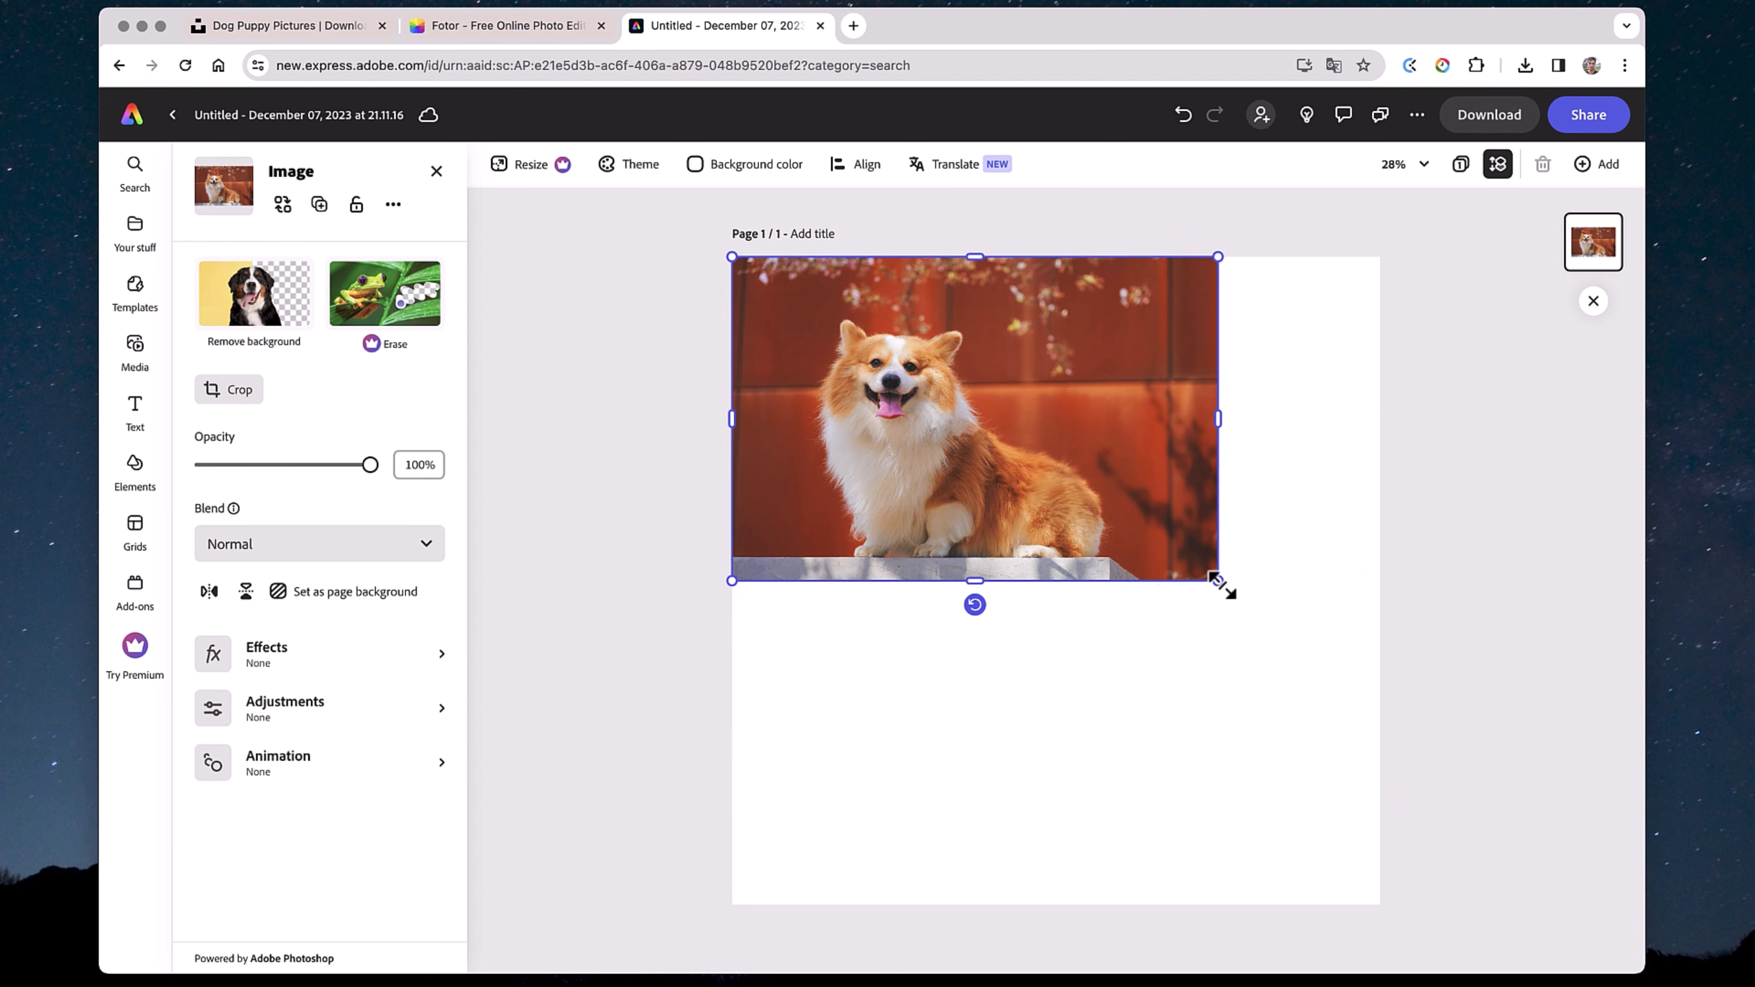
click(1378, 926)
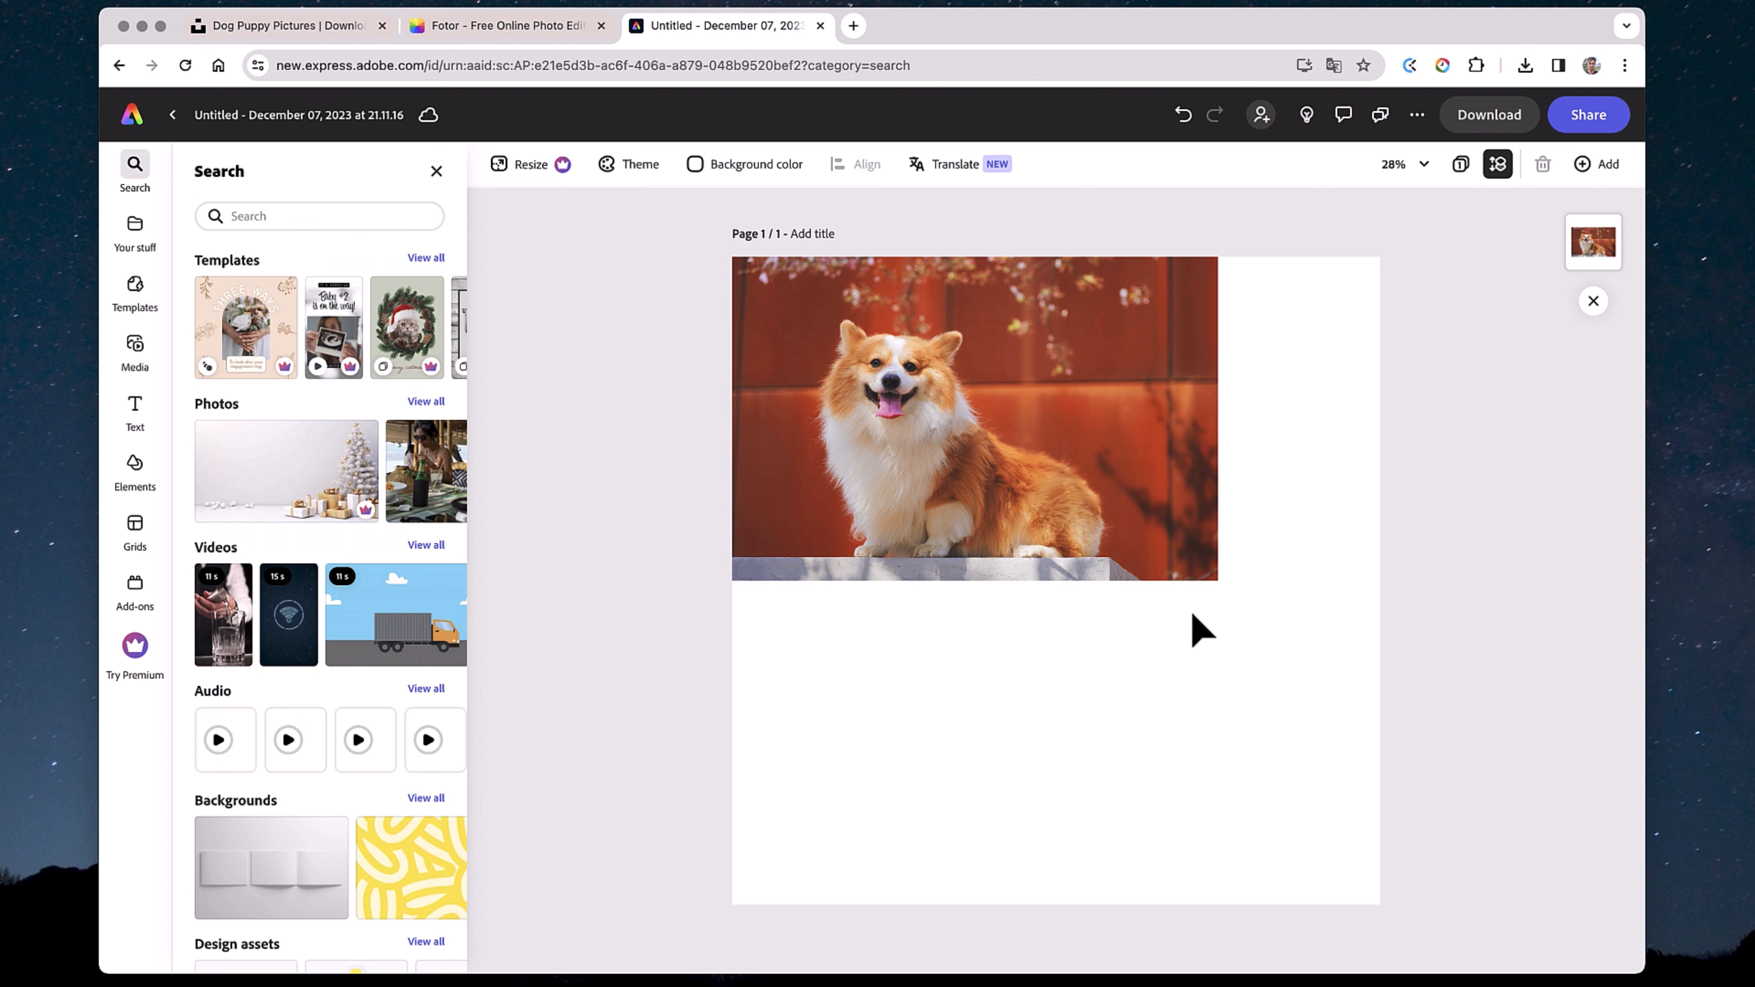
click(1154, 553)
drag(1218, 580, 1380, 690)
click(645, 535)
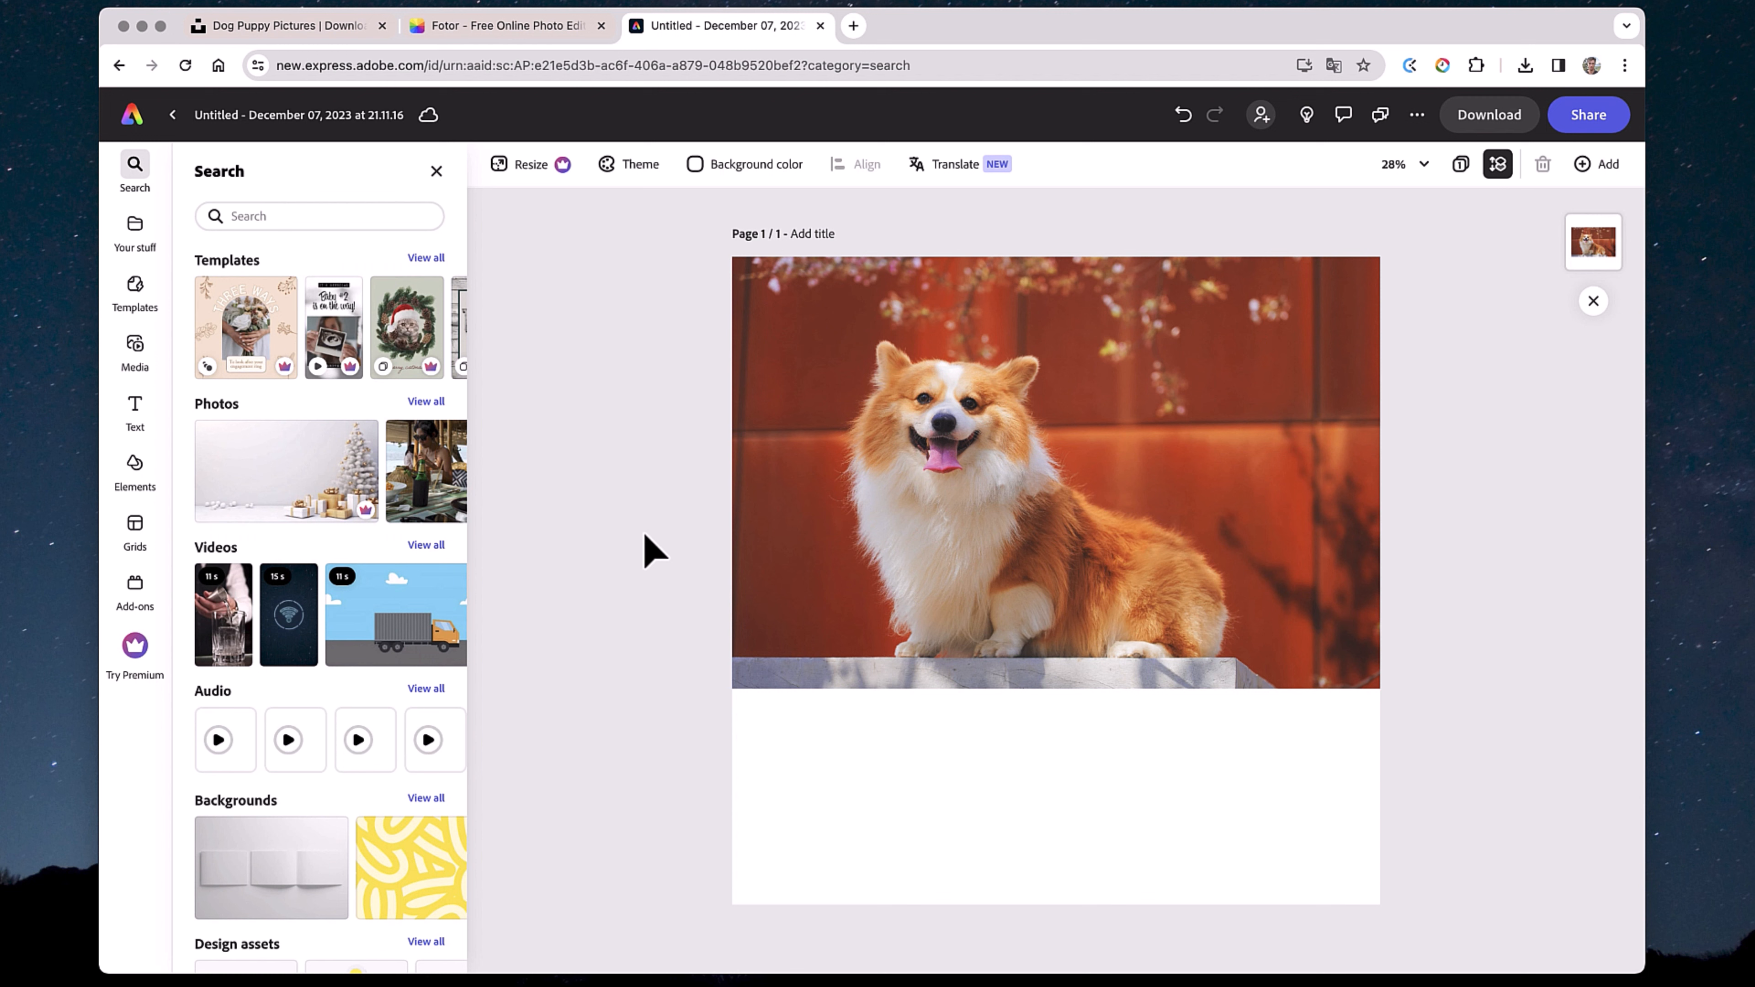
Step: Crop the photo with the Square ratio tightly around the corgi's head and chest
click(789, 516)
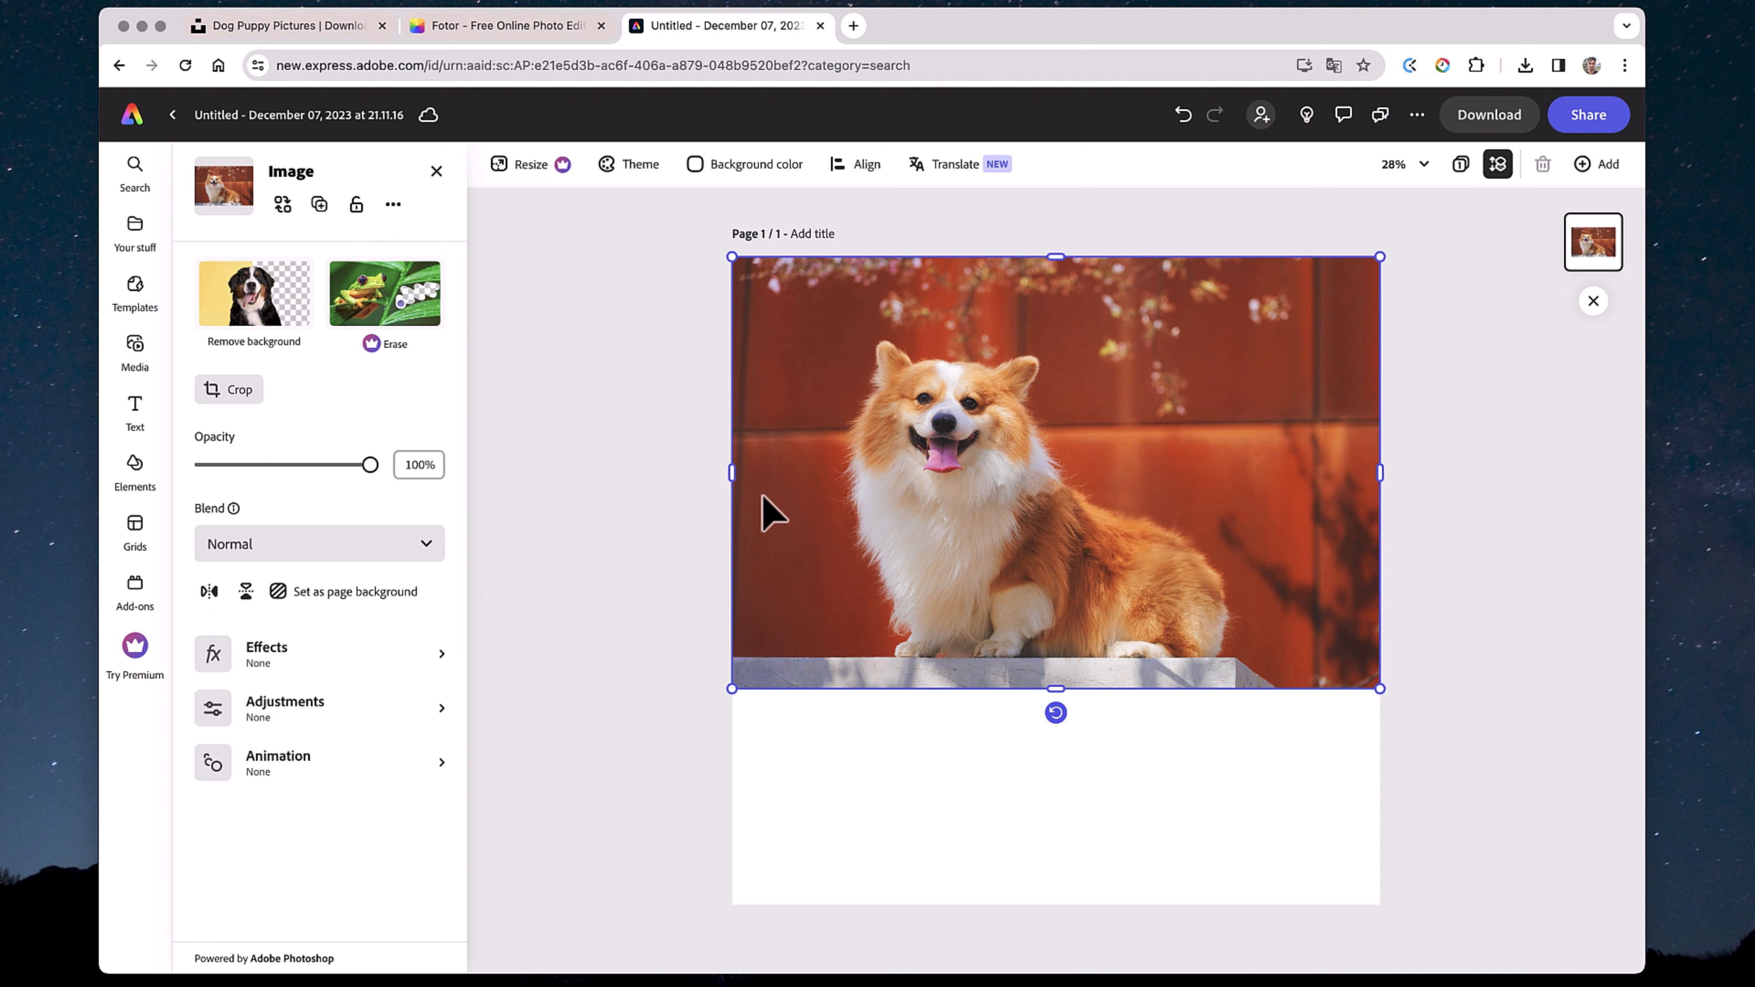
click(248, 406)
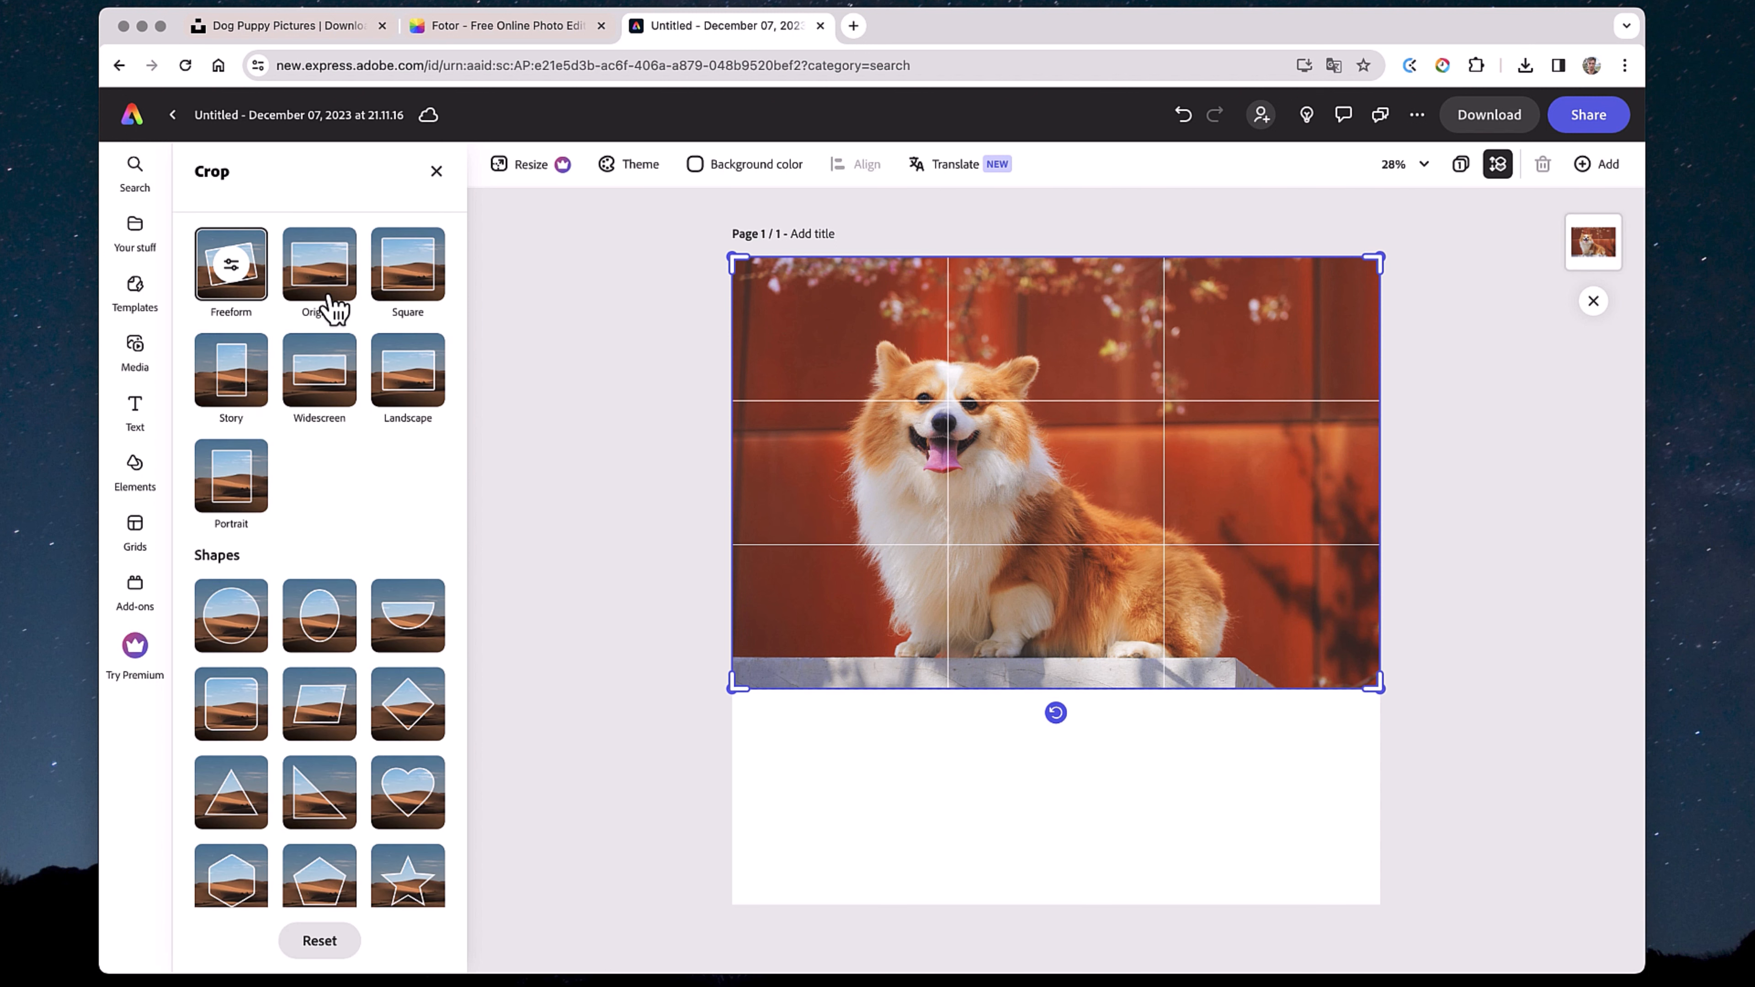
click(413, 273)
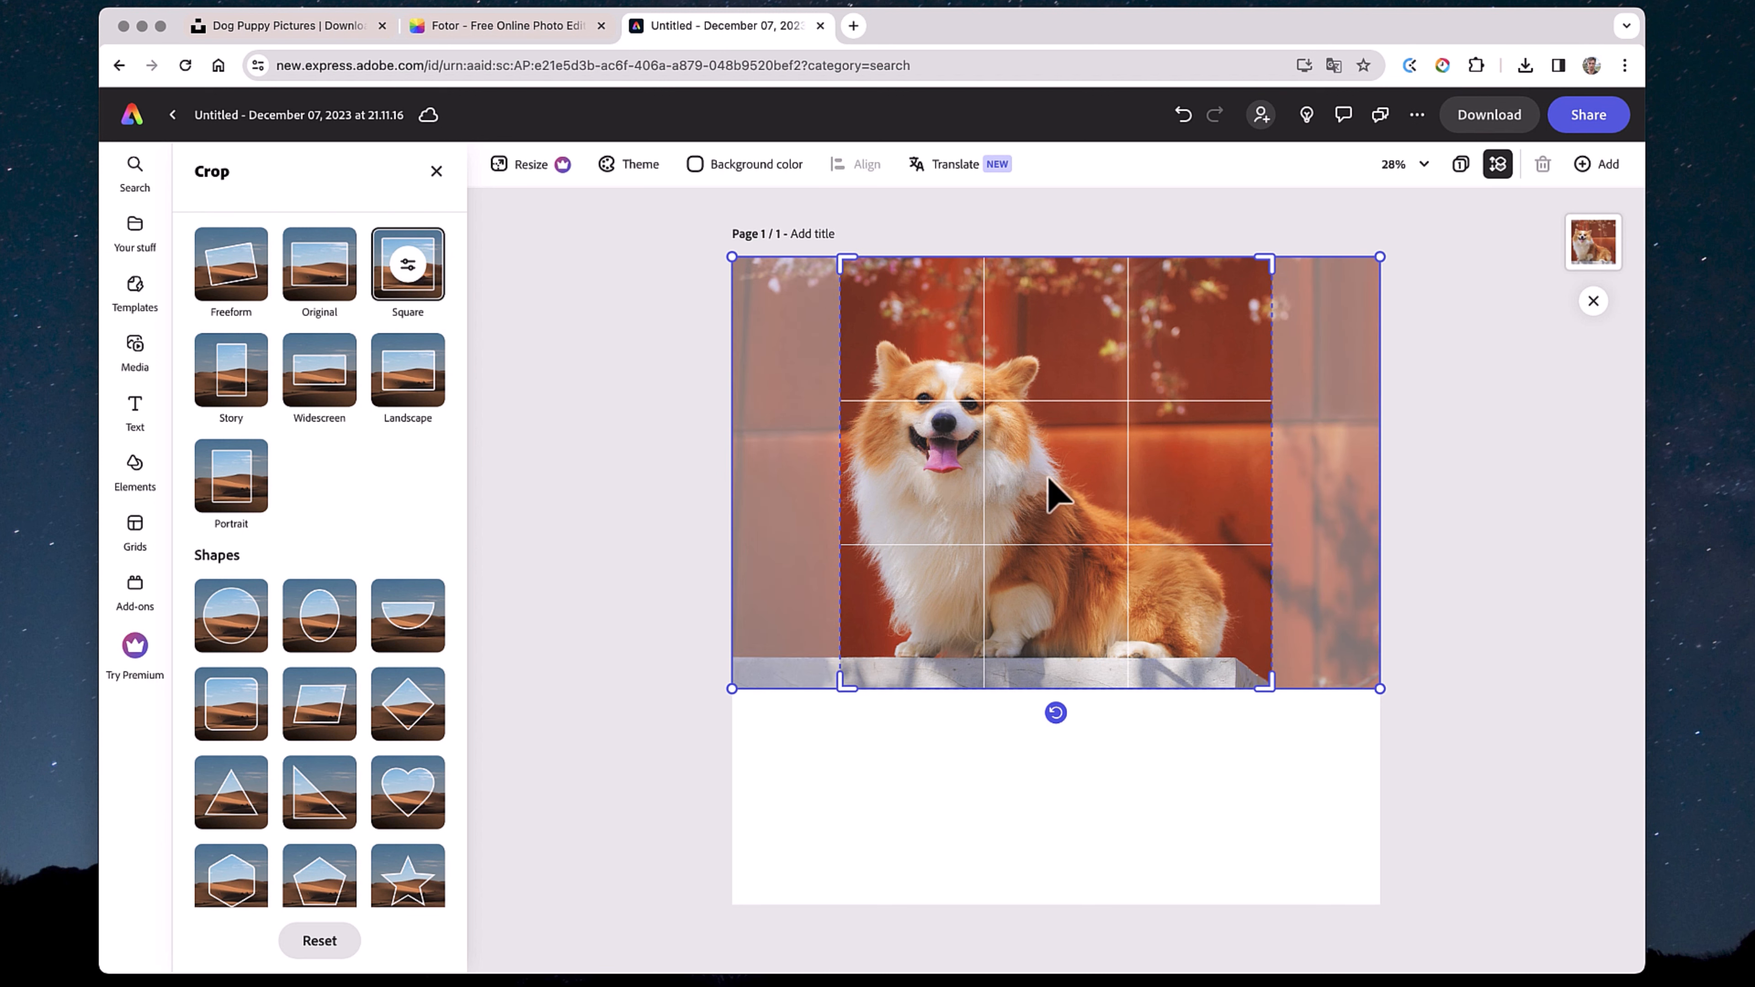
drag(1271, 687, 1122, 538)
mouse_move(1024, 399)
mouse_down()
mouse_move(1007, 427)
mouse_move(1040, 406)
mouse_move(1028, 397)
mouse_up()
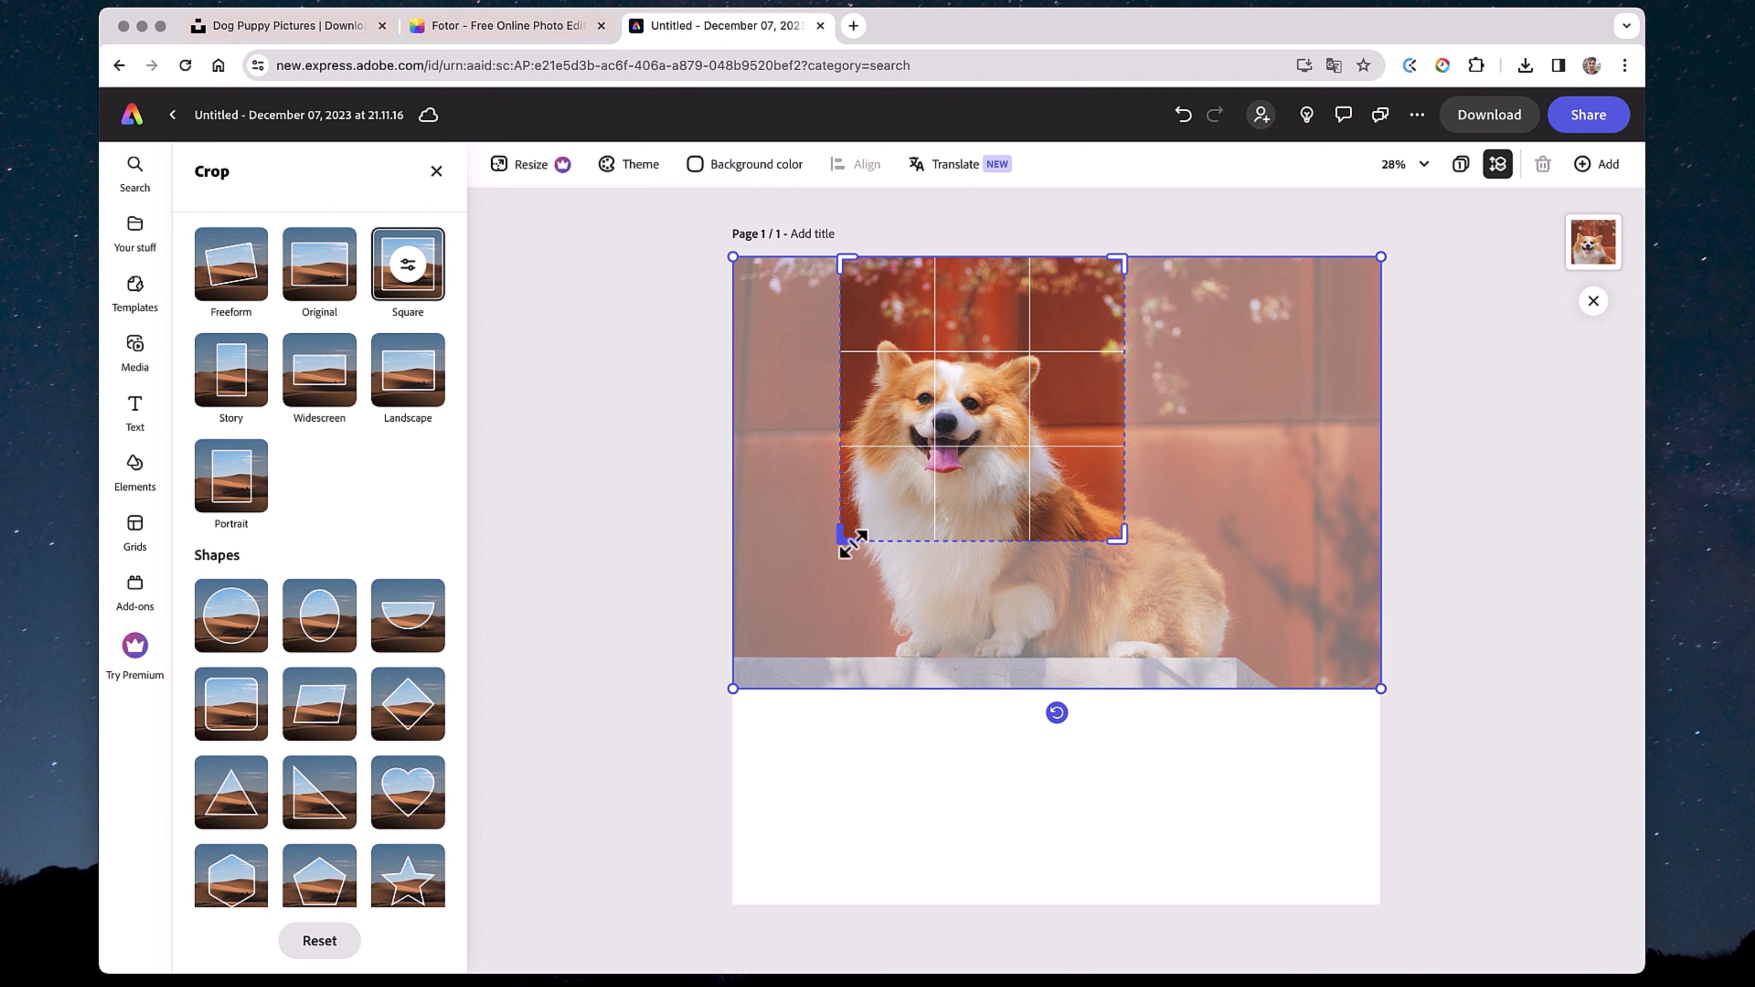
drag(1120, 259, 1066, 284)
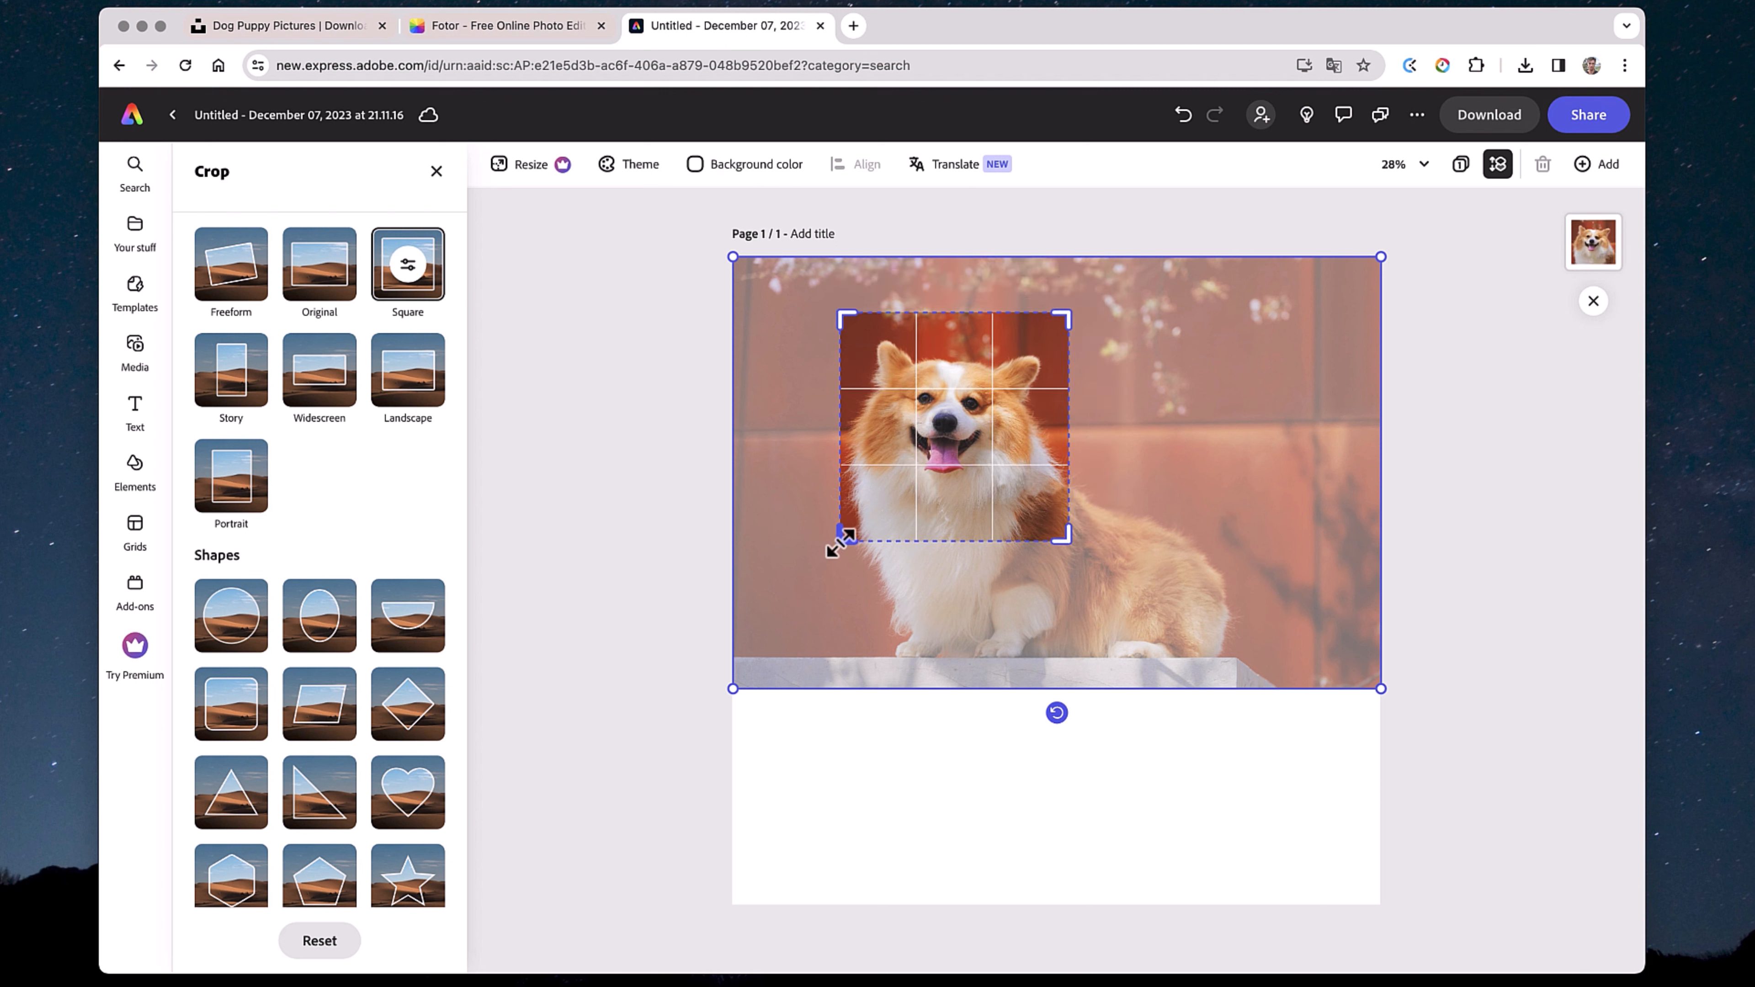
drag(834, 541, 831, 550)
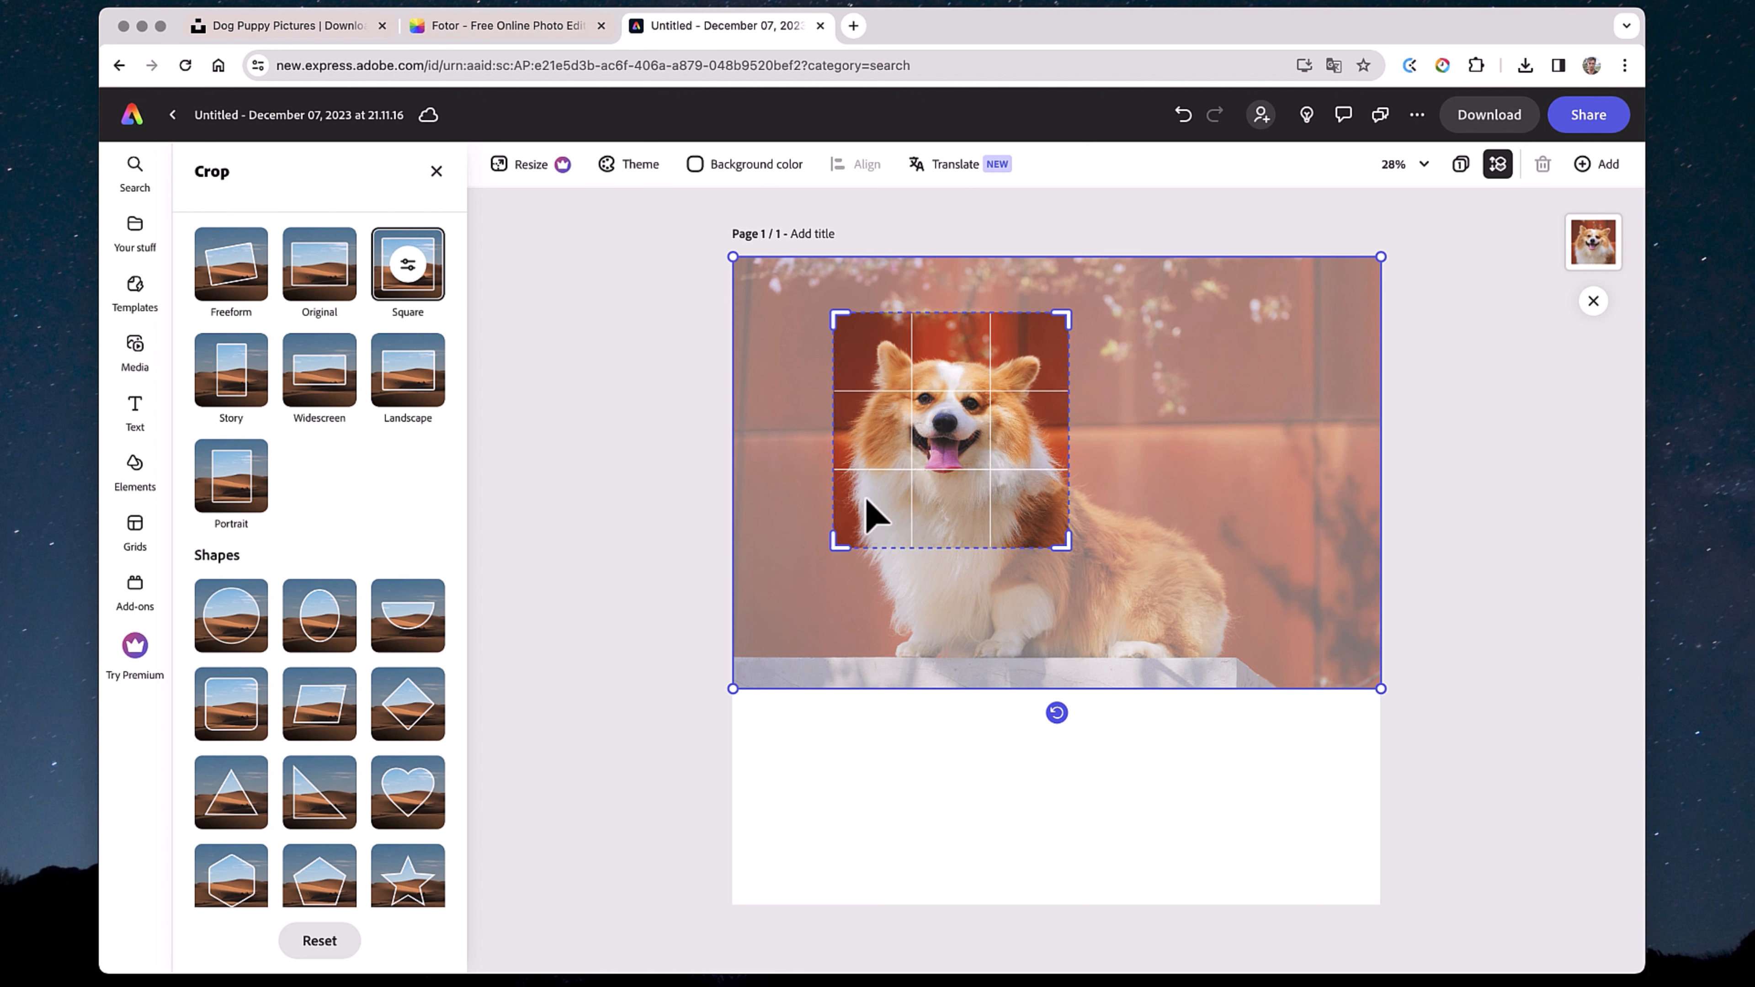
scroll(401, 612, down, 1)
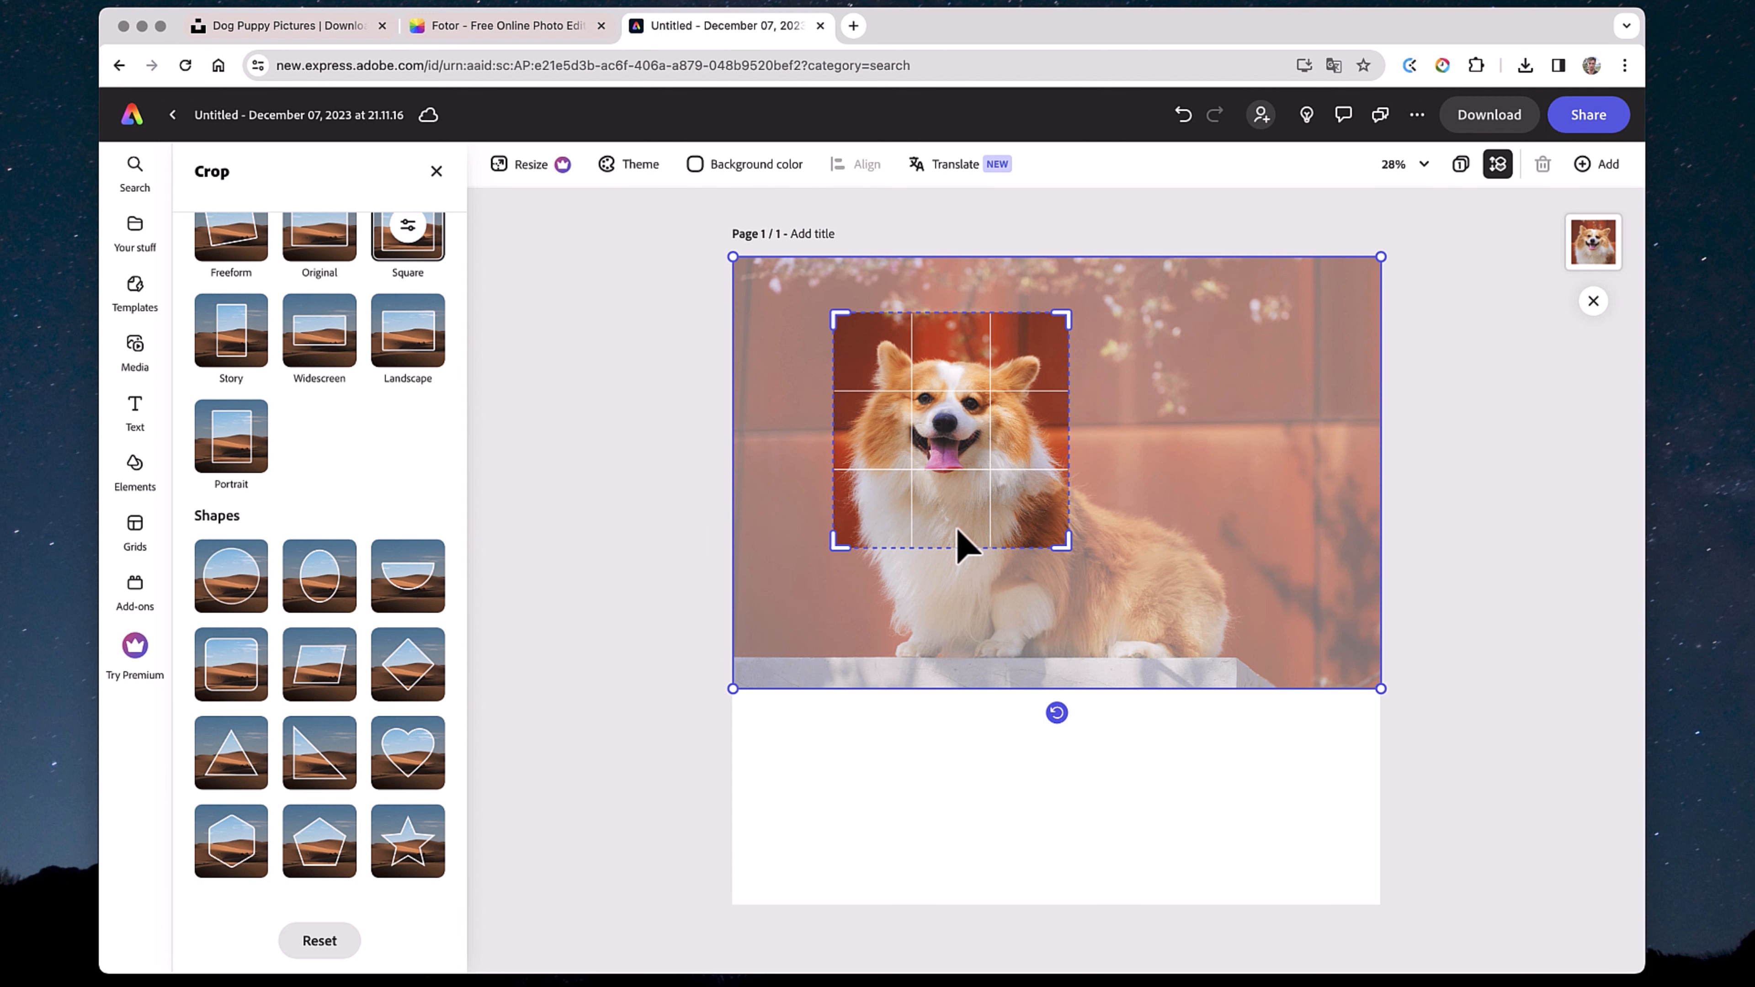
double_click(990, 472)
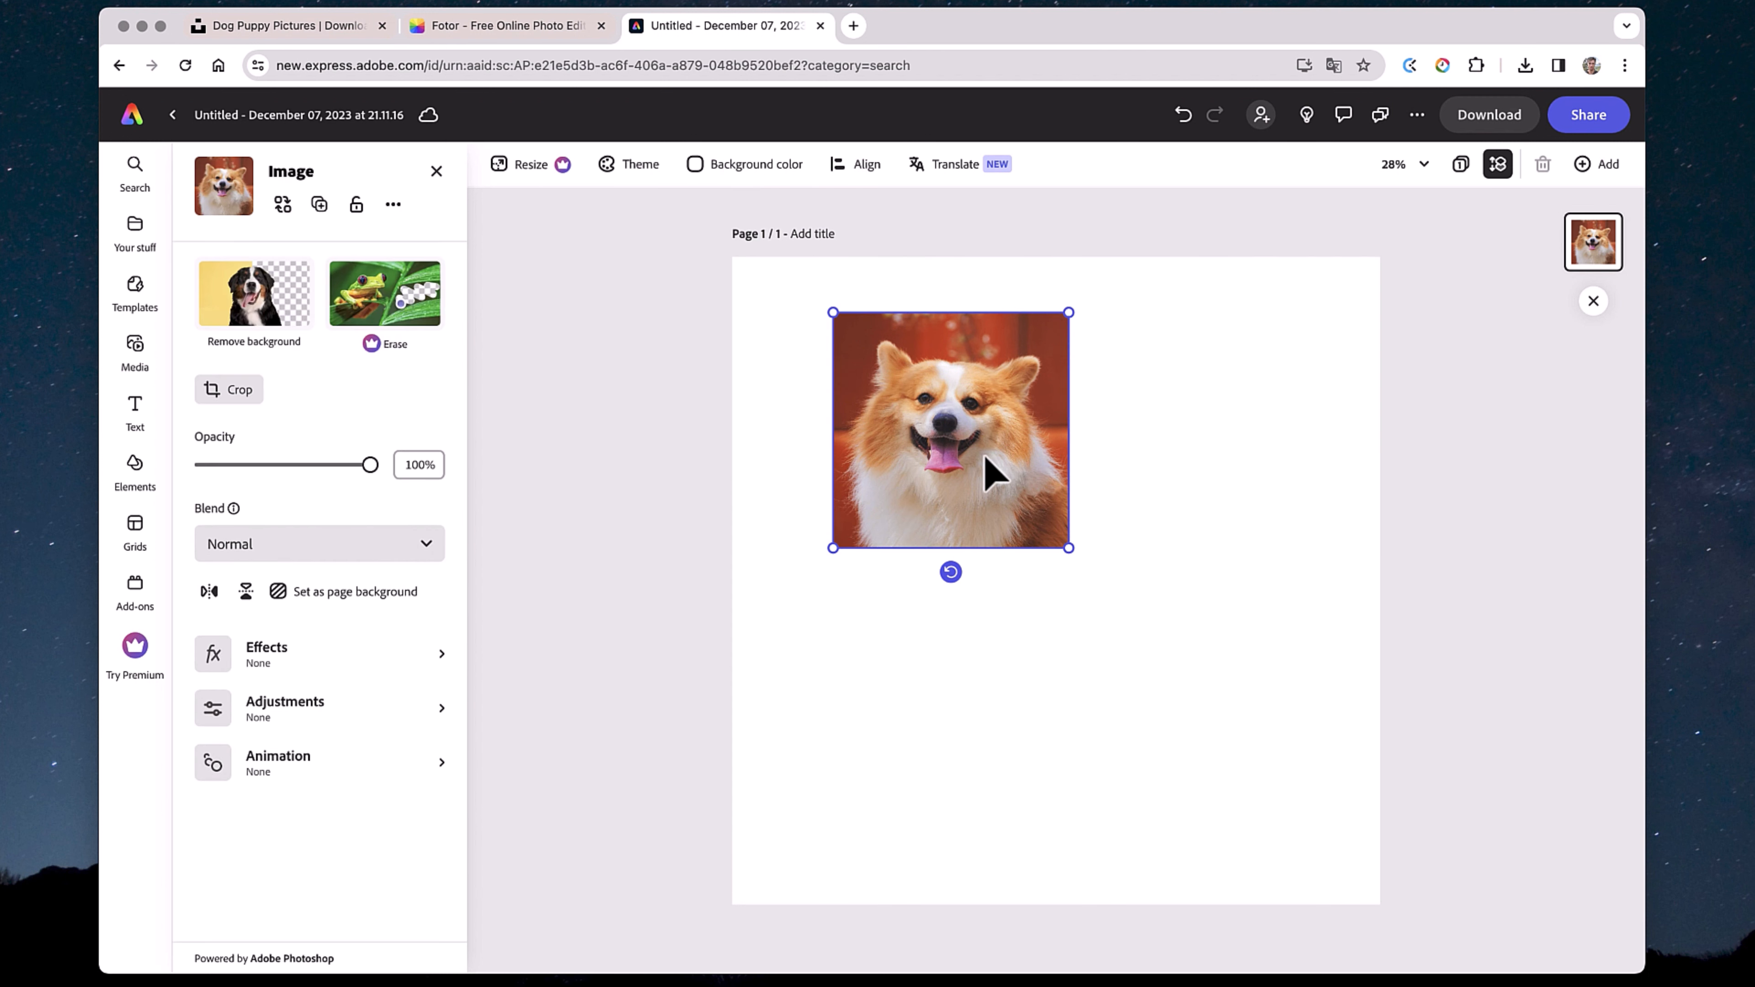
Step: Move the cropped photo to the page's upper-left corner and enlarge it to fill the whole page
drag(990, 394, 897, 339)
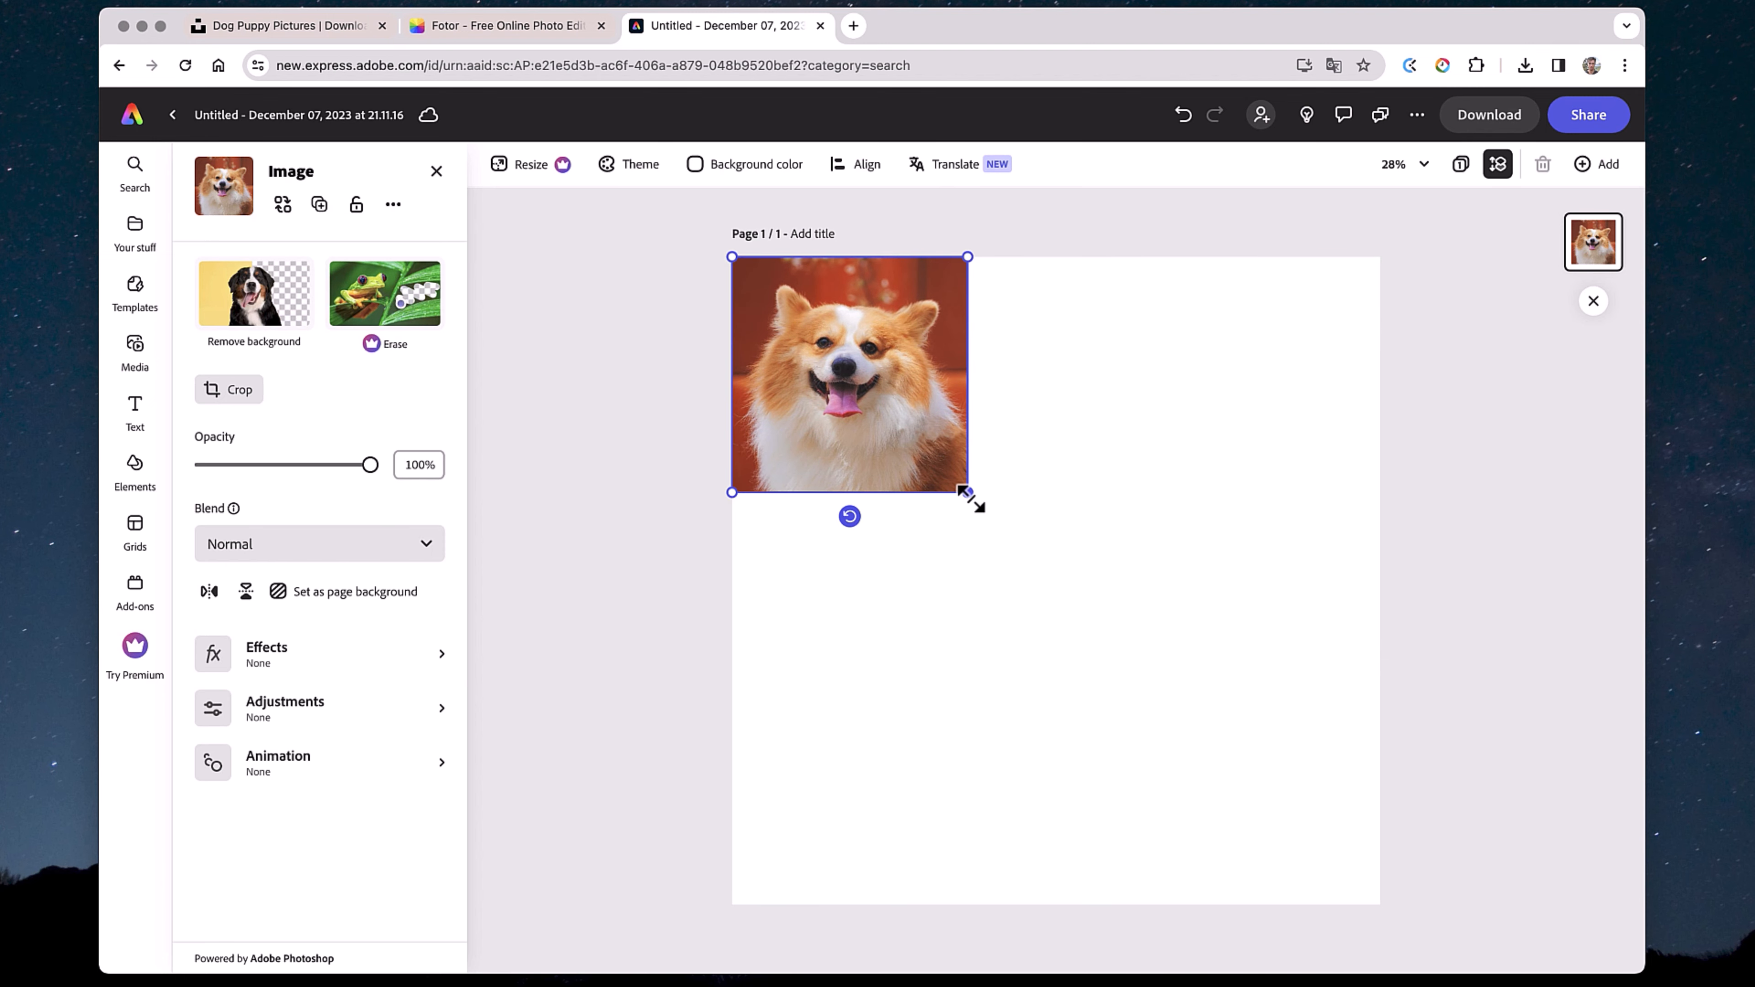
drag(971, 499, 1375, 906)
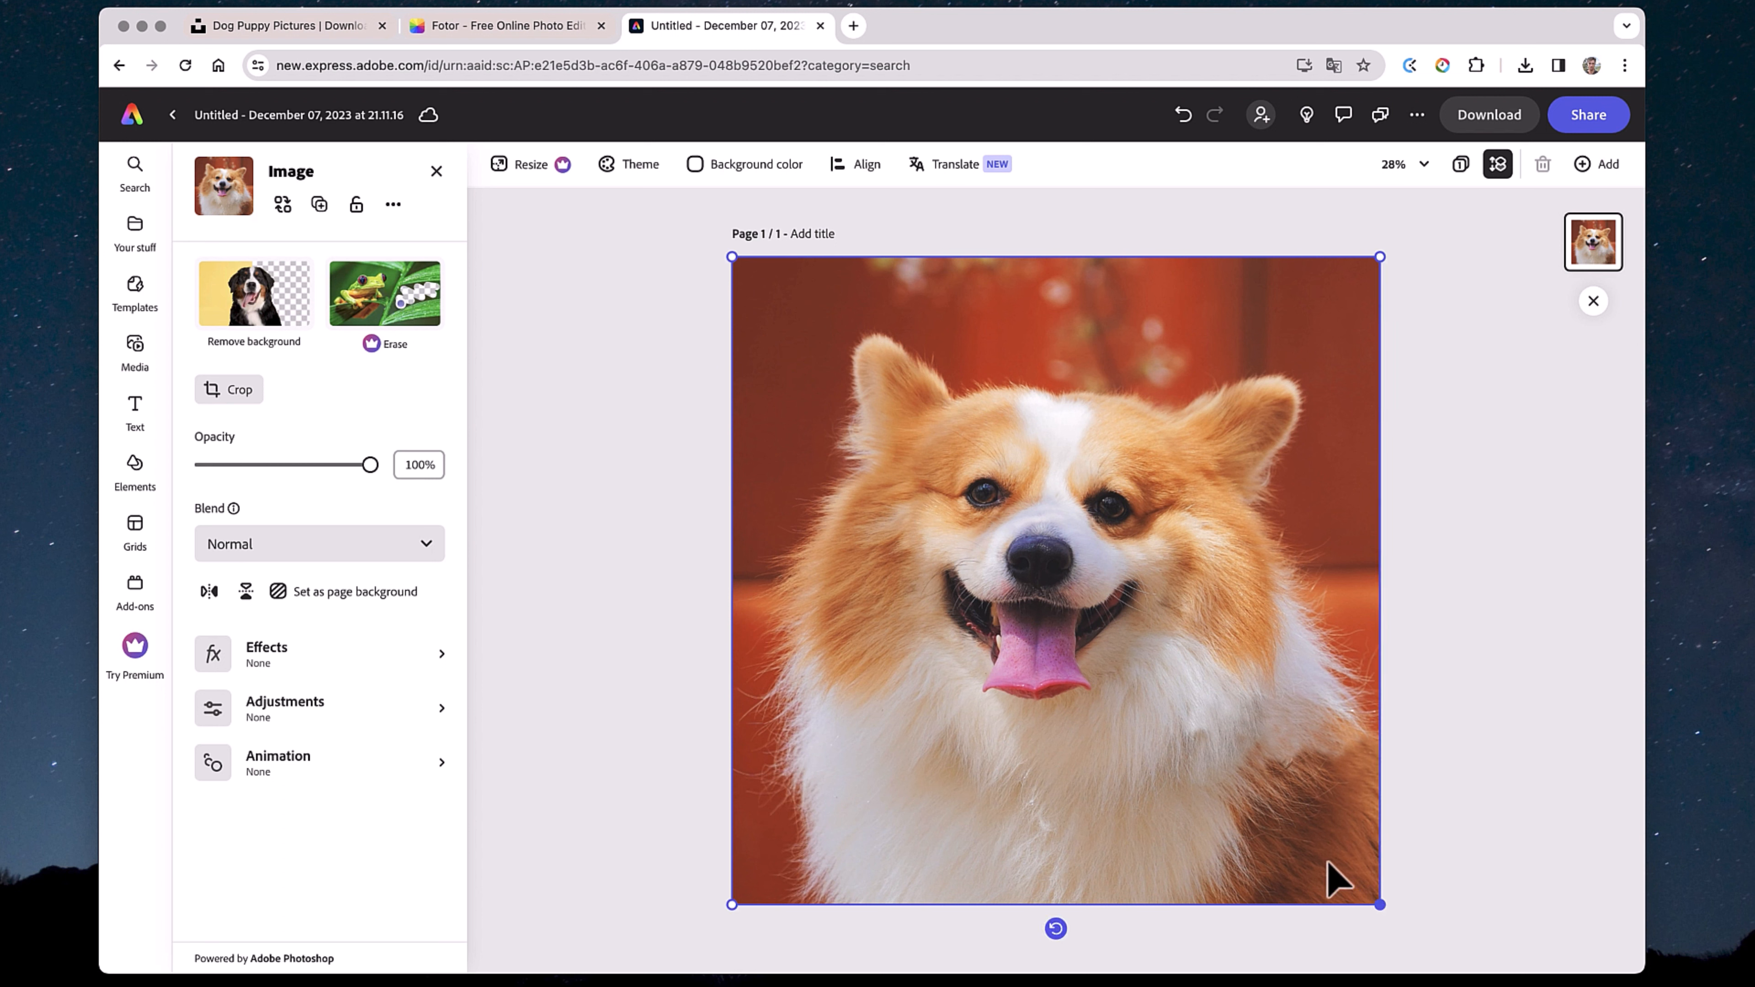
click(589, 479)
Step: Make the corgi photo black and white with saturation -100 and set its warmth to 15
click(842, 356)
click(314, 707)
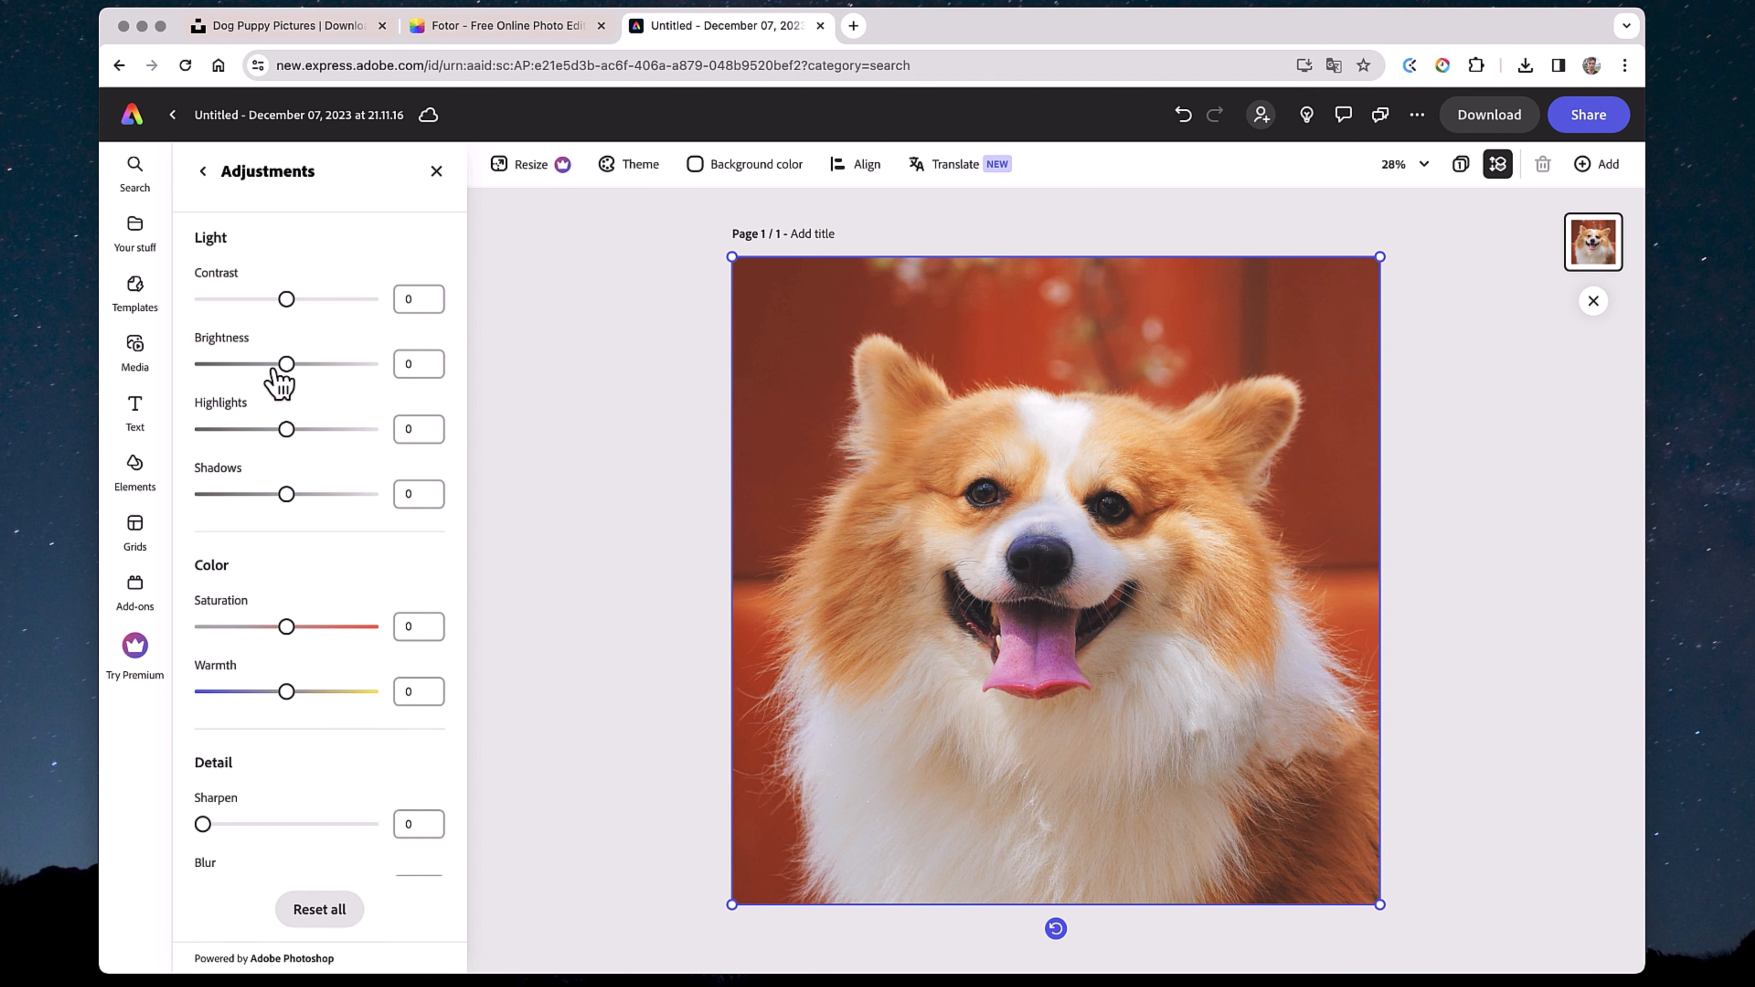
drag(286, 626, 128, 630)
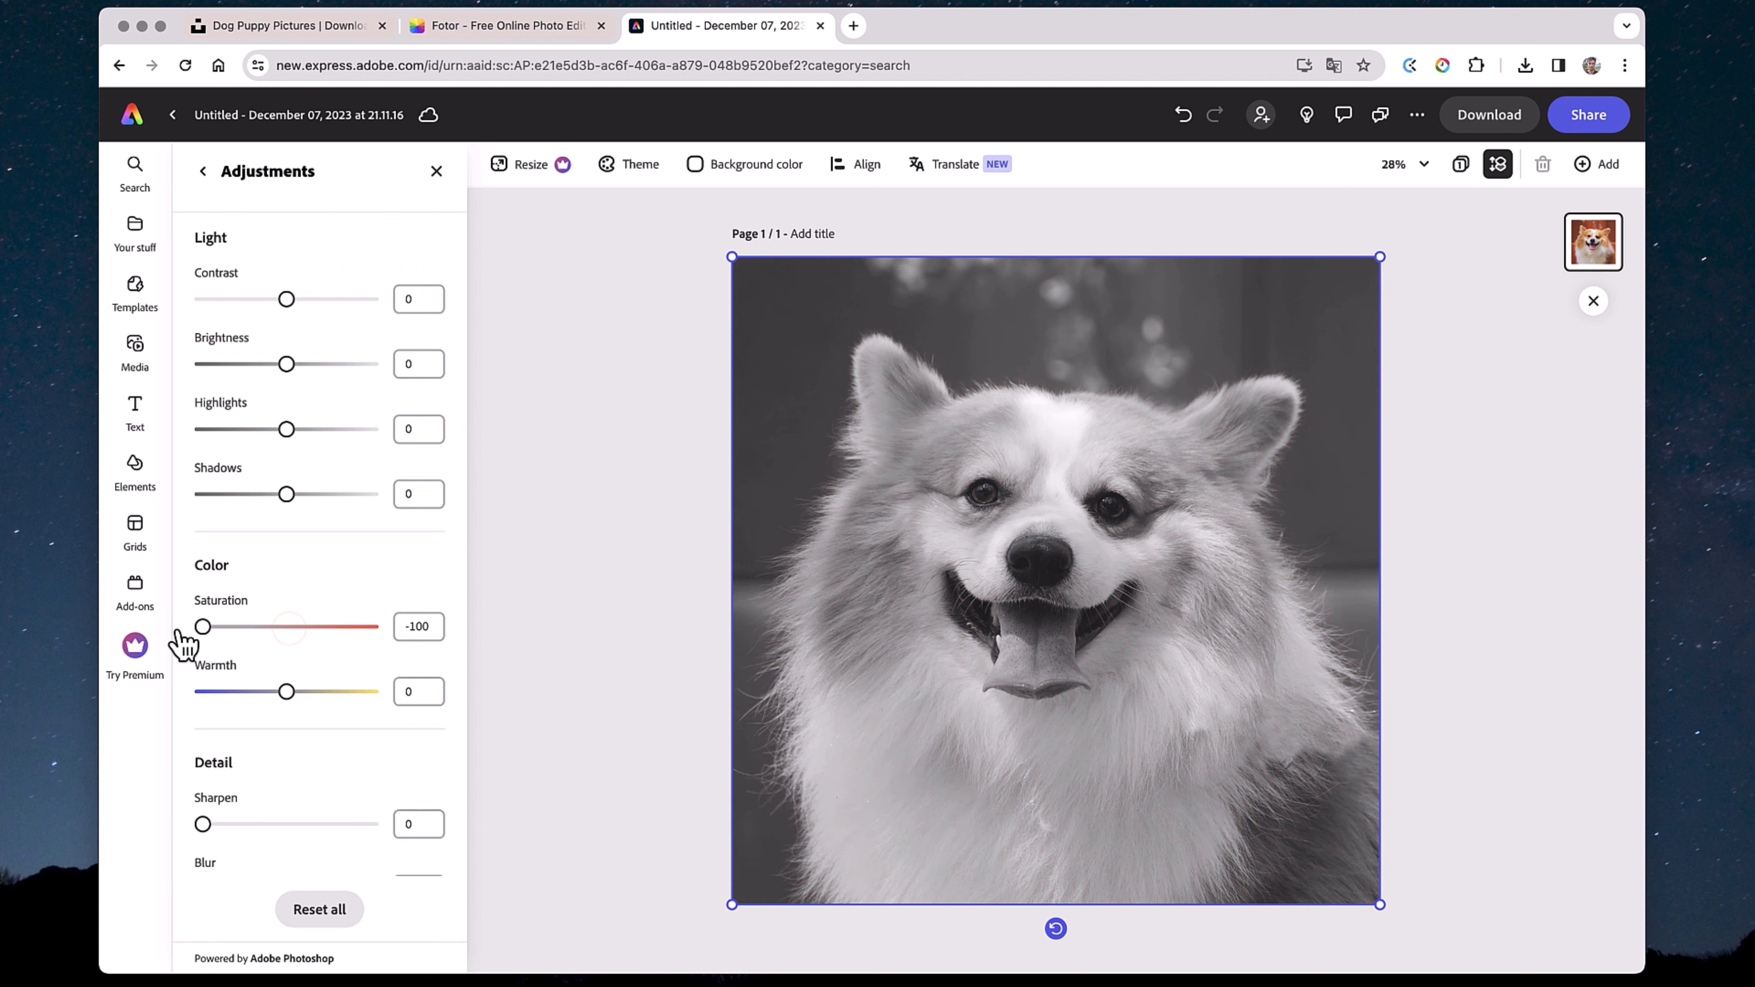
mouse_move(286, 693)
mouse_down()
mouse_move(301, 692)
mouse_move(284, 693)
mouse_up()
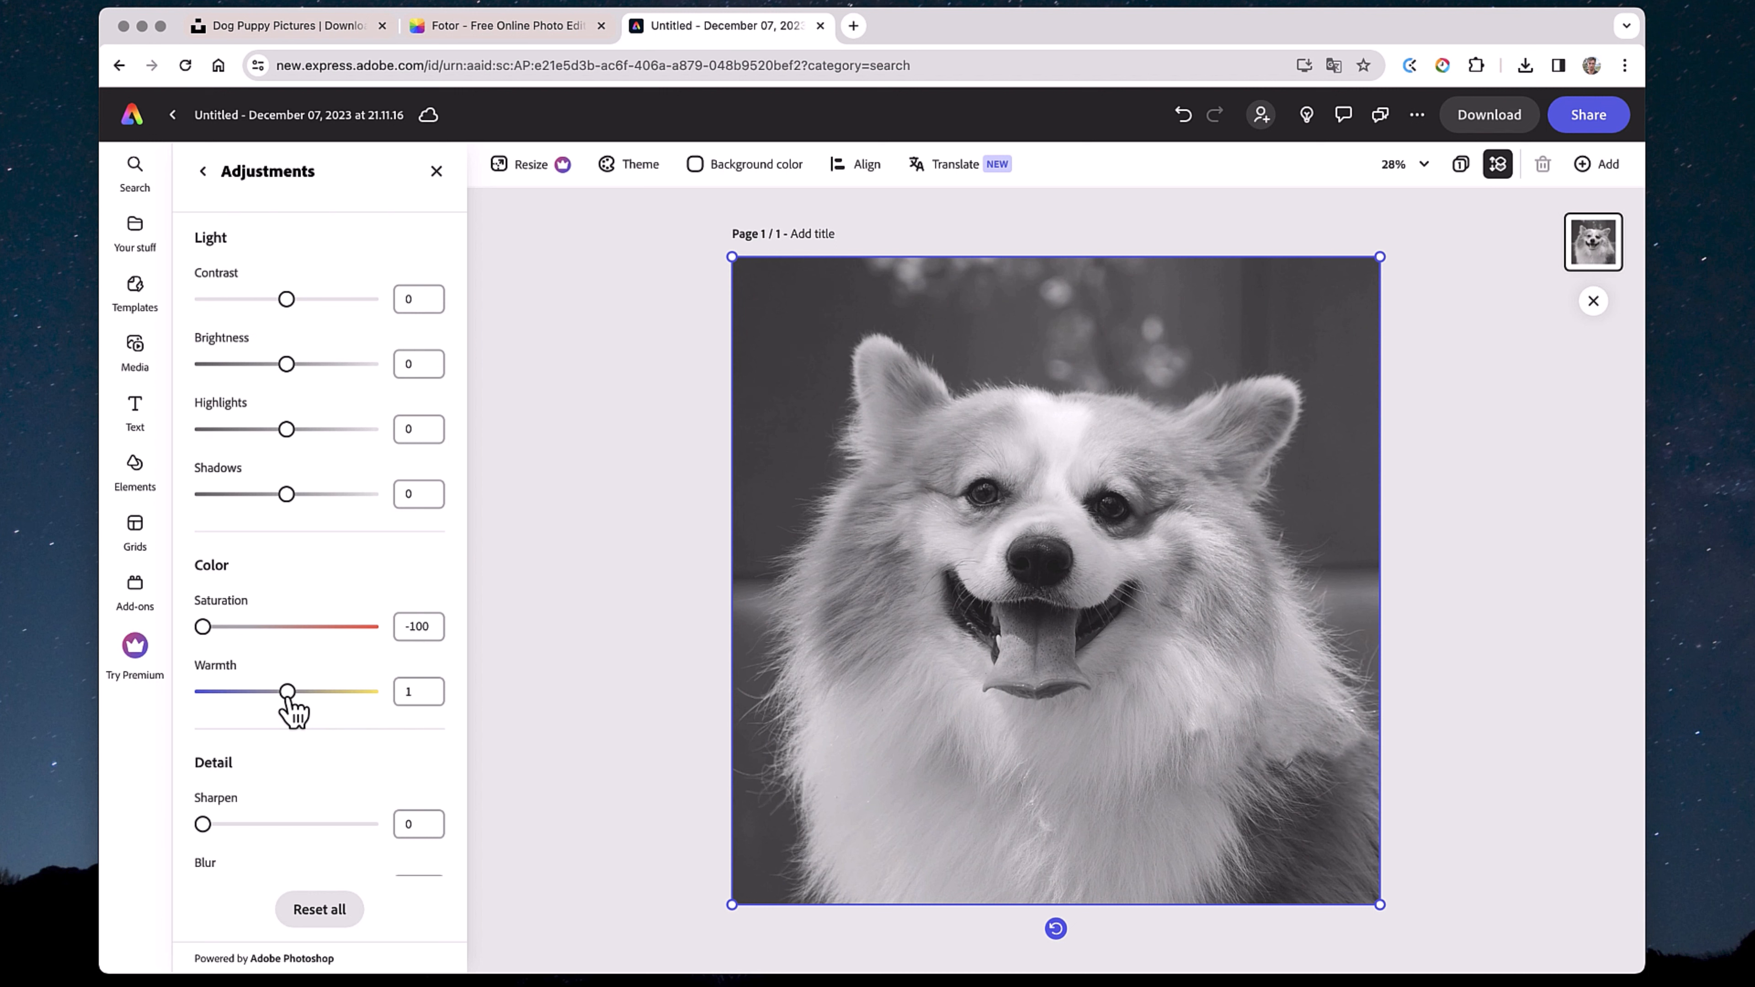
drag(290, 710, 305, 710)
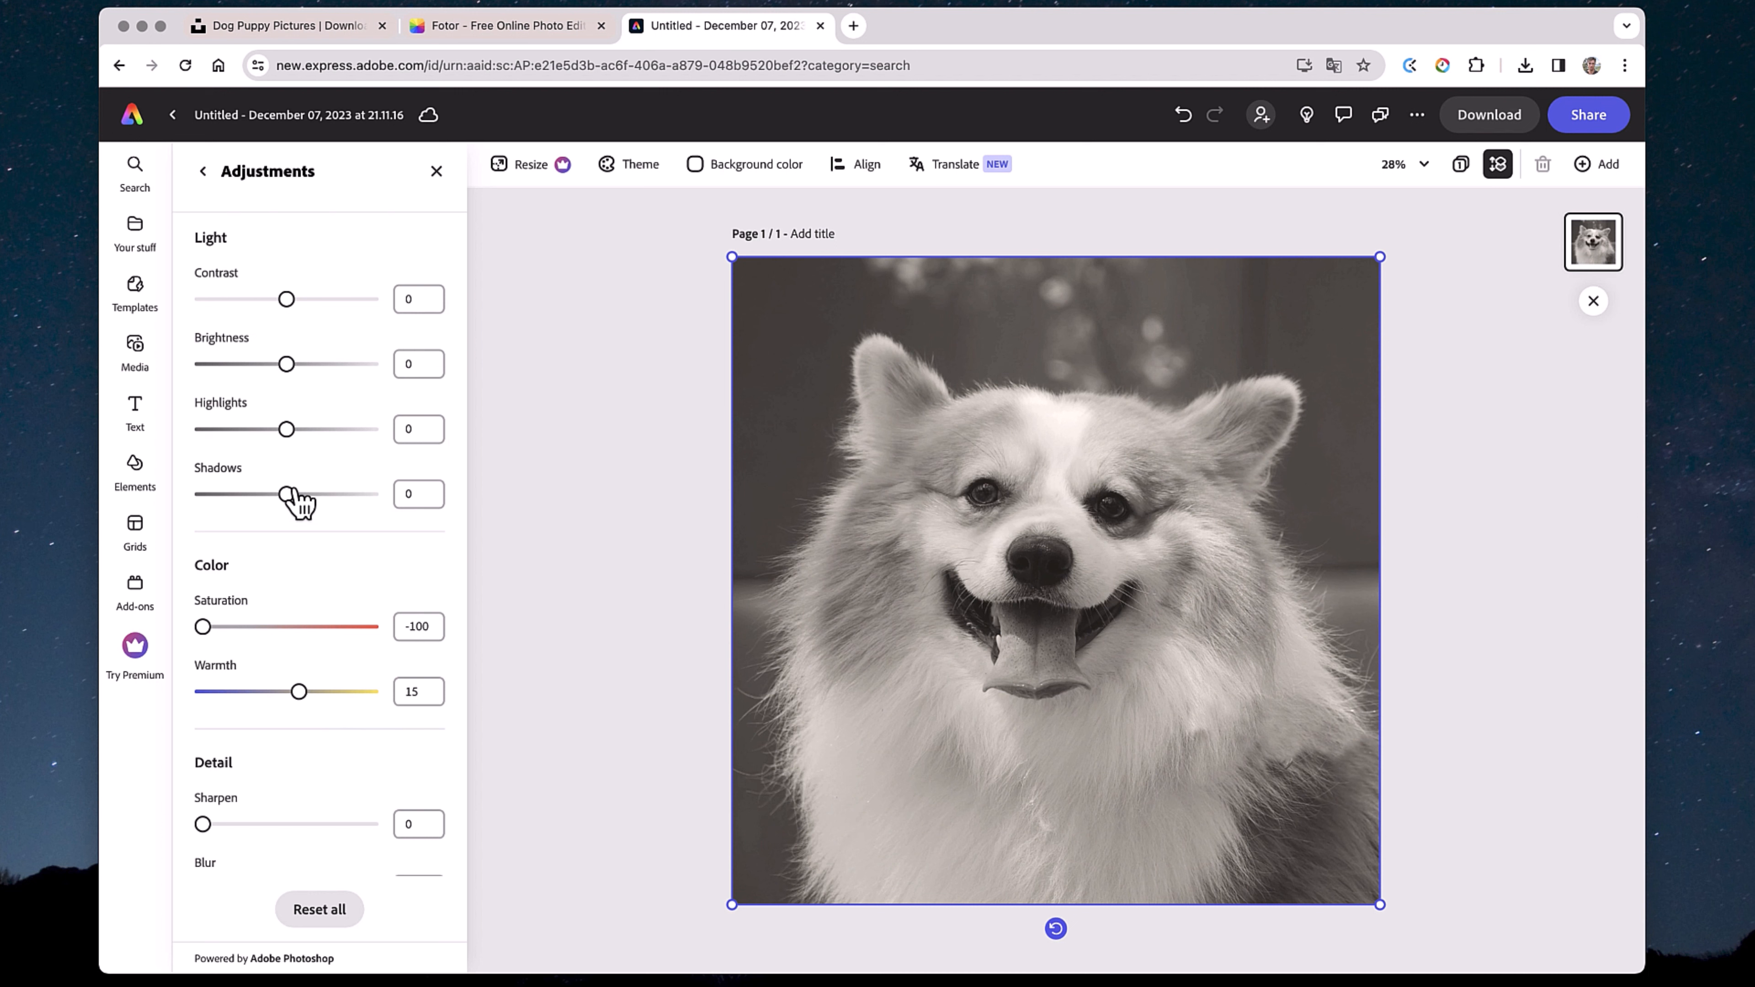
Step: Set the photo's shadows to -15, highlights to 37, brightness to -8, contrast to -5 and warmth to 0
mouse_move(286, 496)
mouse_down()
mouse_move(310, 496)
mouse_move(274, 495)
mouse_up()
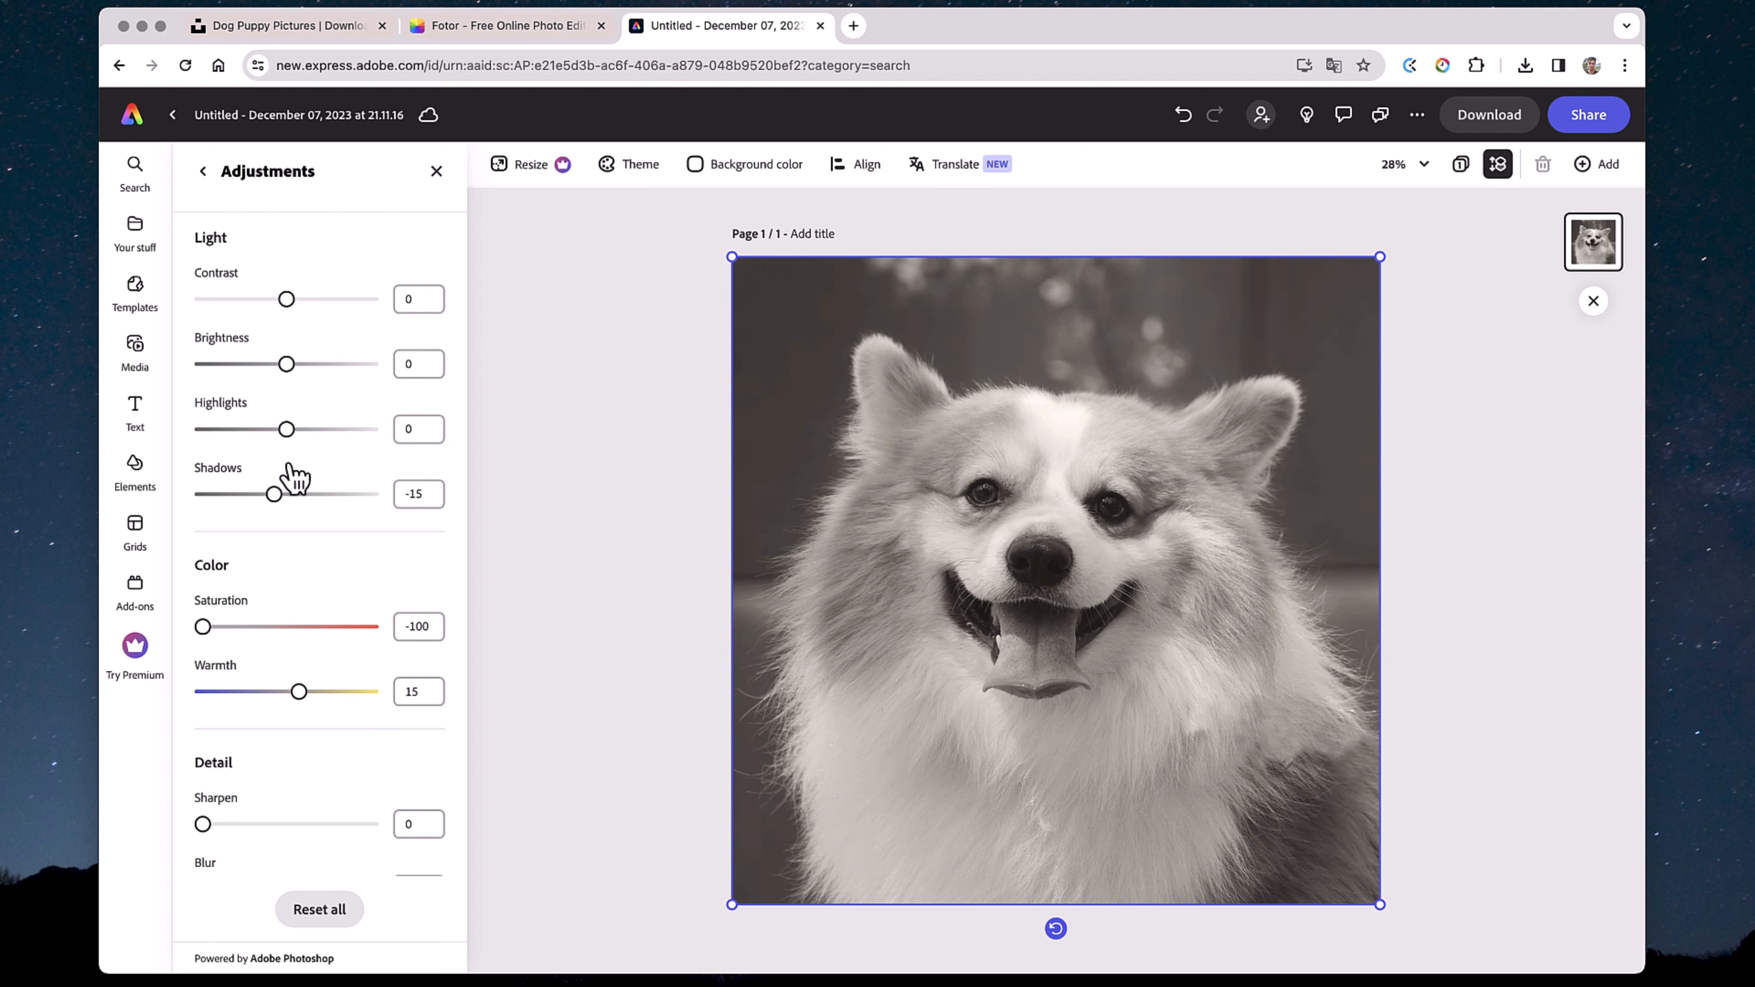
mouse_move(288, 434)
mouse_down()
mouse_move(339, 435)
mouse_move(307, 433)
mouse_up()
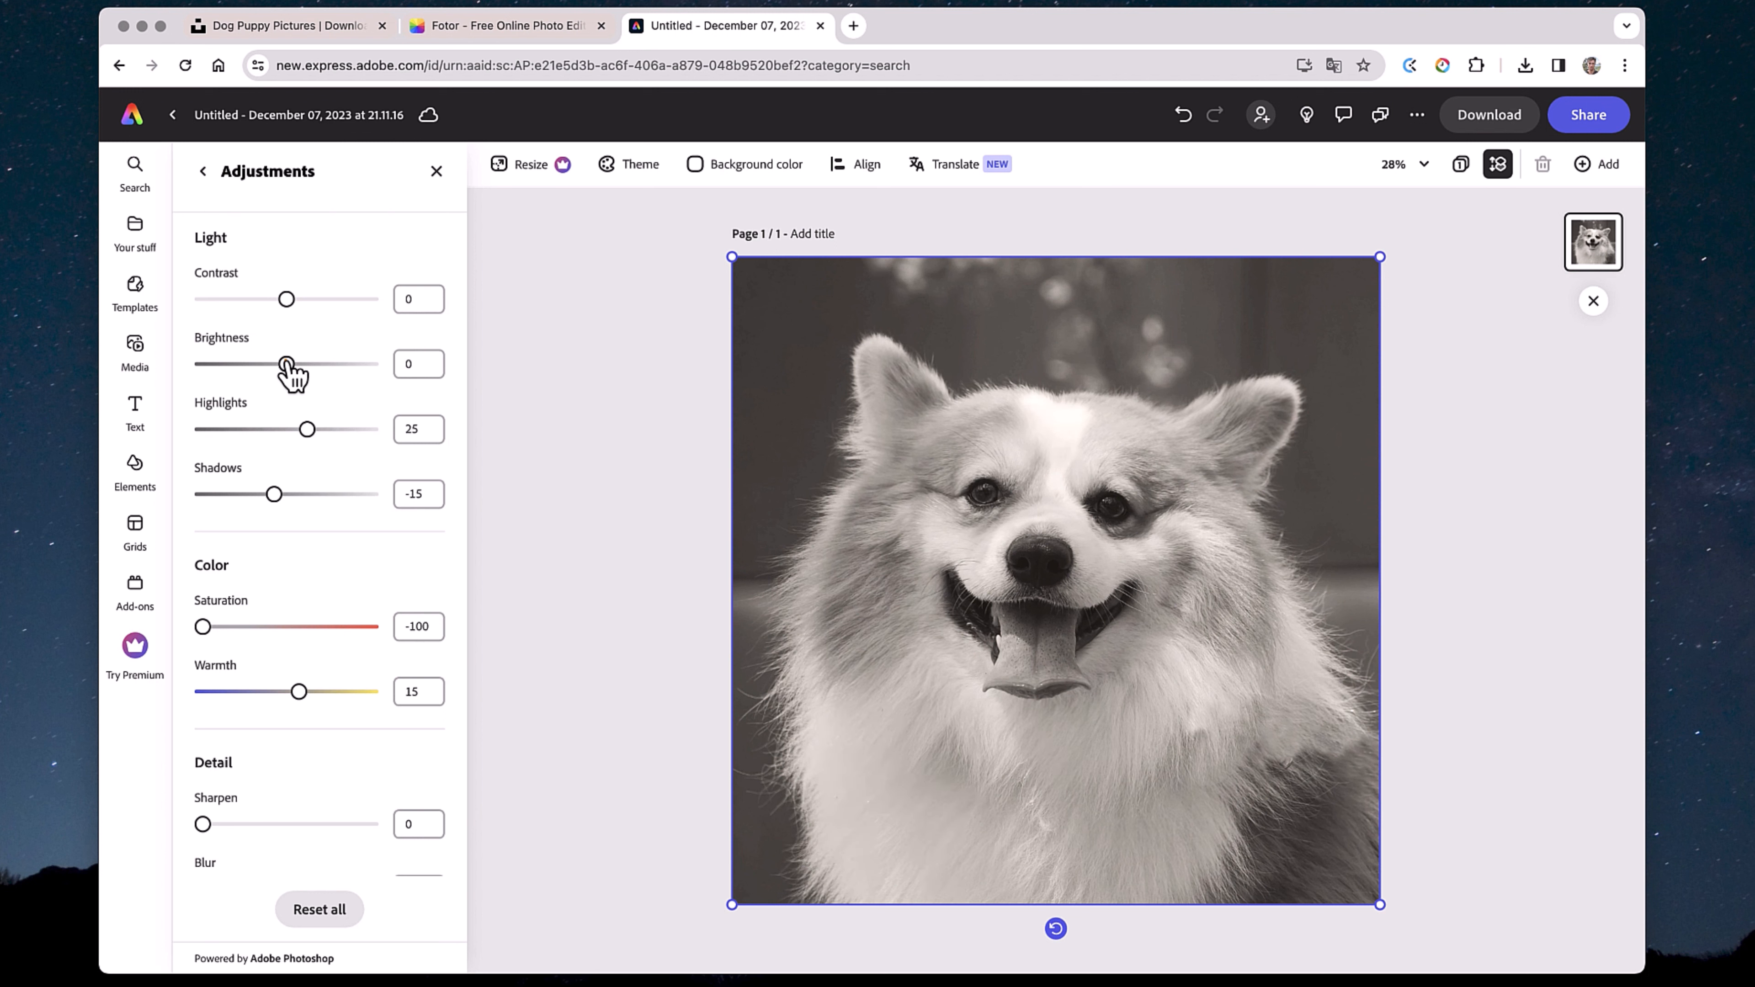
mouse_move(286, 364)
mouse_down()
mouse_move(307, 365)
mouse_move(284, 384)
mouse_up()
mouse_move(288, 298)
mouse_down()
mouse_move(305, 300)
mouse_move(282, 298)
mouse_up()
drag(308, 429, 317, 429)
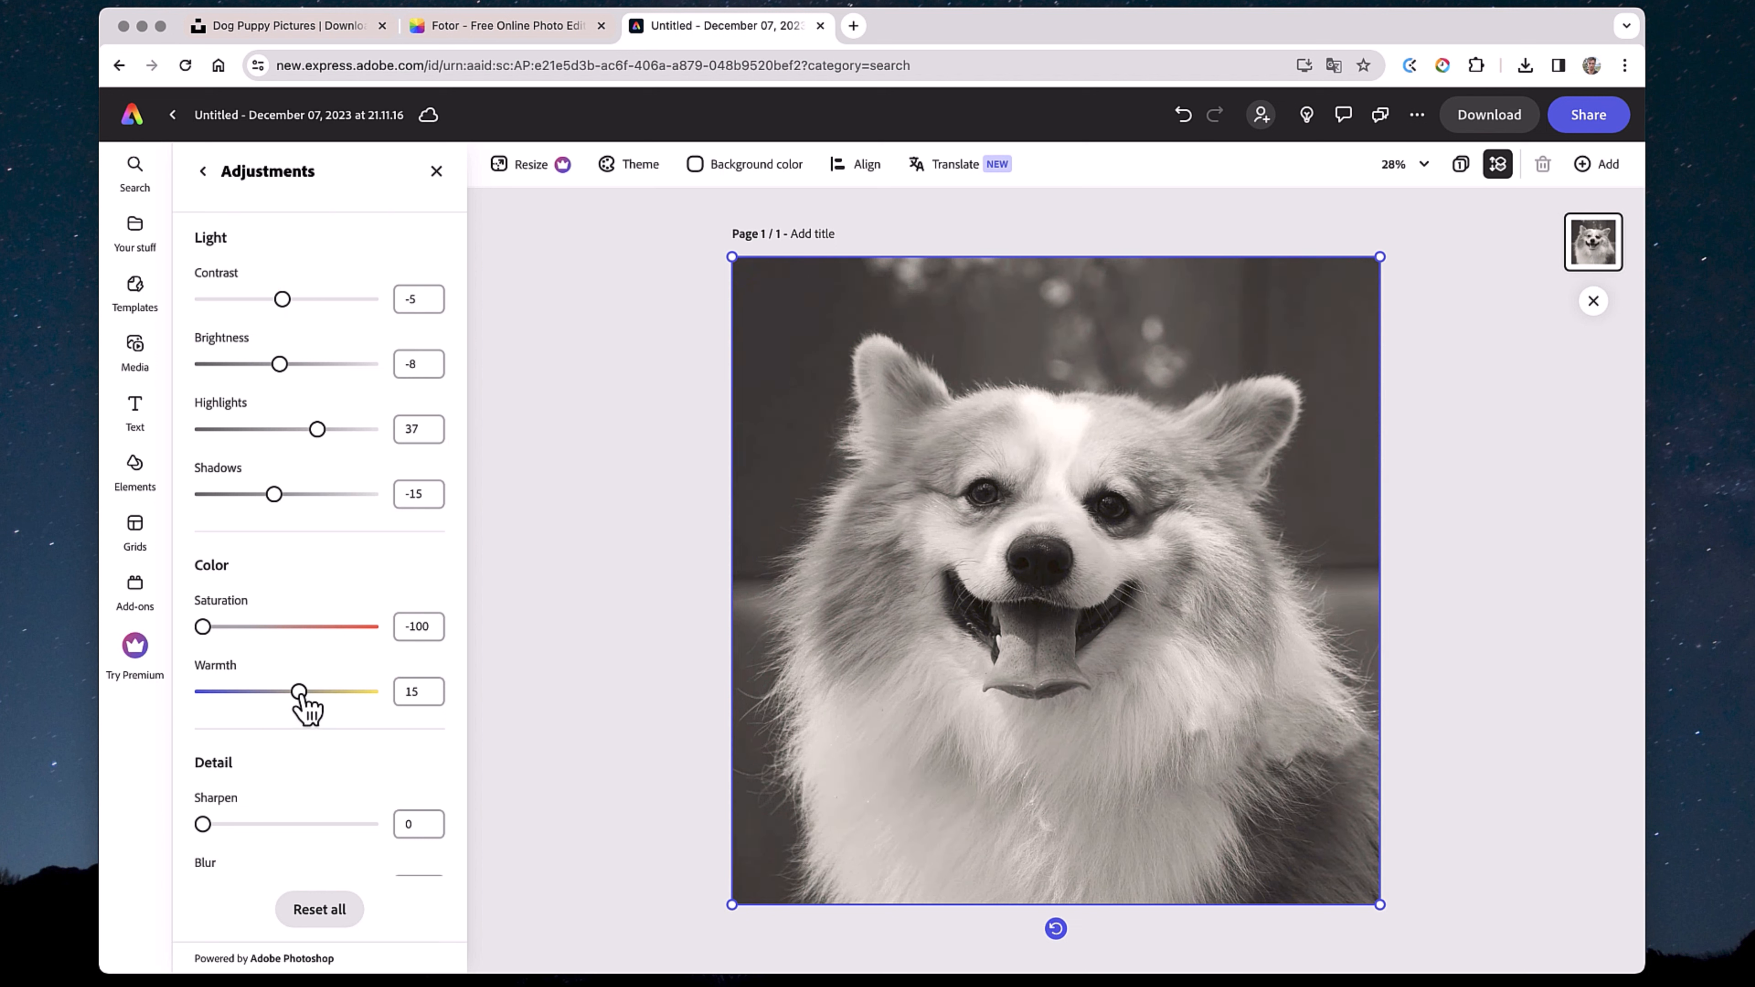
drag(299, 692, 290, 692)
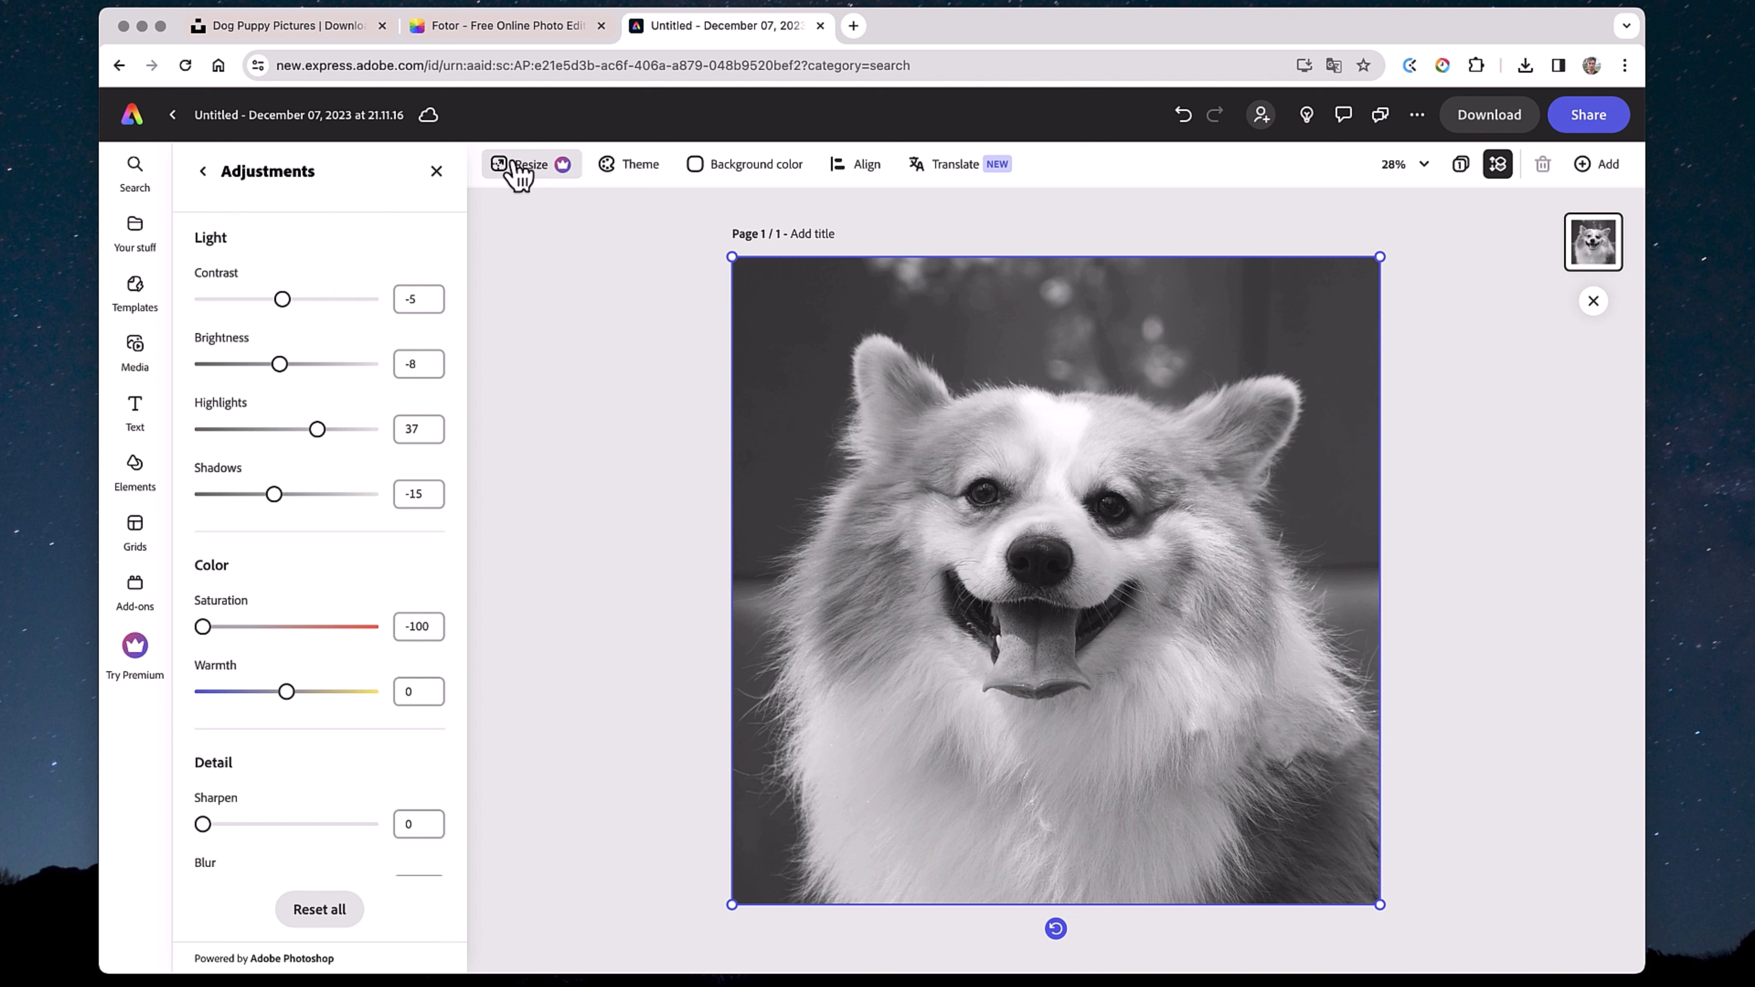
Step: Try to resize the page with the Instagram square post preset, 1080 x 1080 px
click(527, 165)
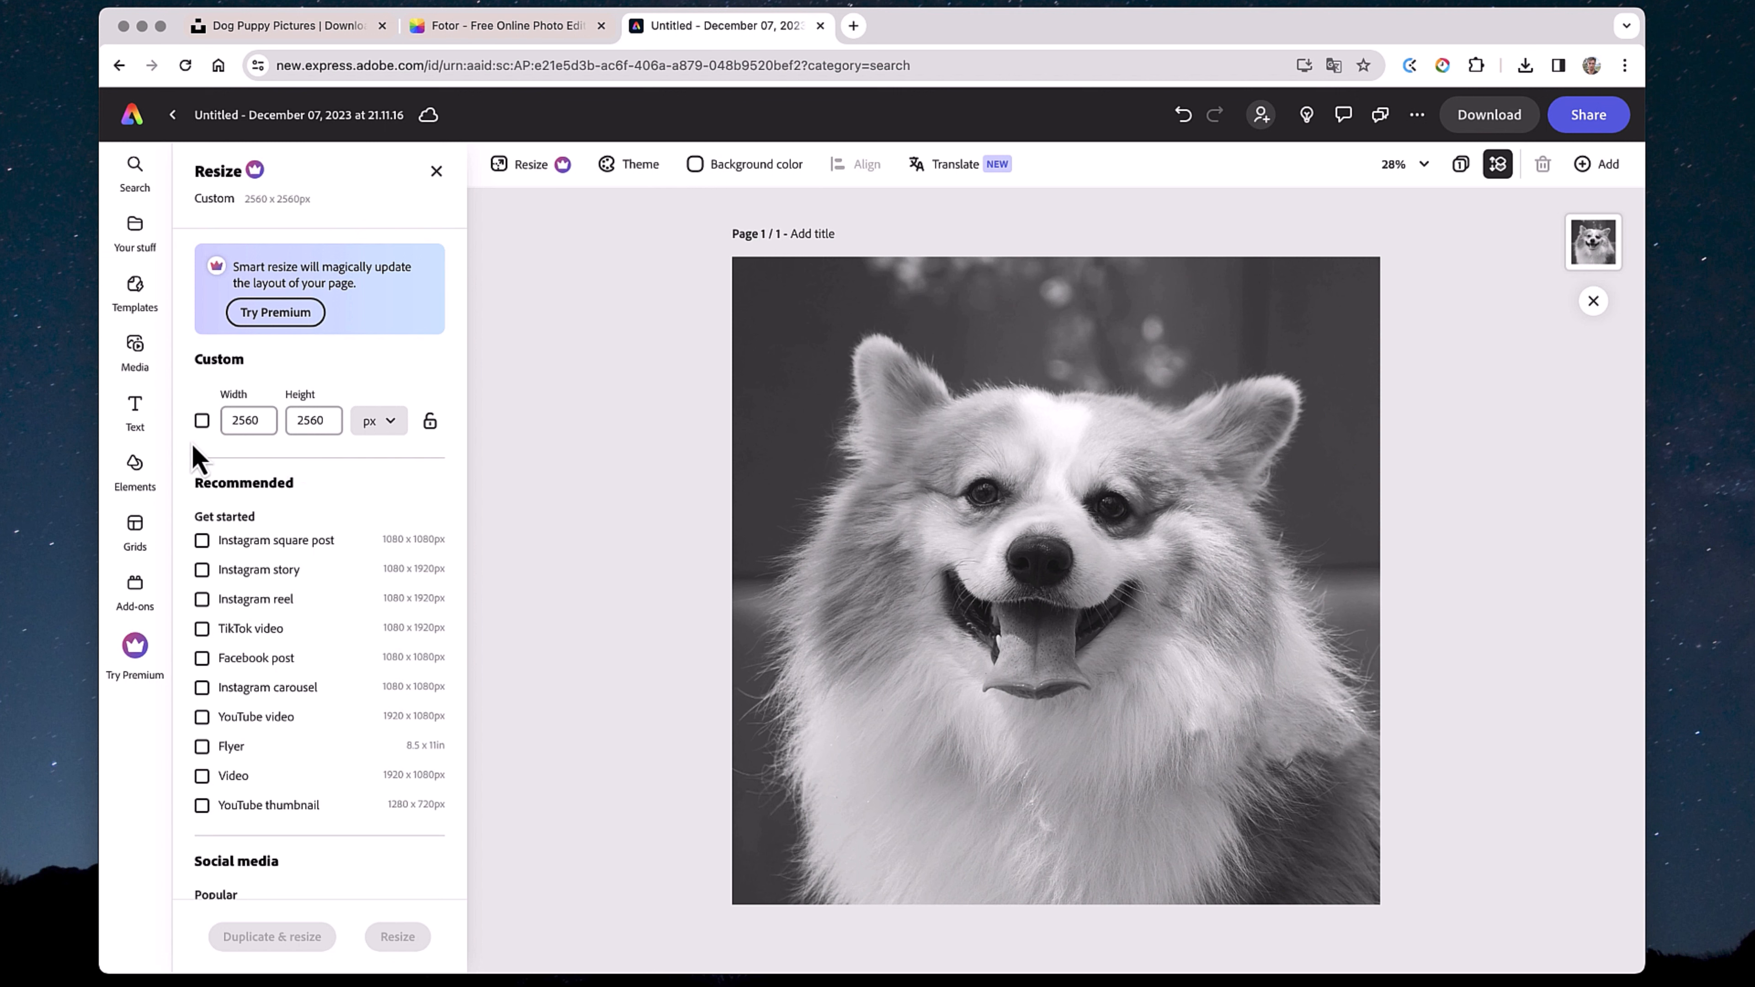
click(202, 539)
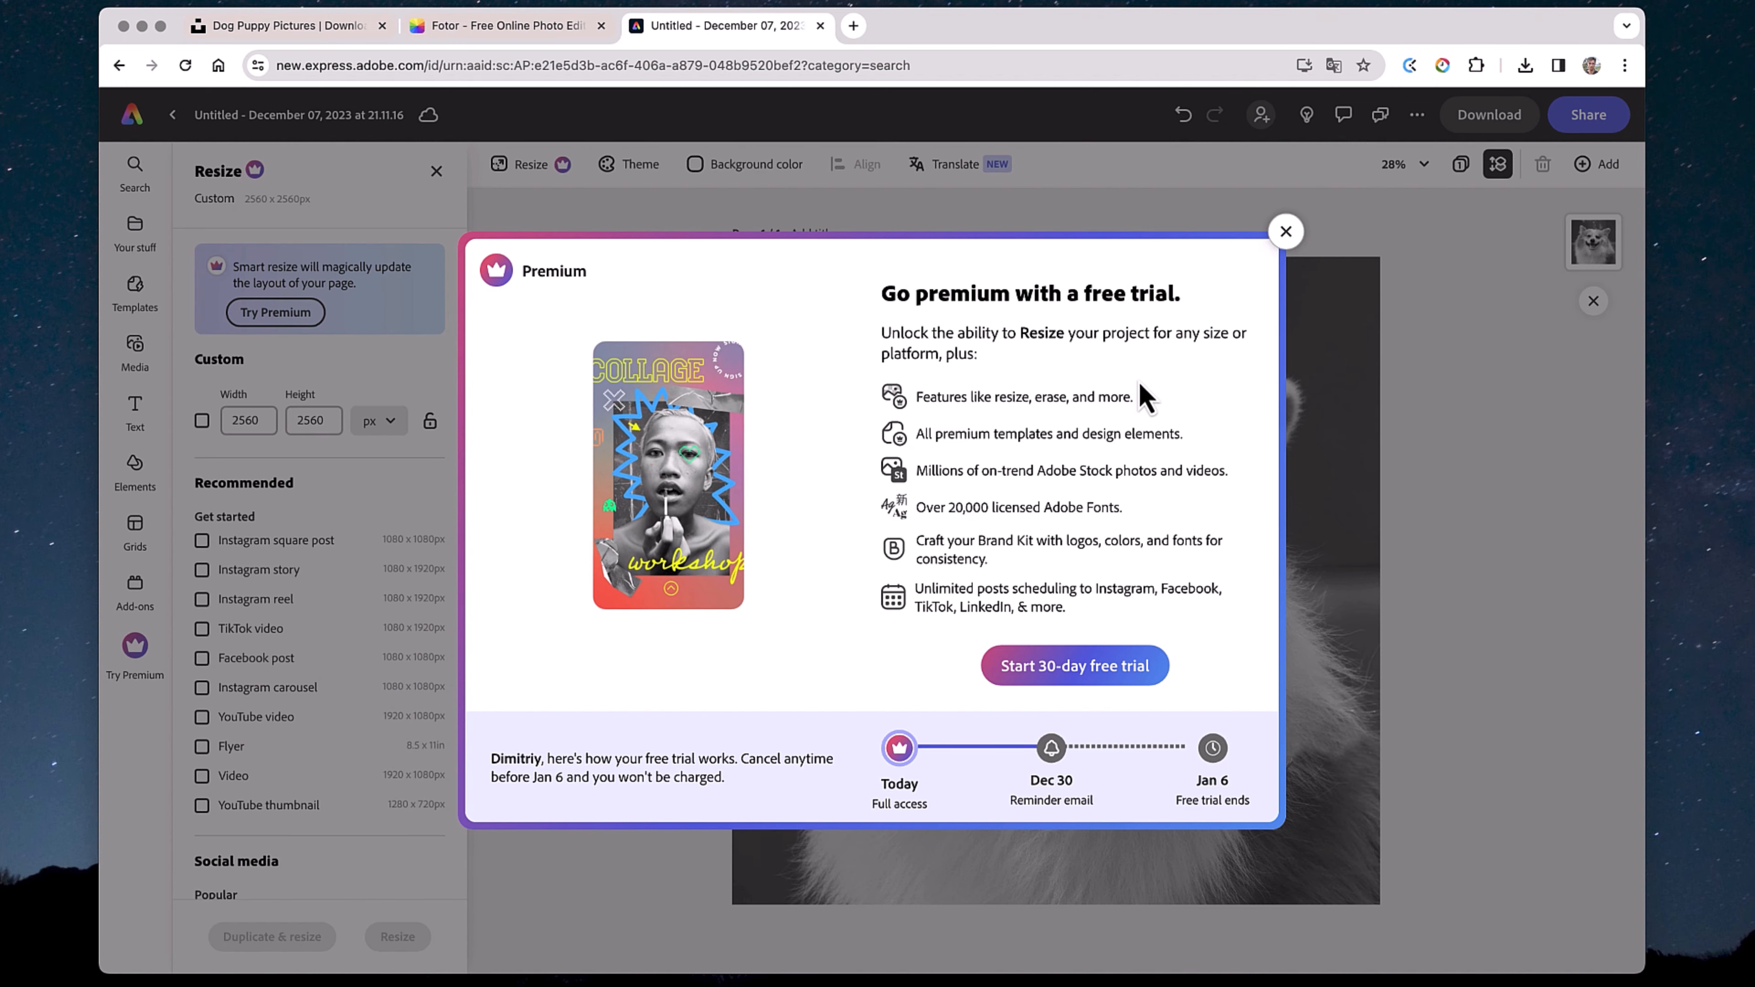
click(1286, 232)
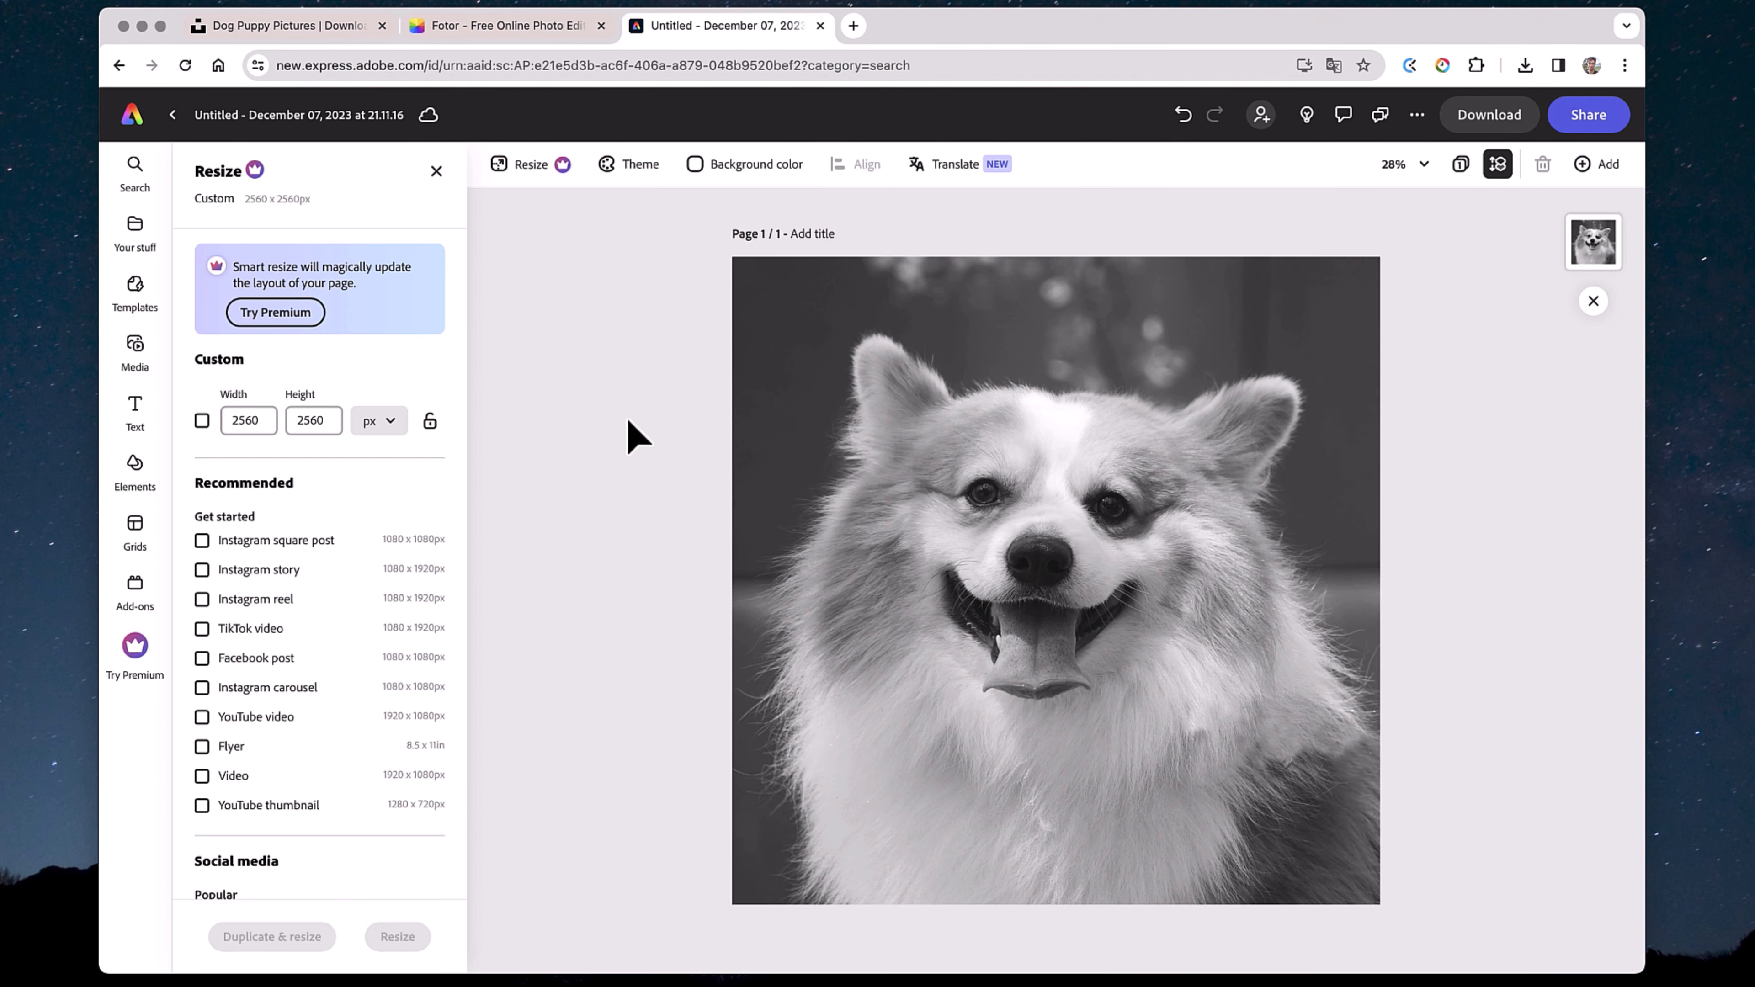
Step: Download the black-and-white corgi page in JPG format
click(1470, 116)
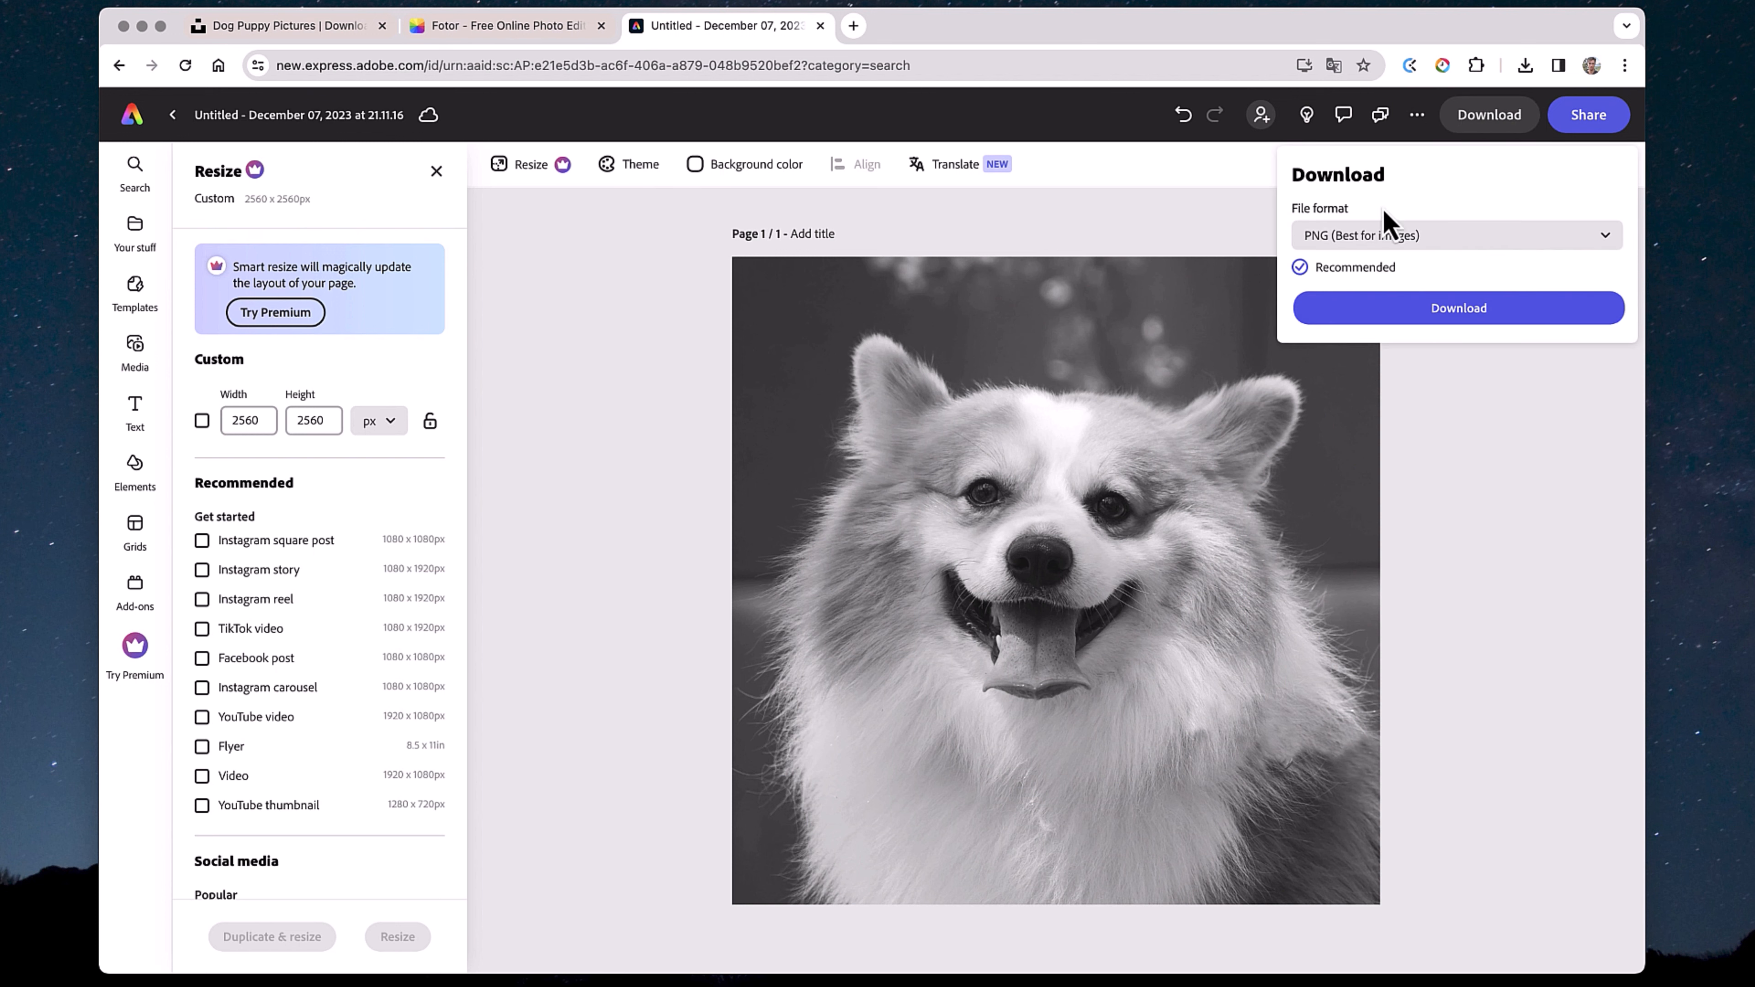
click(1372, 236)
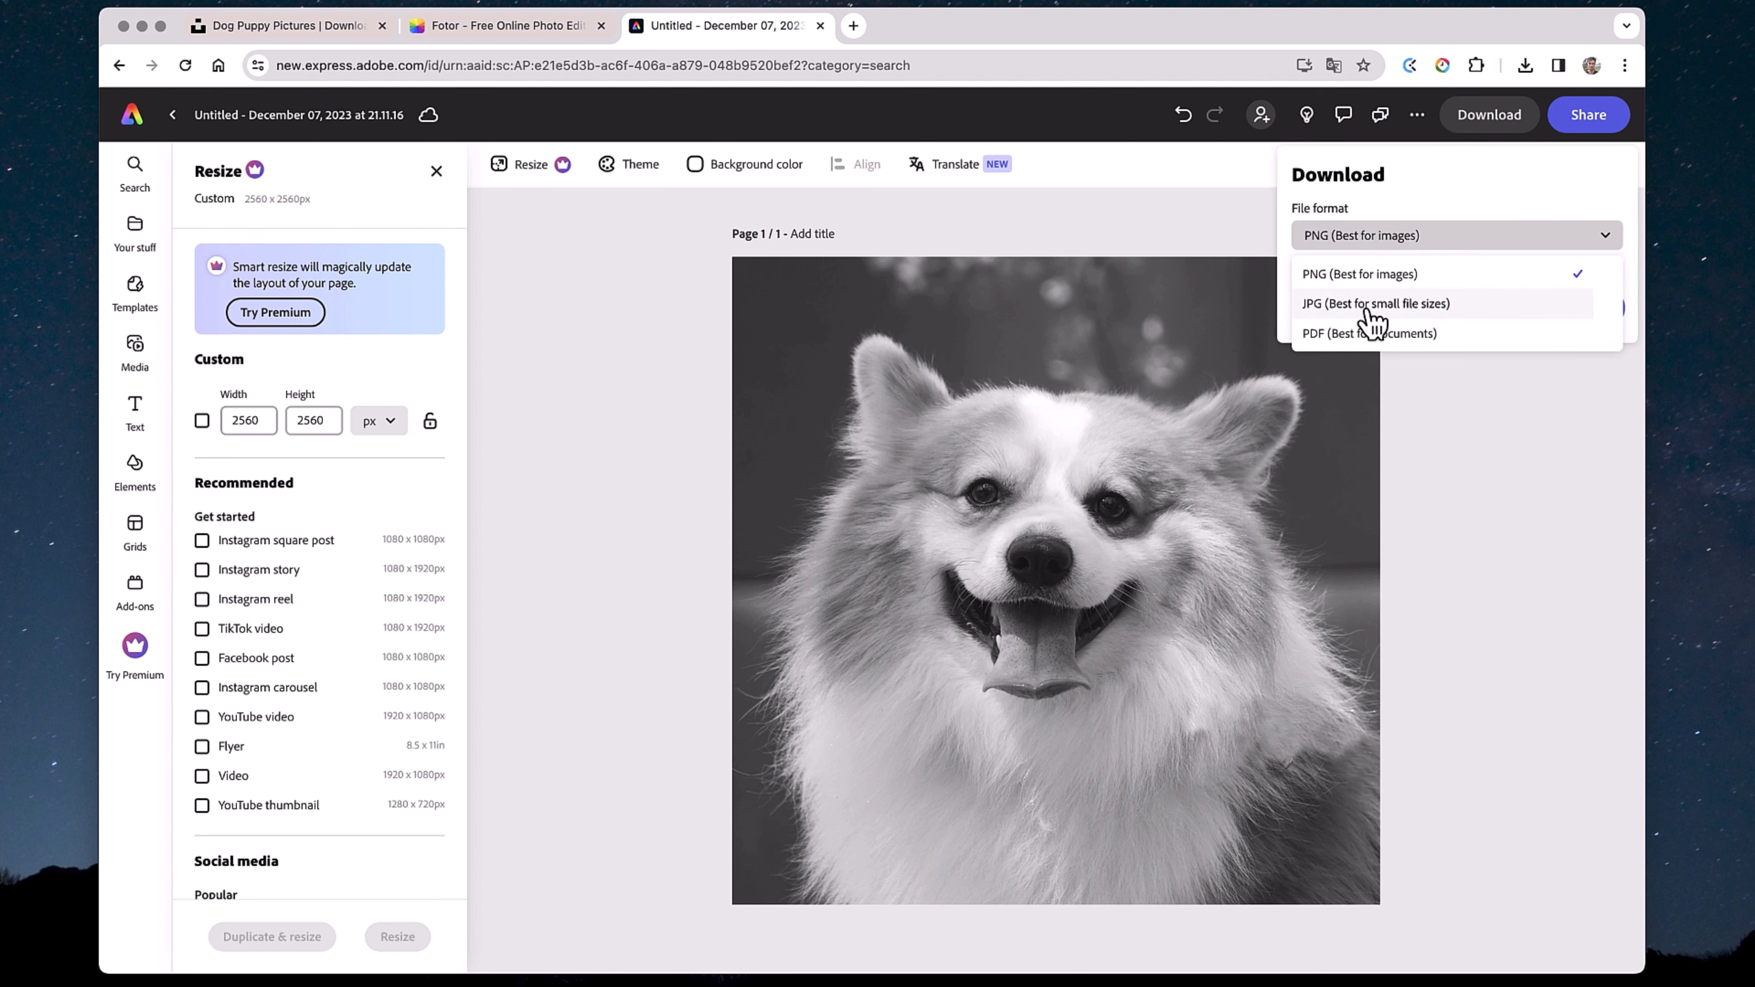
click(1413, 311)
click(1444, 288)
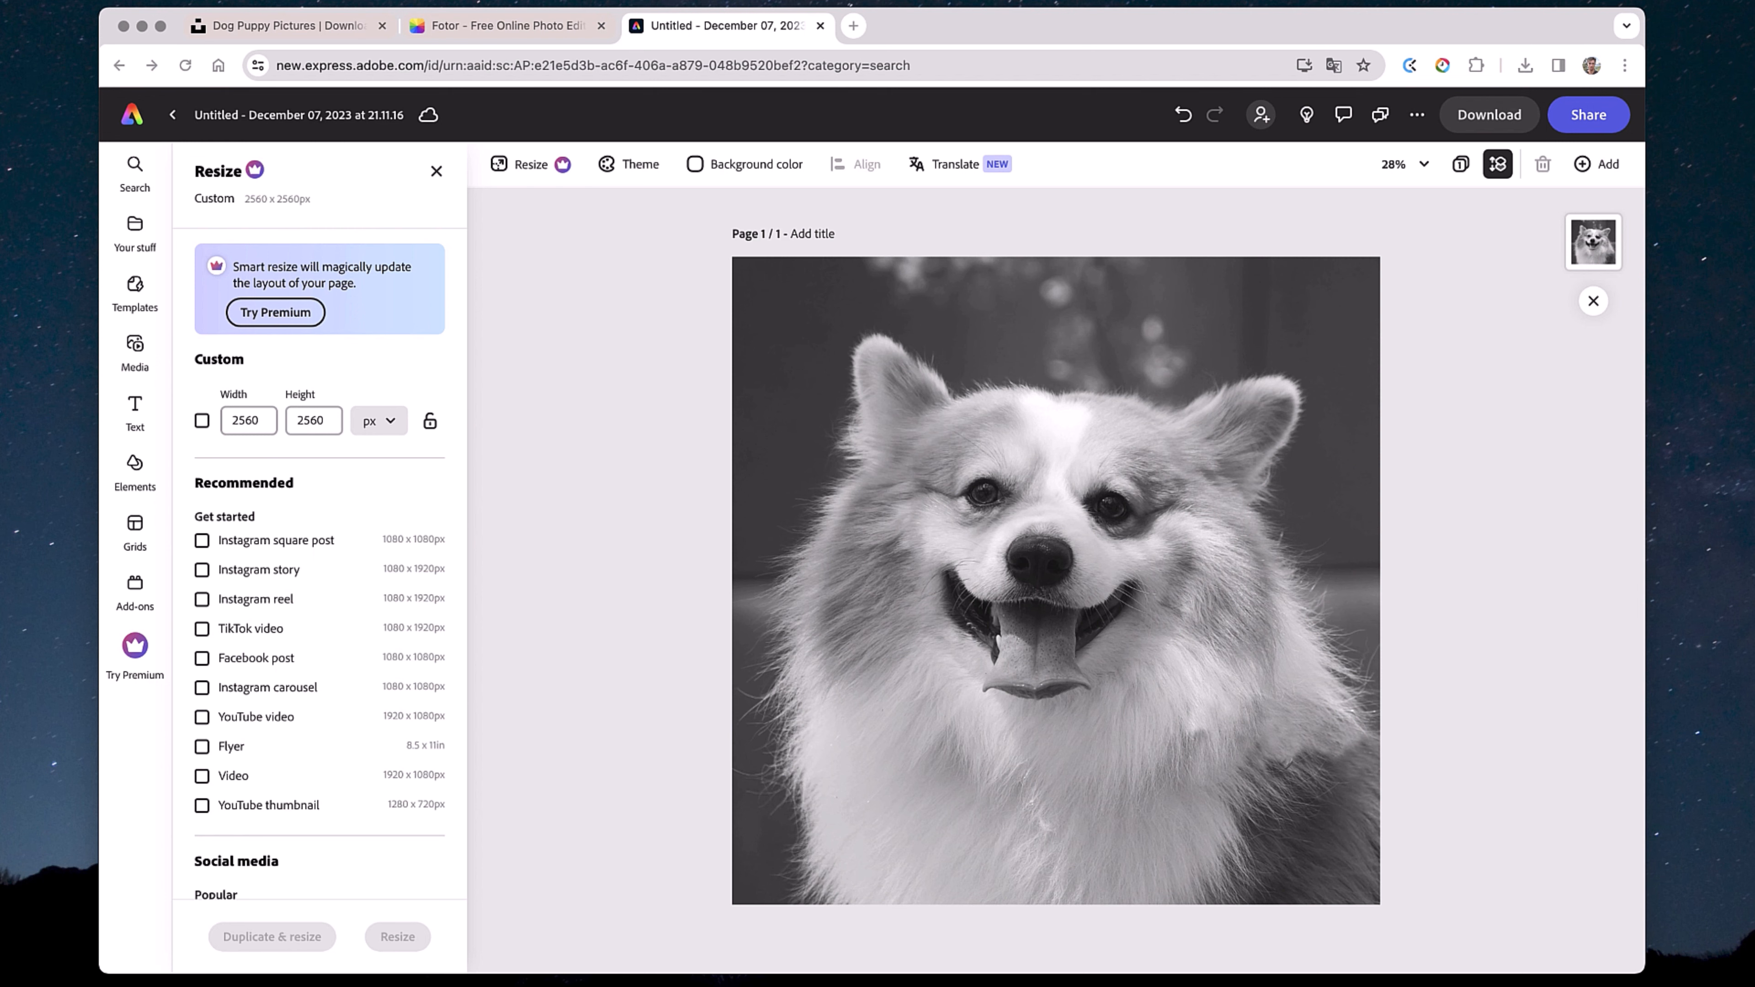
Step: Switch to Photopea at photopea.com in a new browser tab and open the original corgi photo there
click(853, 27)
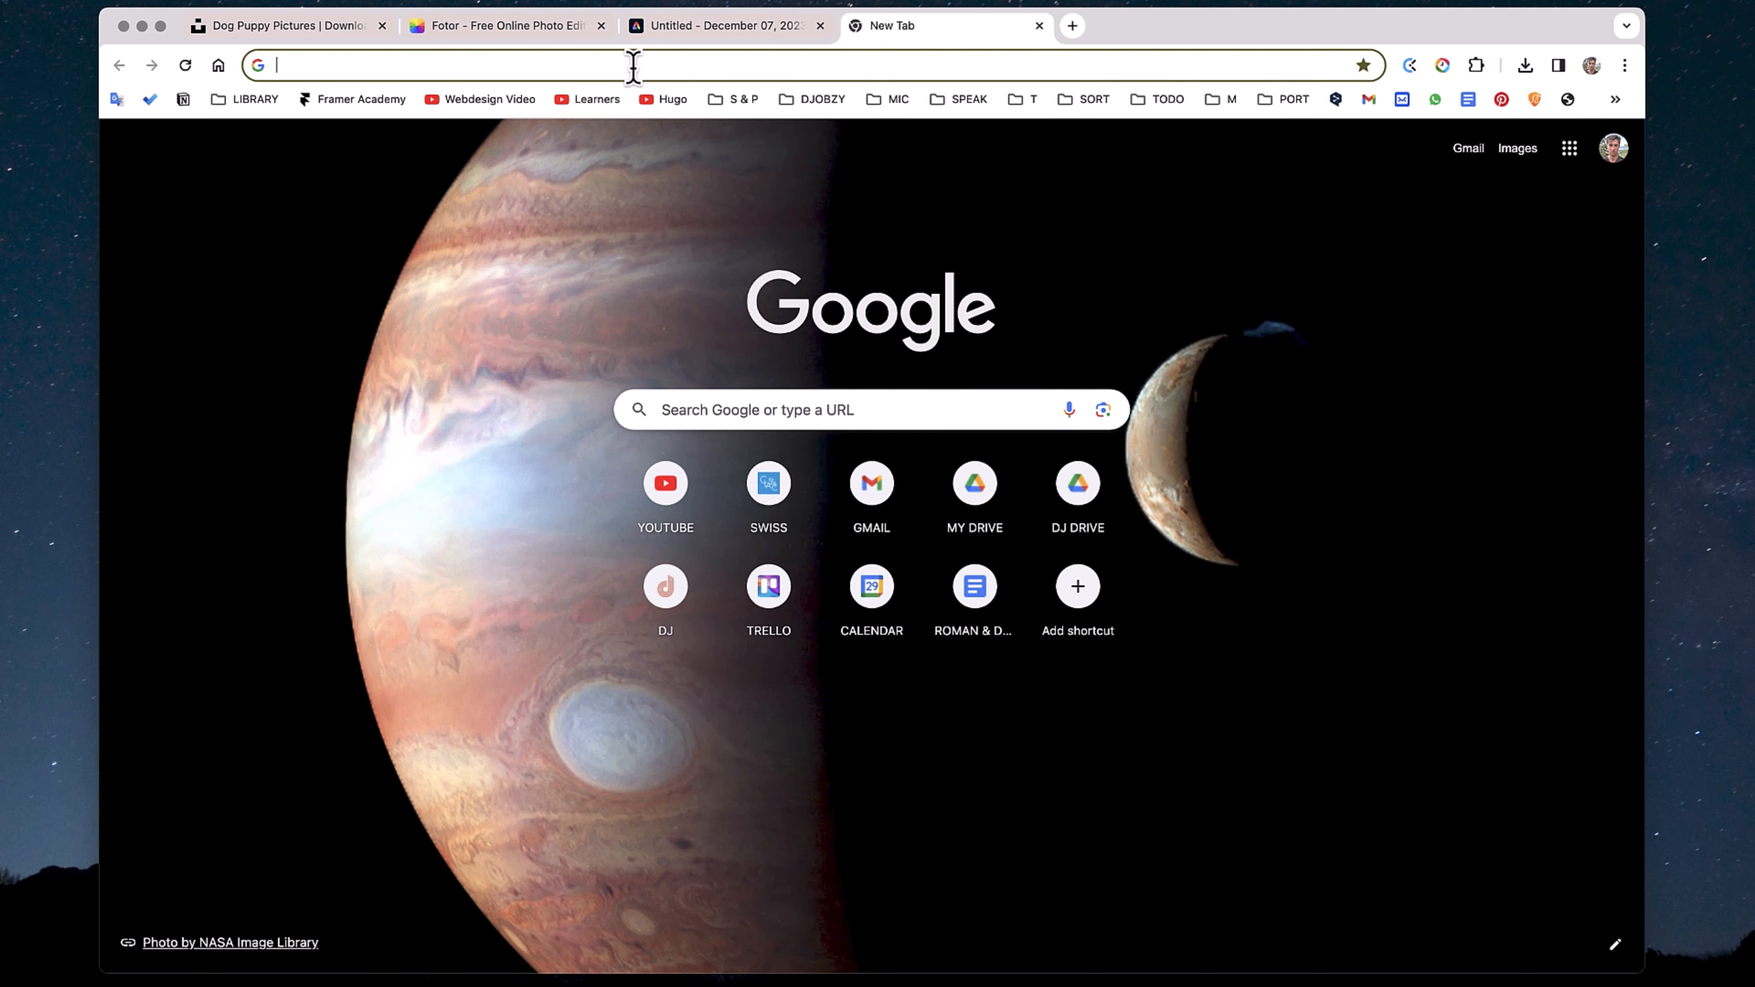
text(photop)
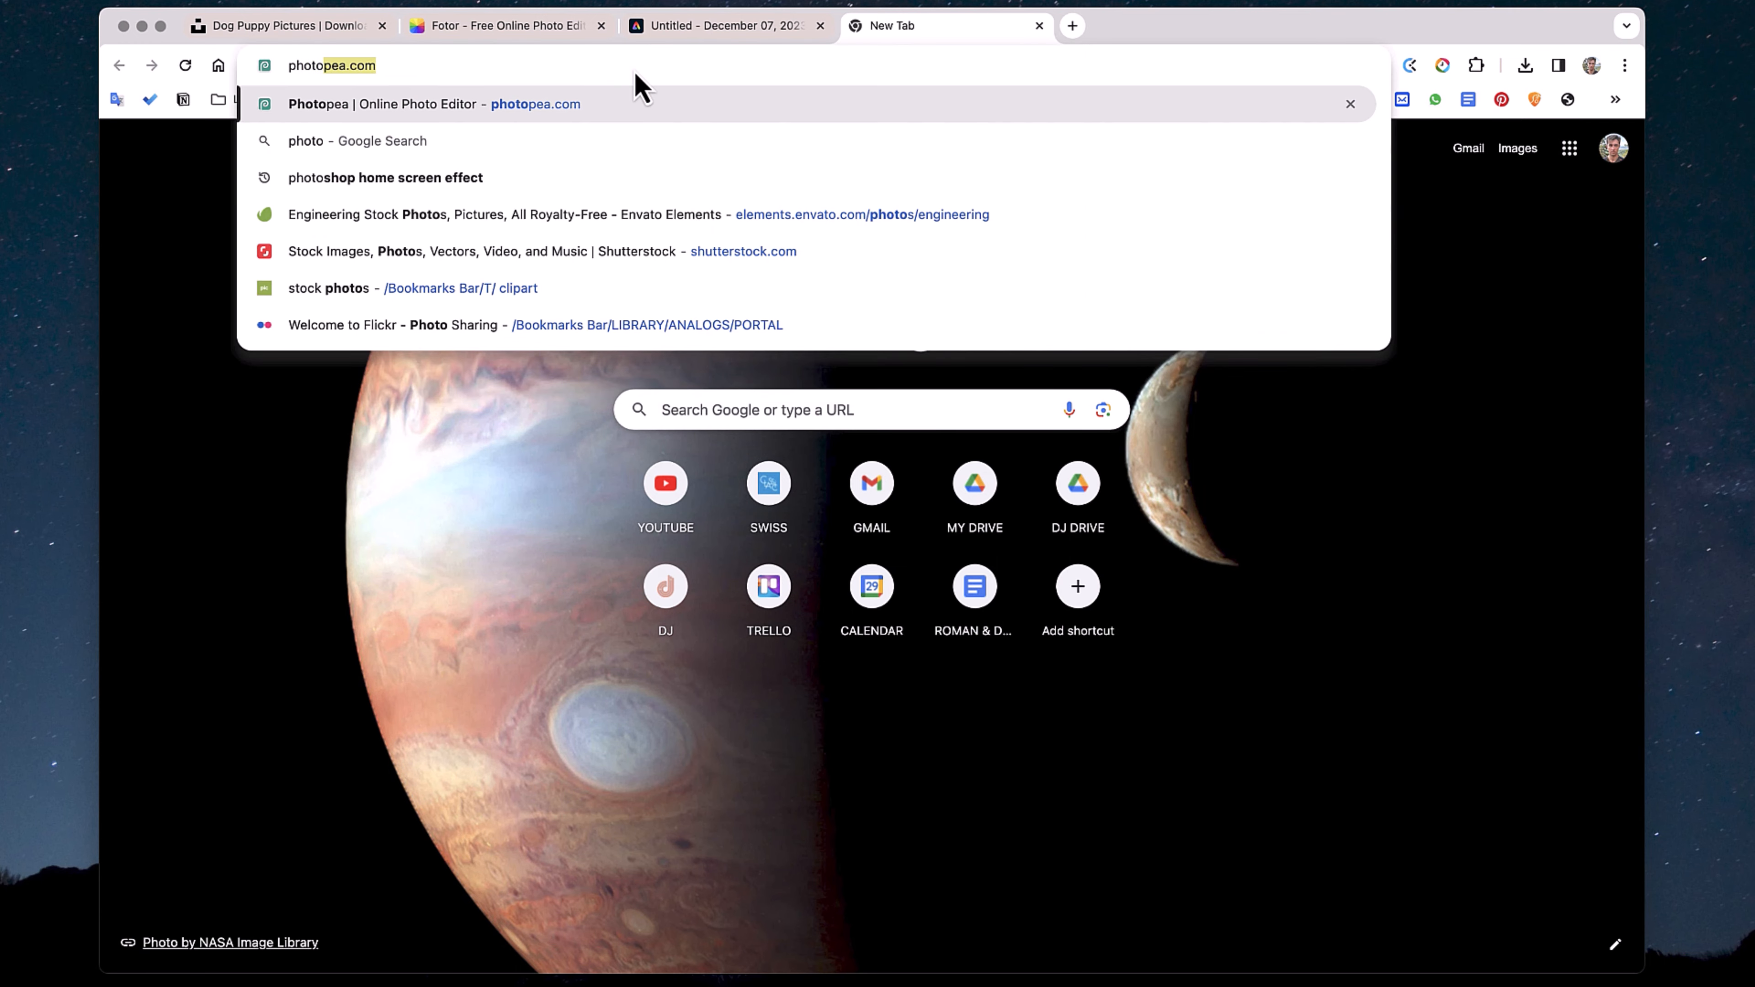
text(ea)
key(Return)
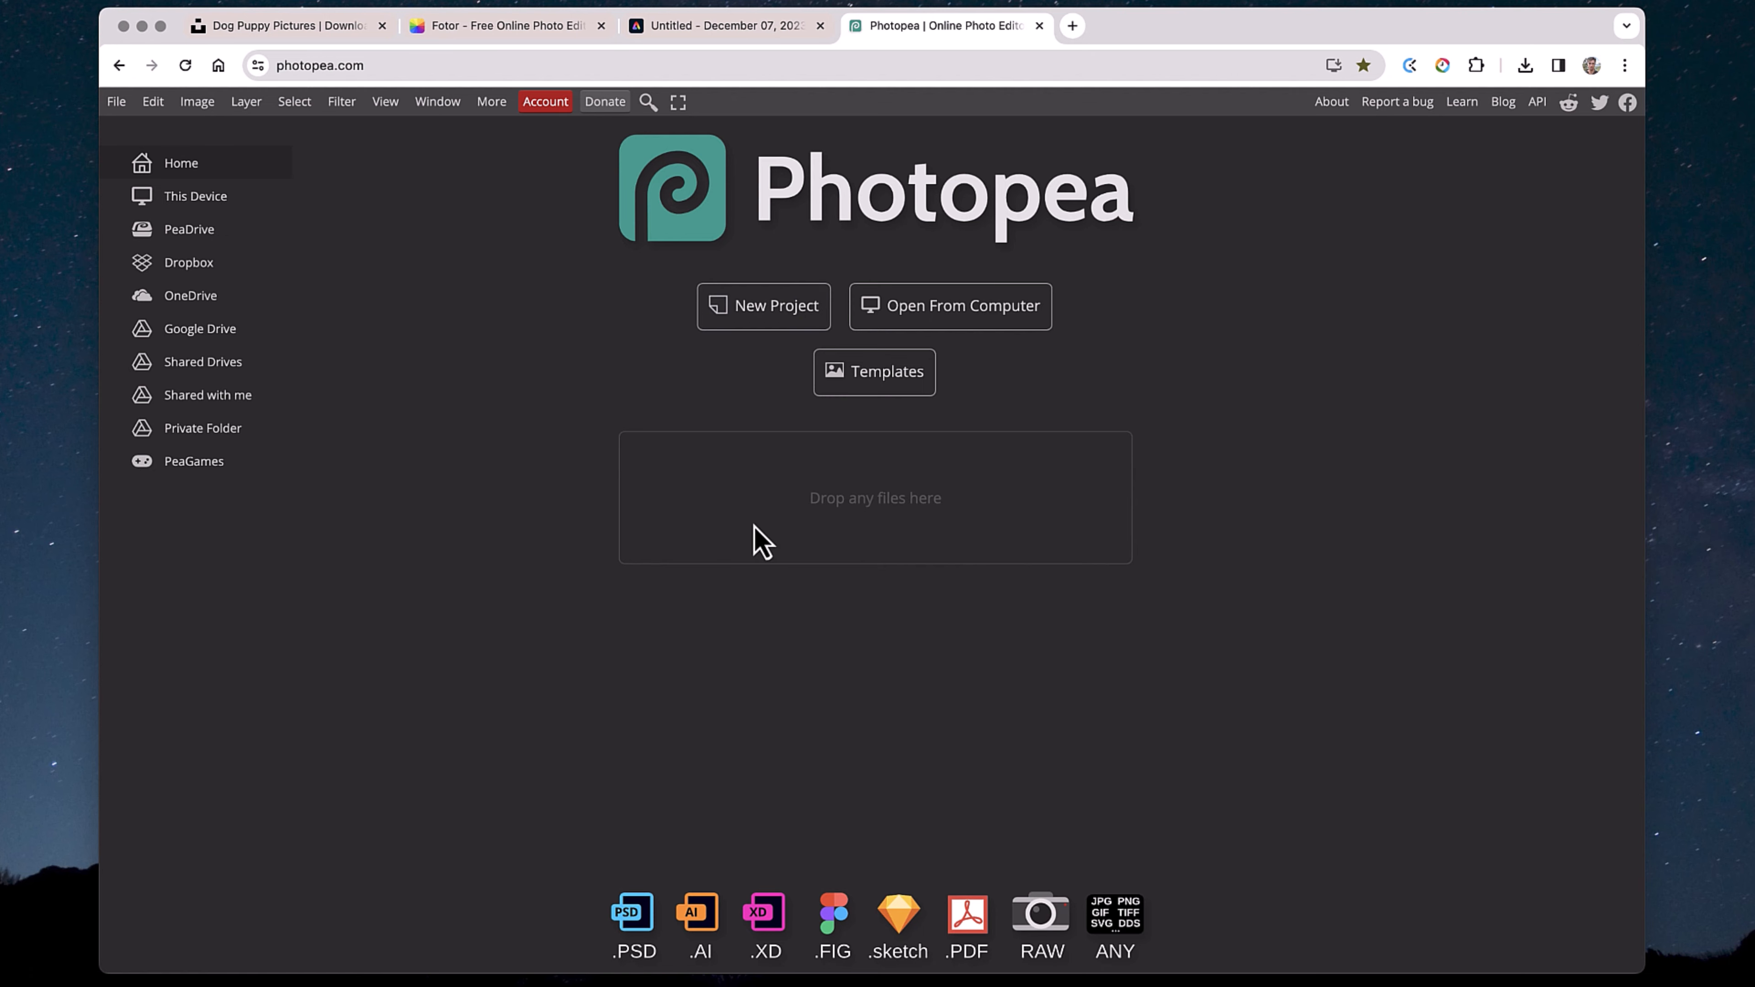
drag(1686, 228, 851, 489)
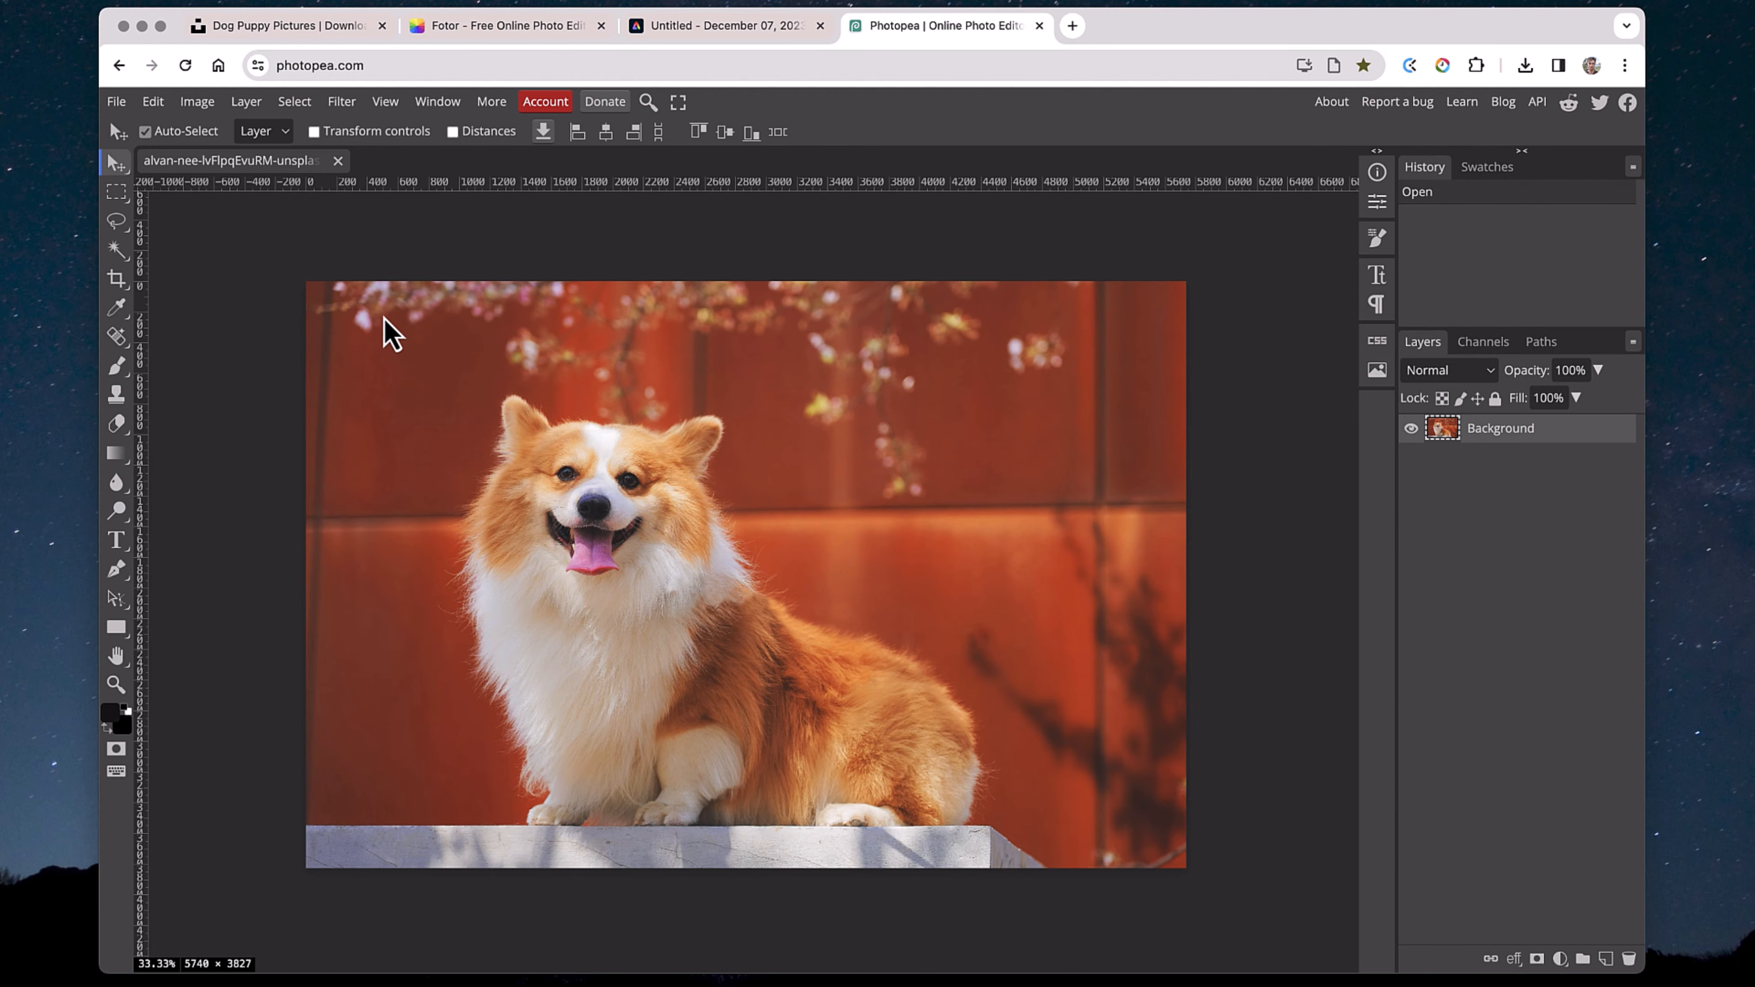
Step: Crop the photo at a fixed 1:1 ratio to the corgi's head and chest, about 2160 px square
click(118, 280)
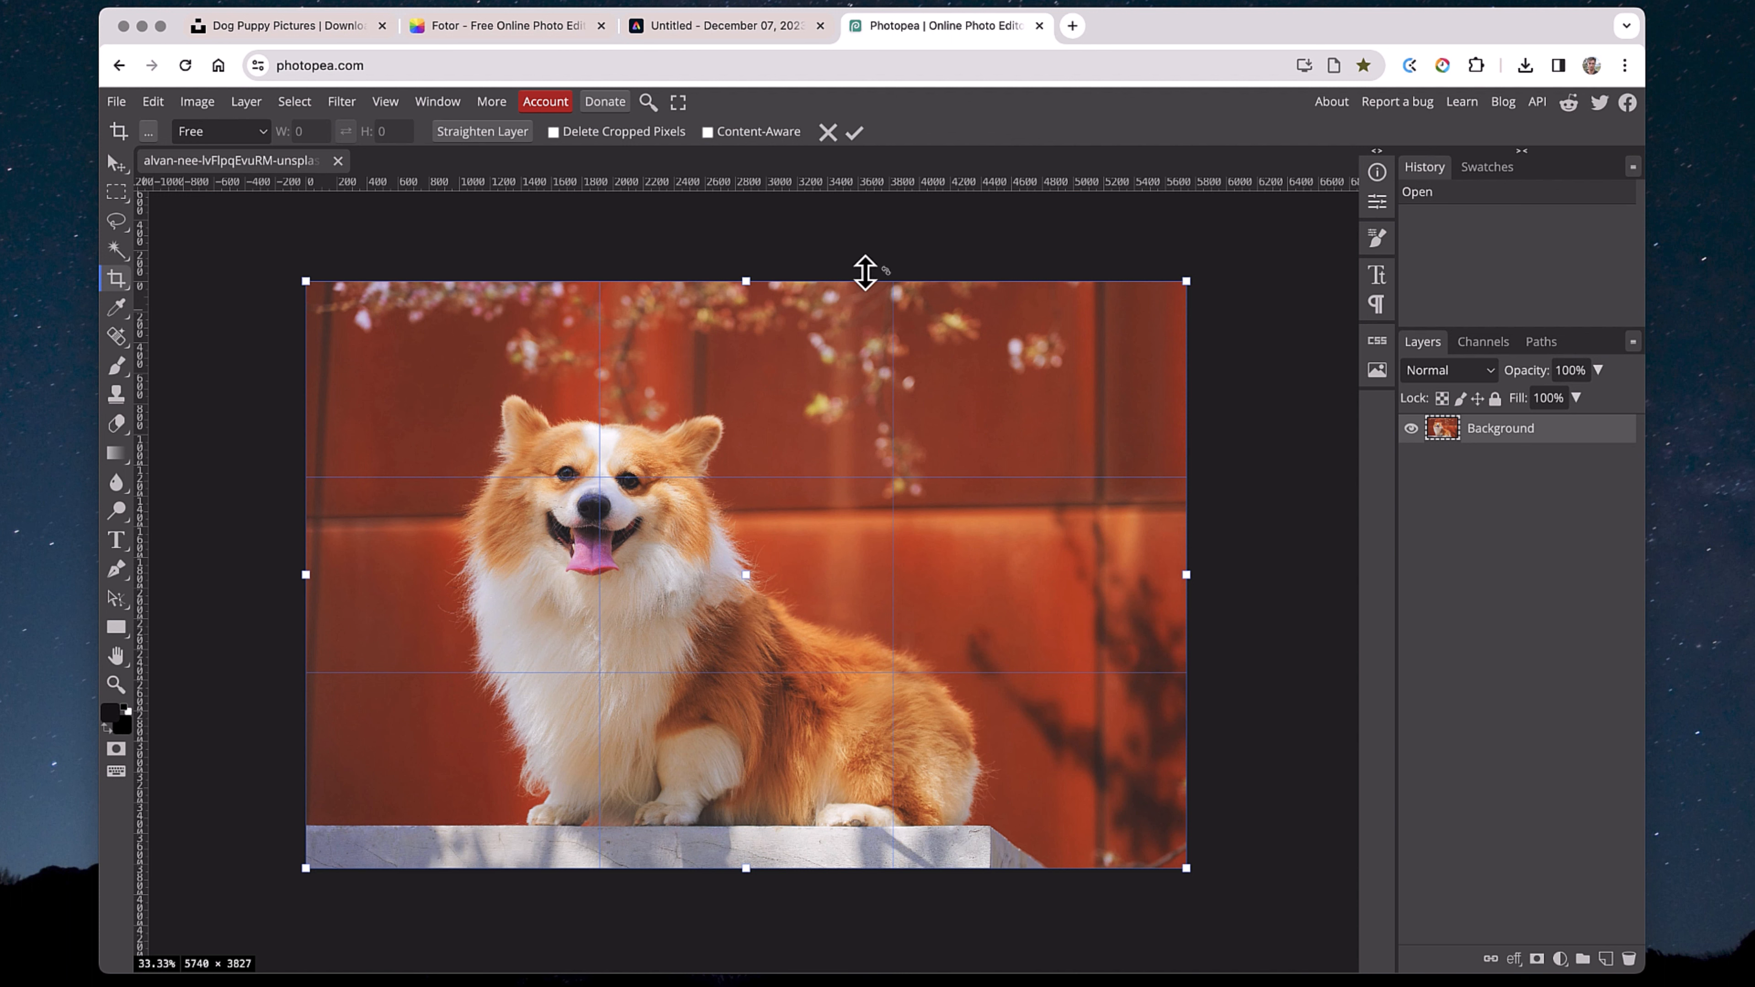
click(254, 134)
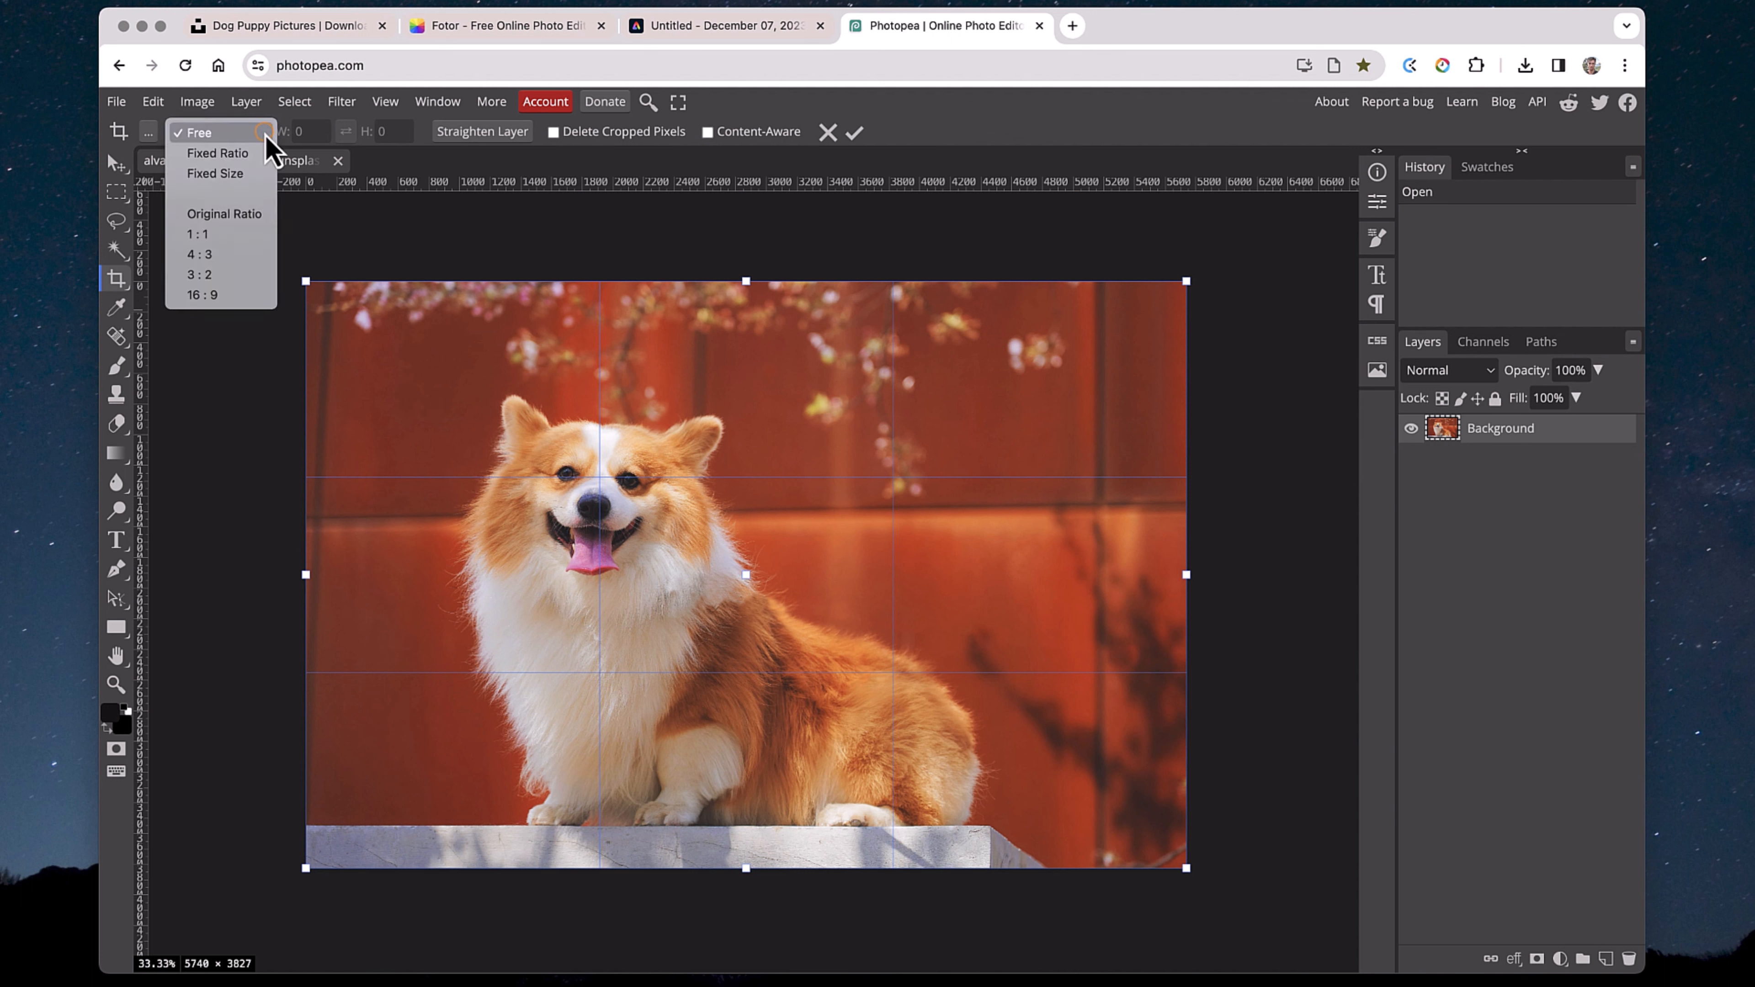
click(221, 237)
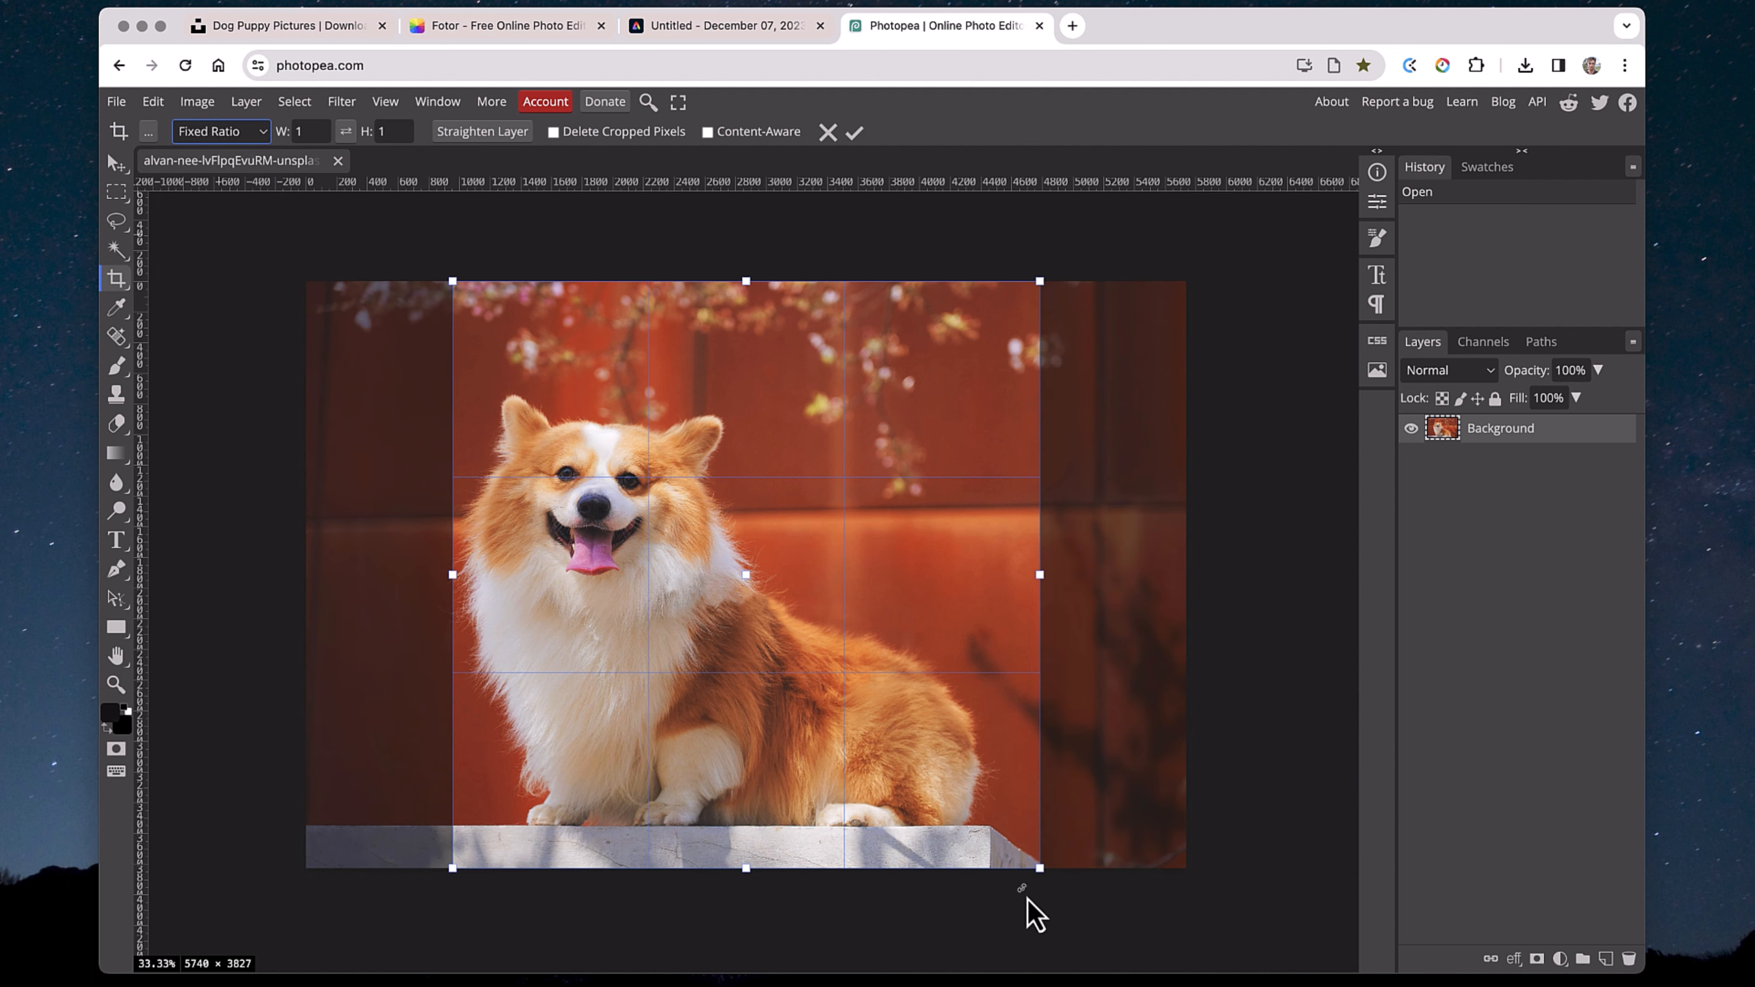
drag(1039, 867, 808, 729)
drag(667, 432, 639, 473)
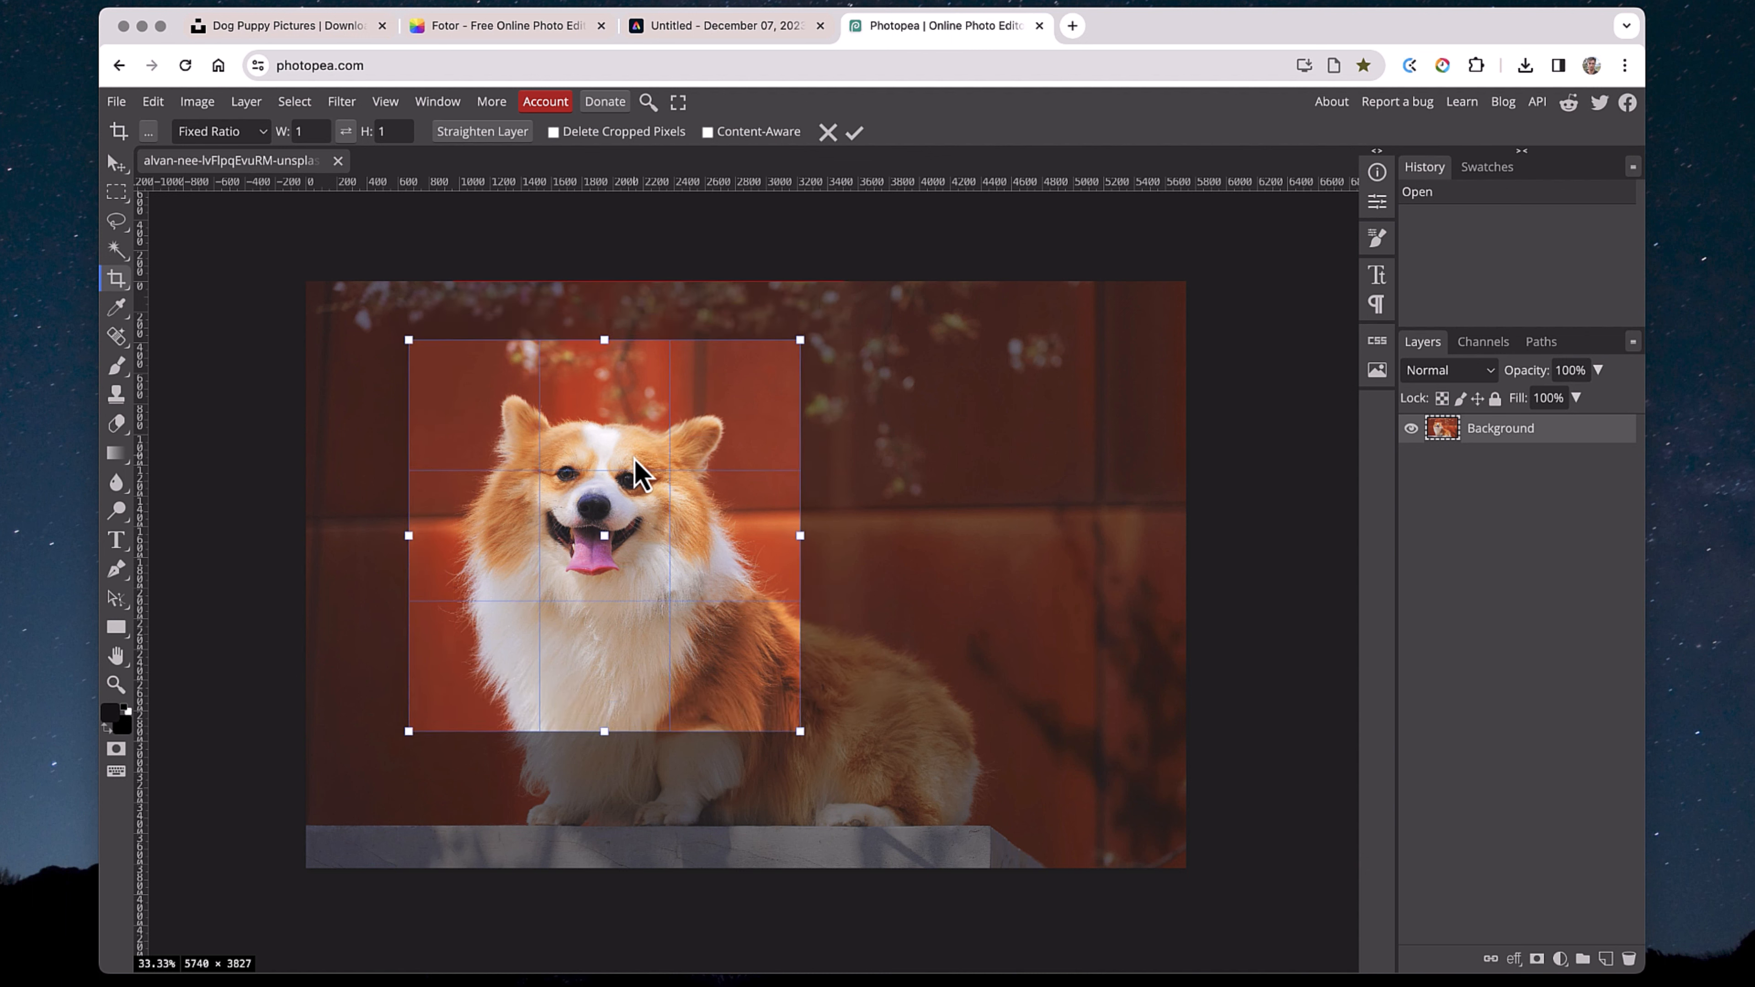
drag(799, 731, 756, 680)
drag(577, 465, 603, 475)
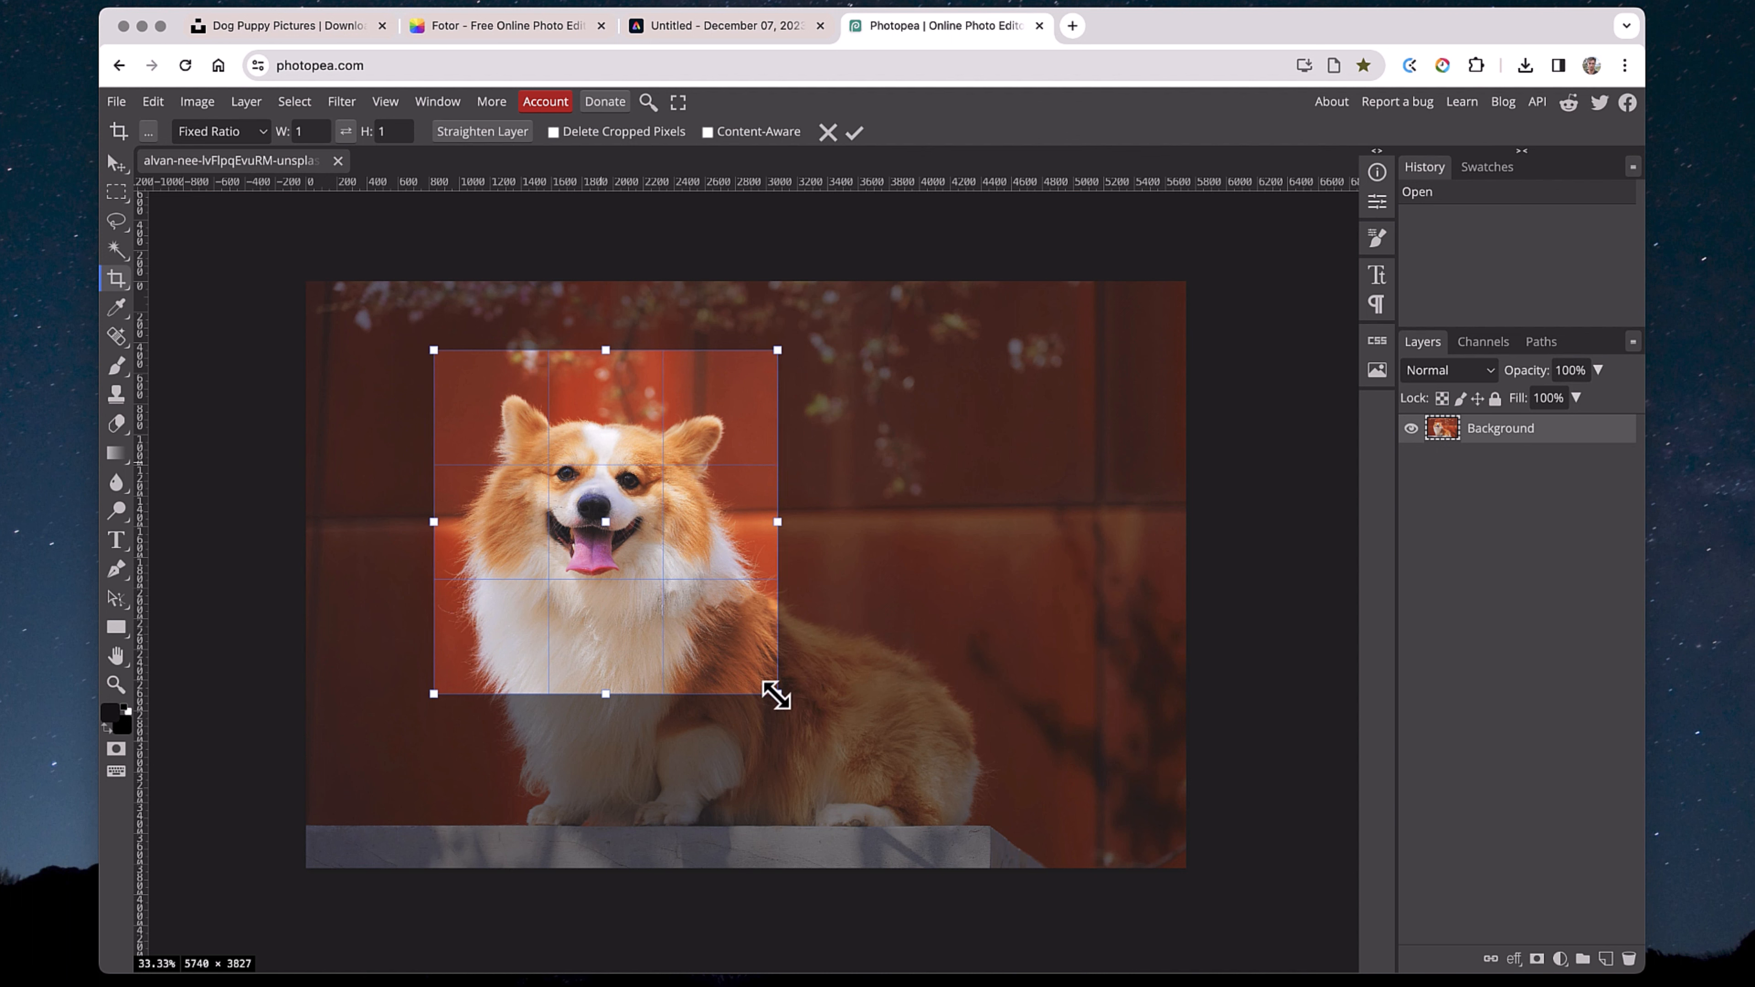
drag(772, 693, 764, 681)
drag(669, 488, 671, 497)
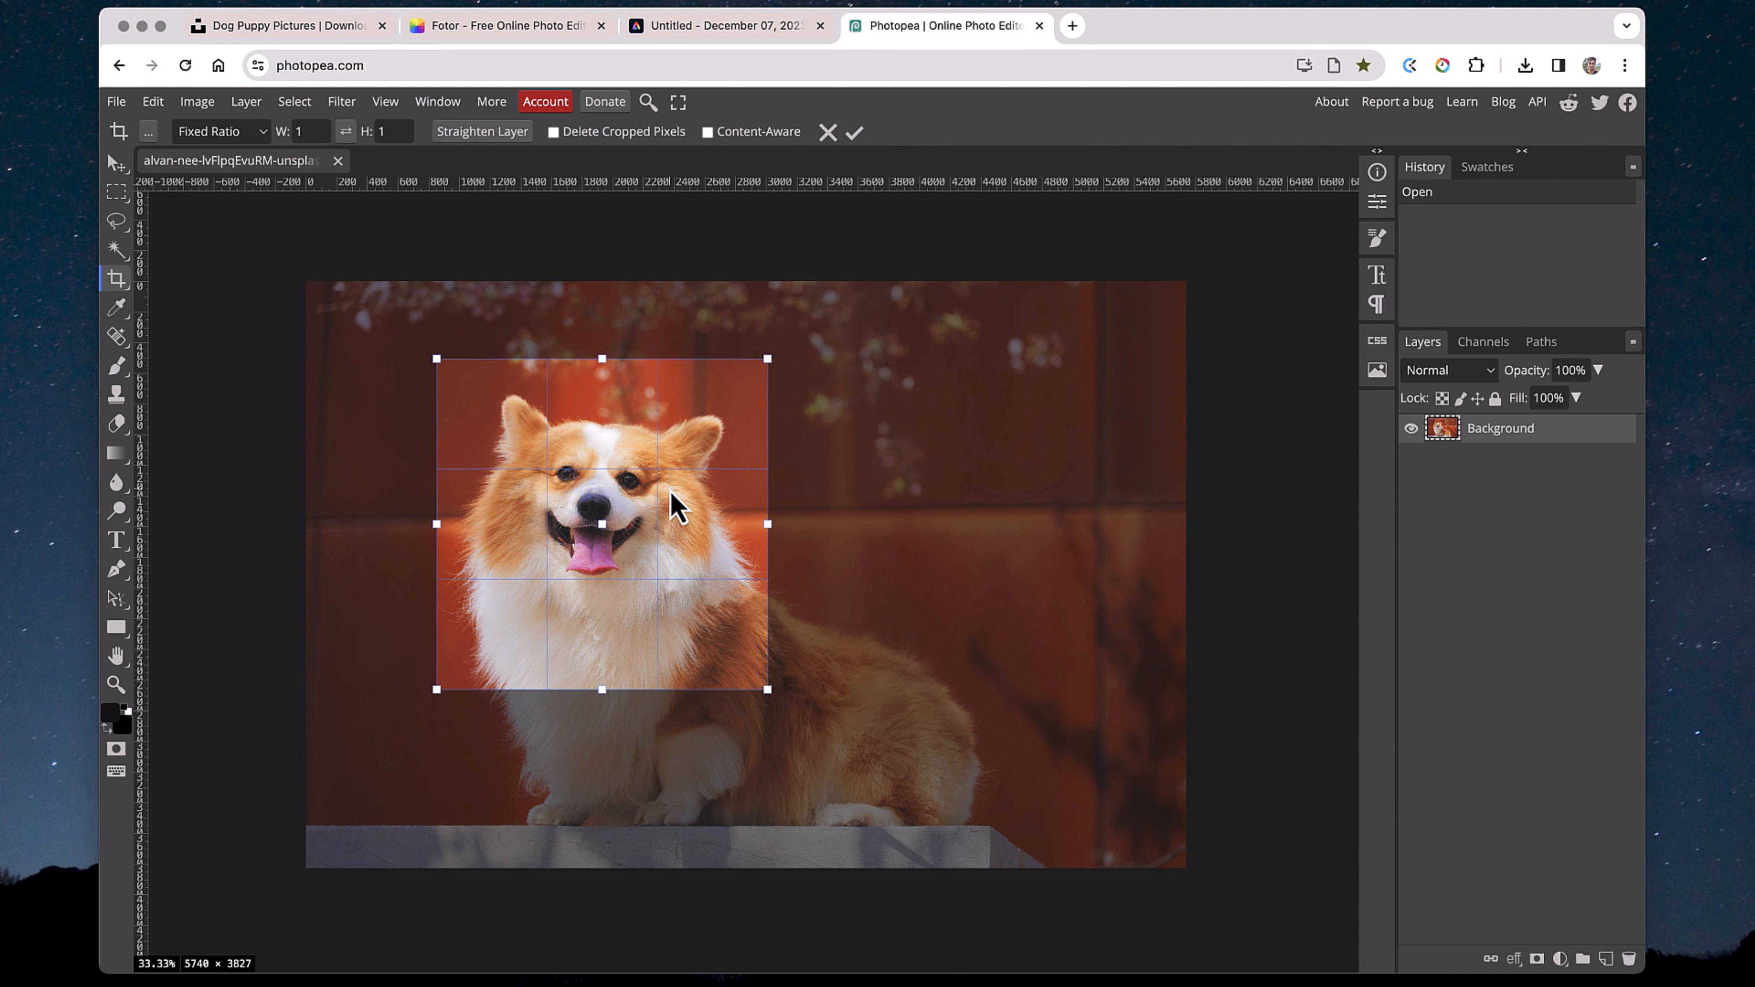
click(855, 132)
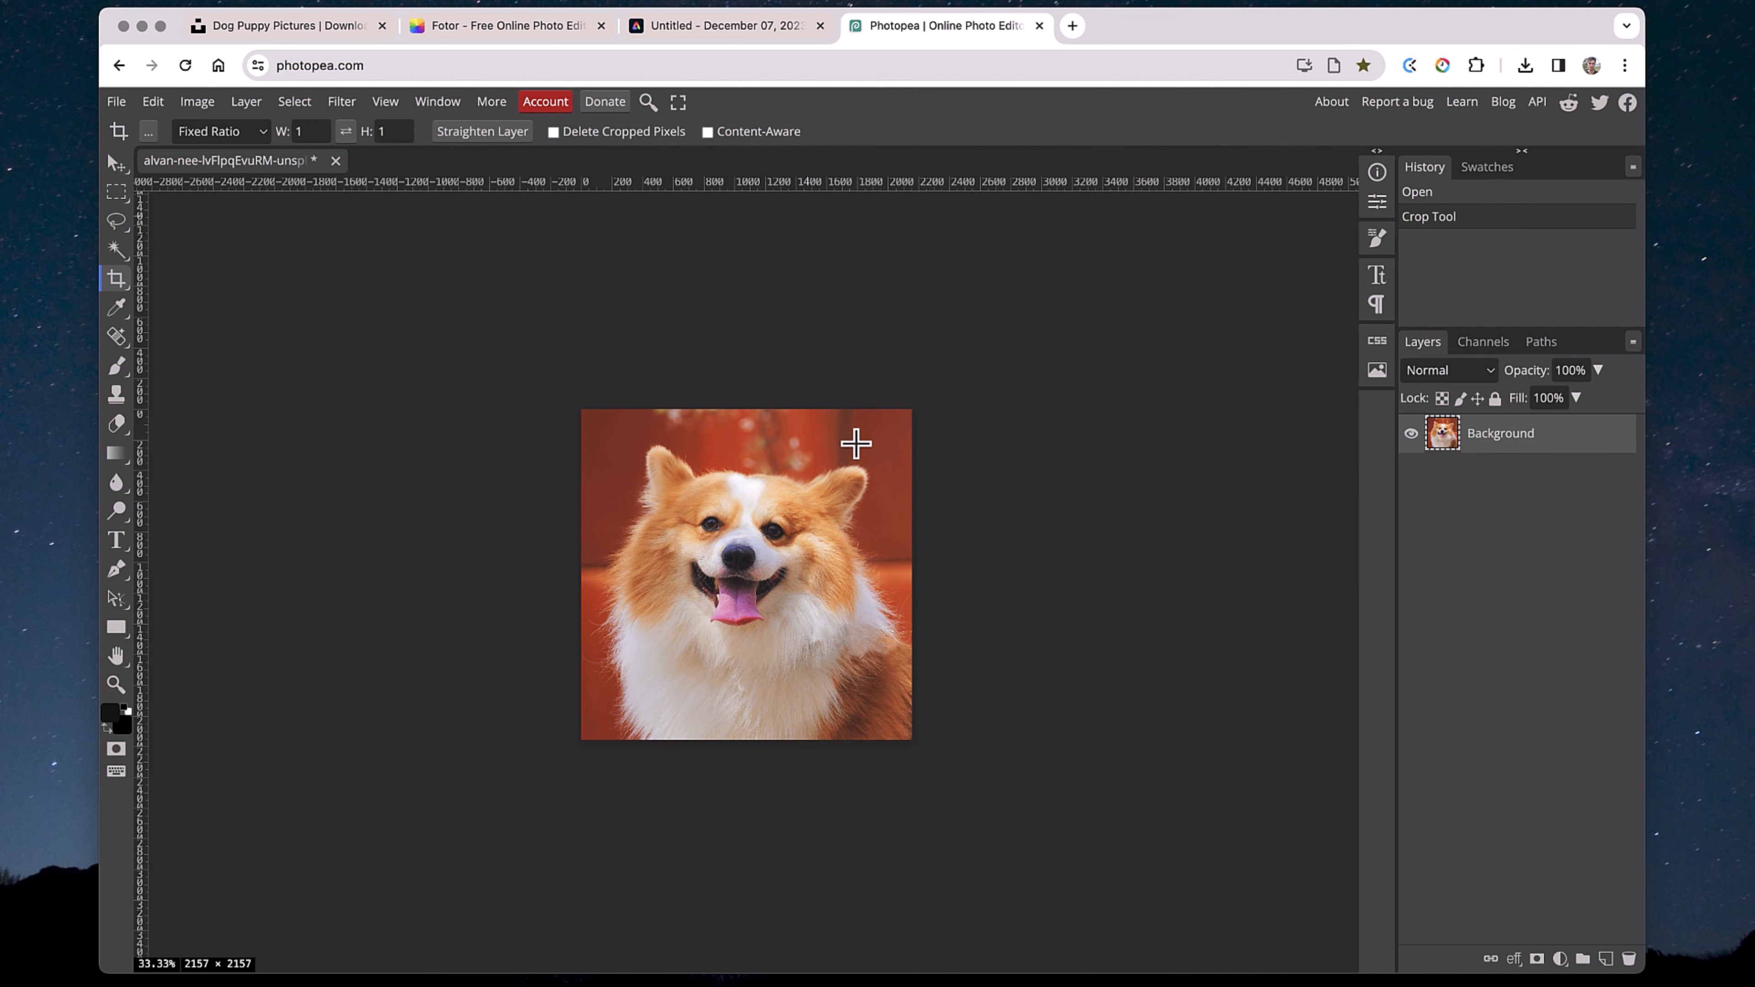
Step: Resize the cropped image to 1000 x 1000 pixels
key(super+equal)
key(super+equal)
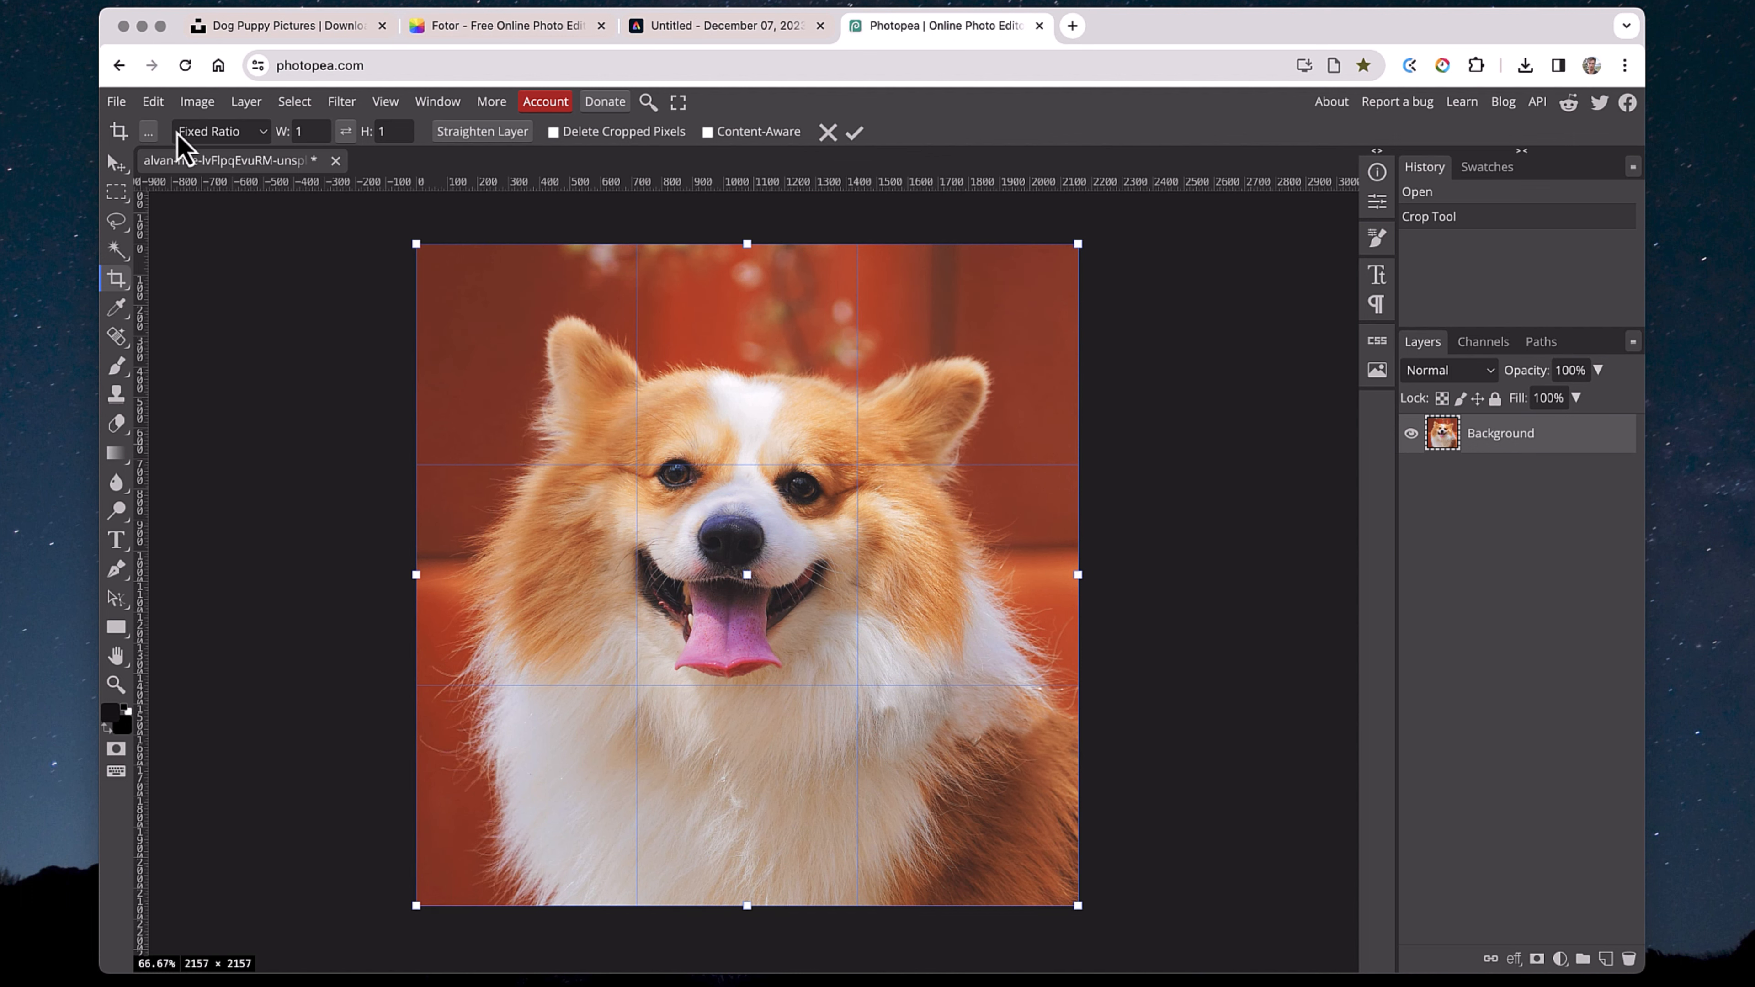
click(203, 108)
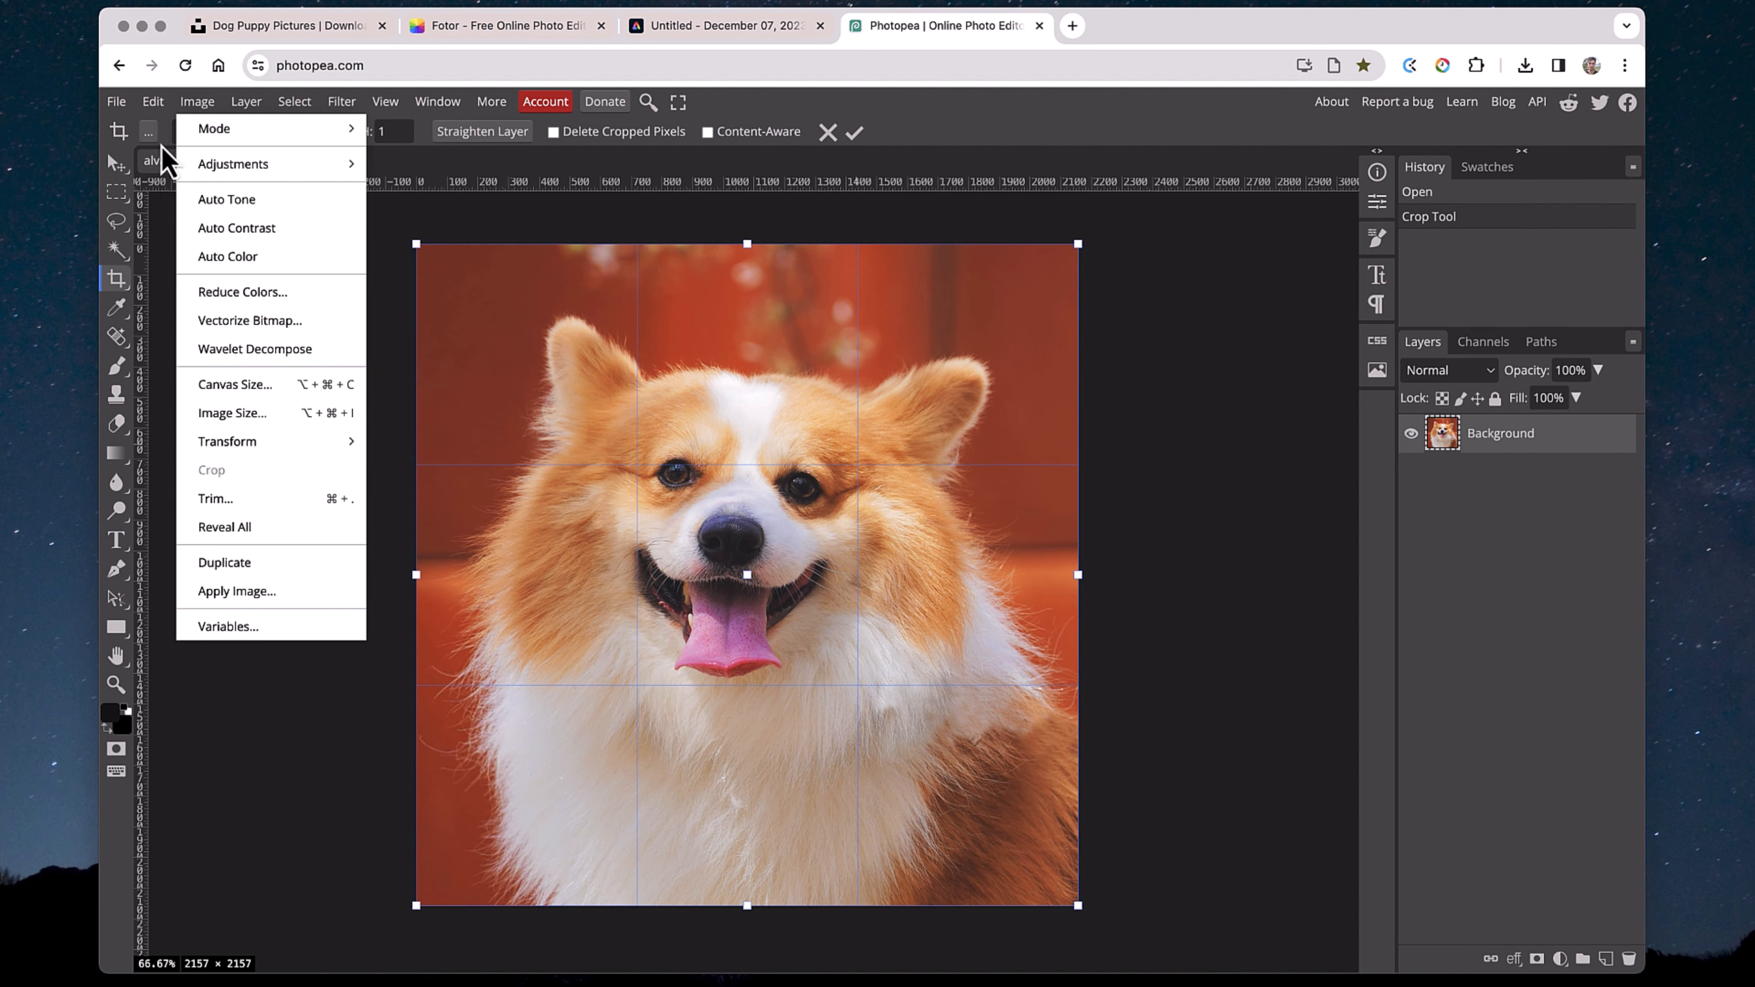
click(235, 414)
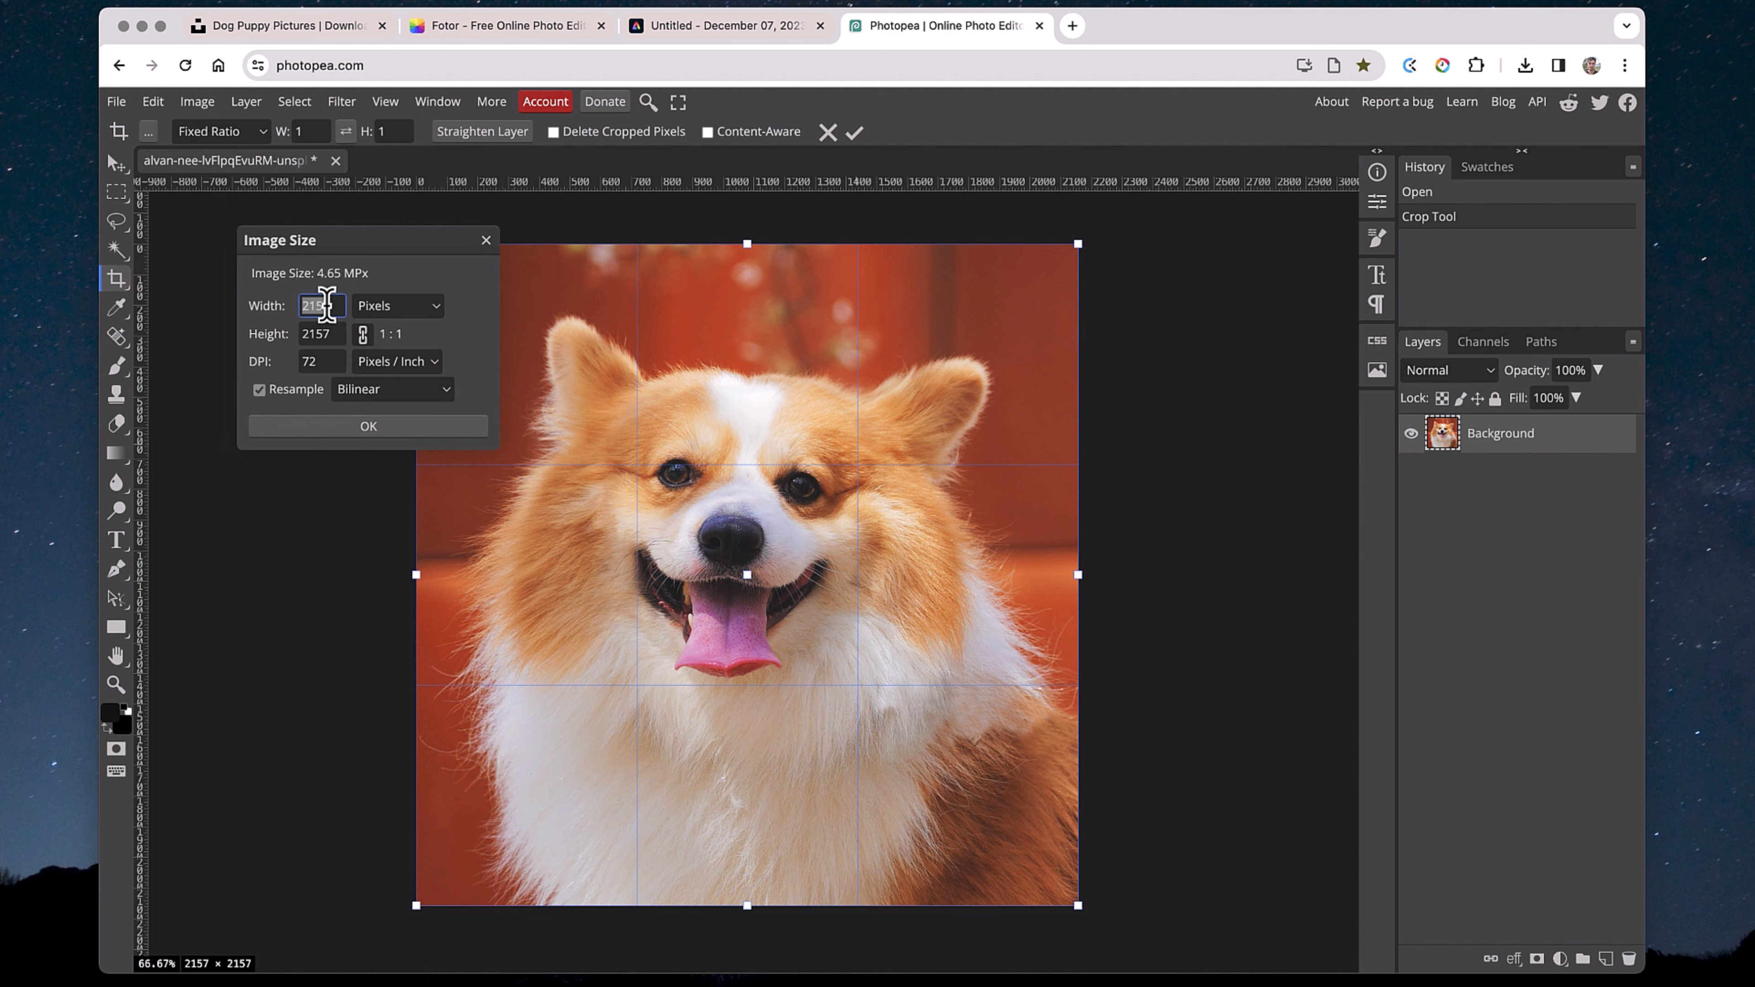
text(1000)
key(Tab)
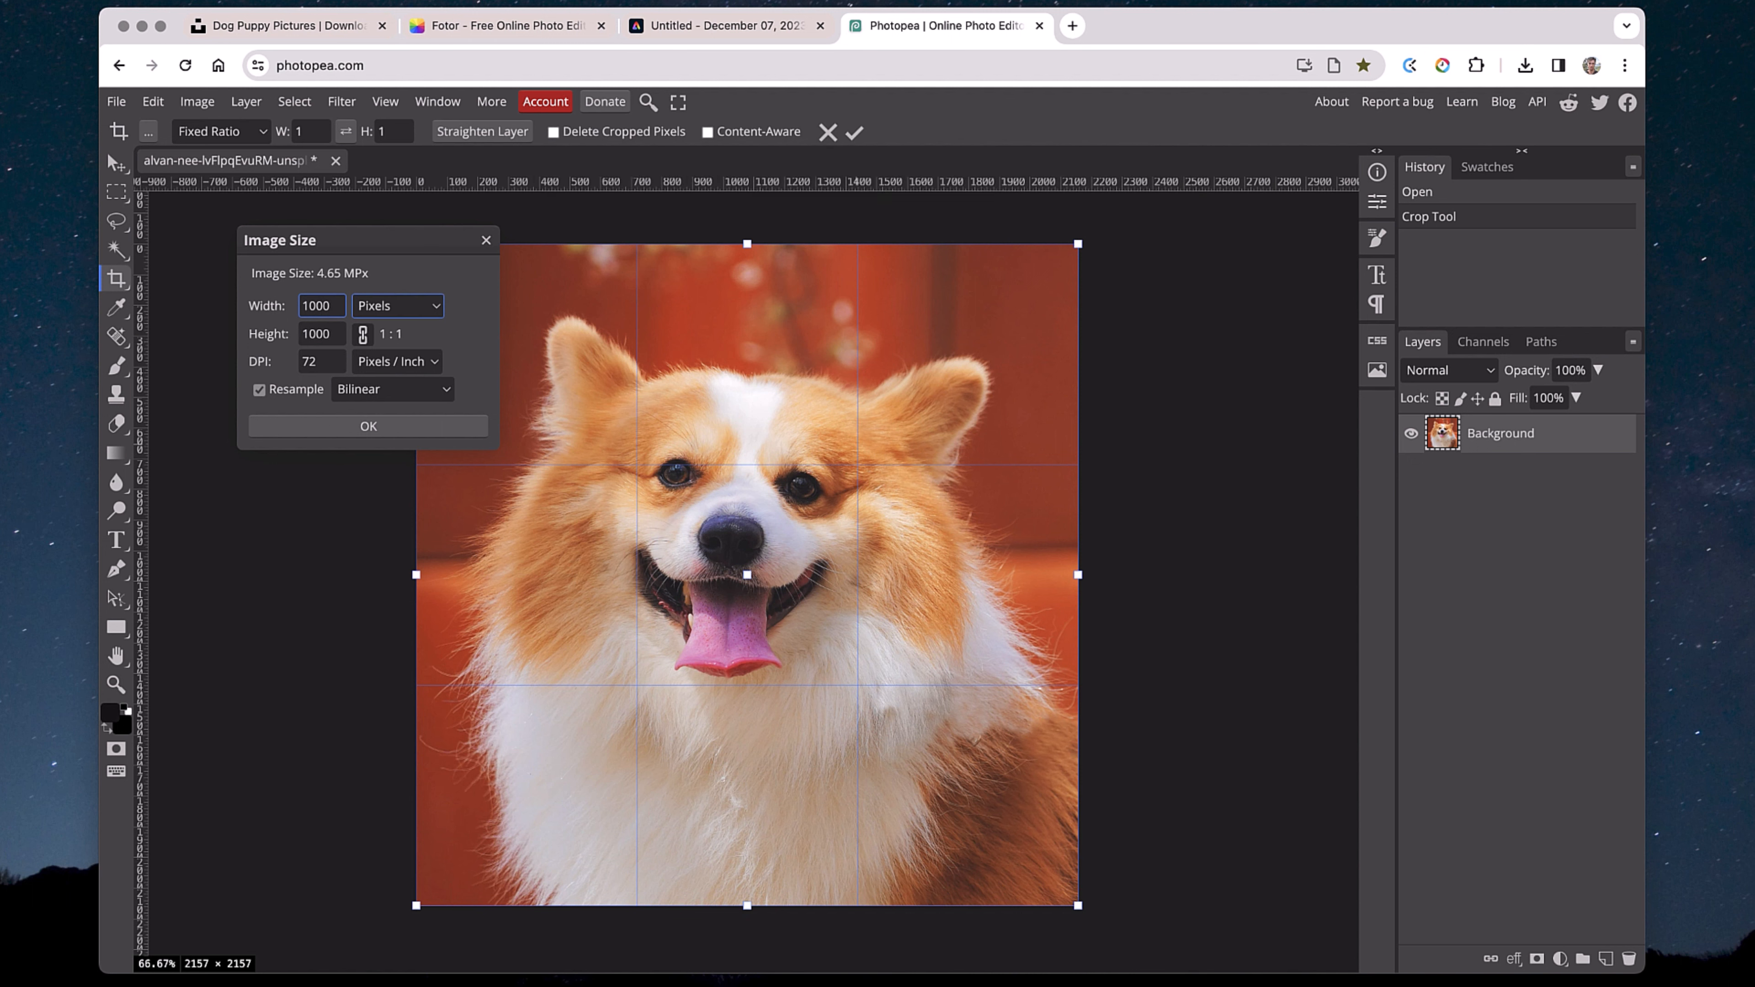
click(420, 430)
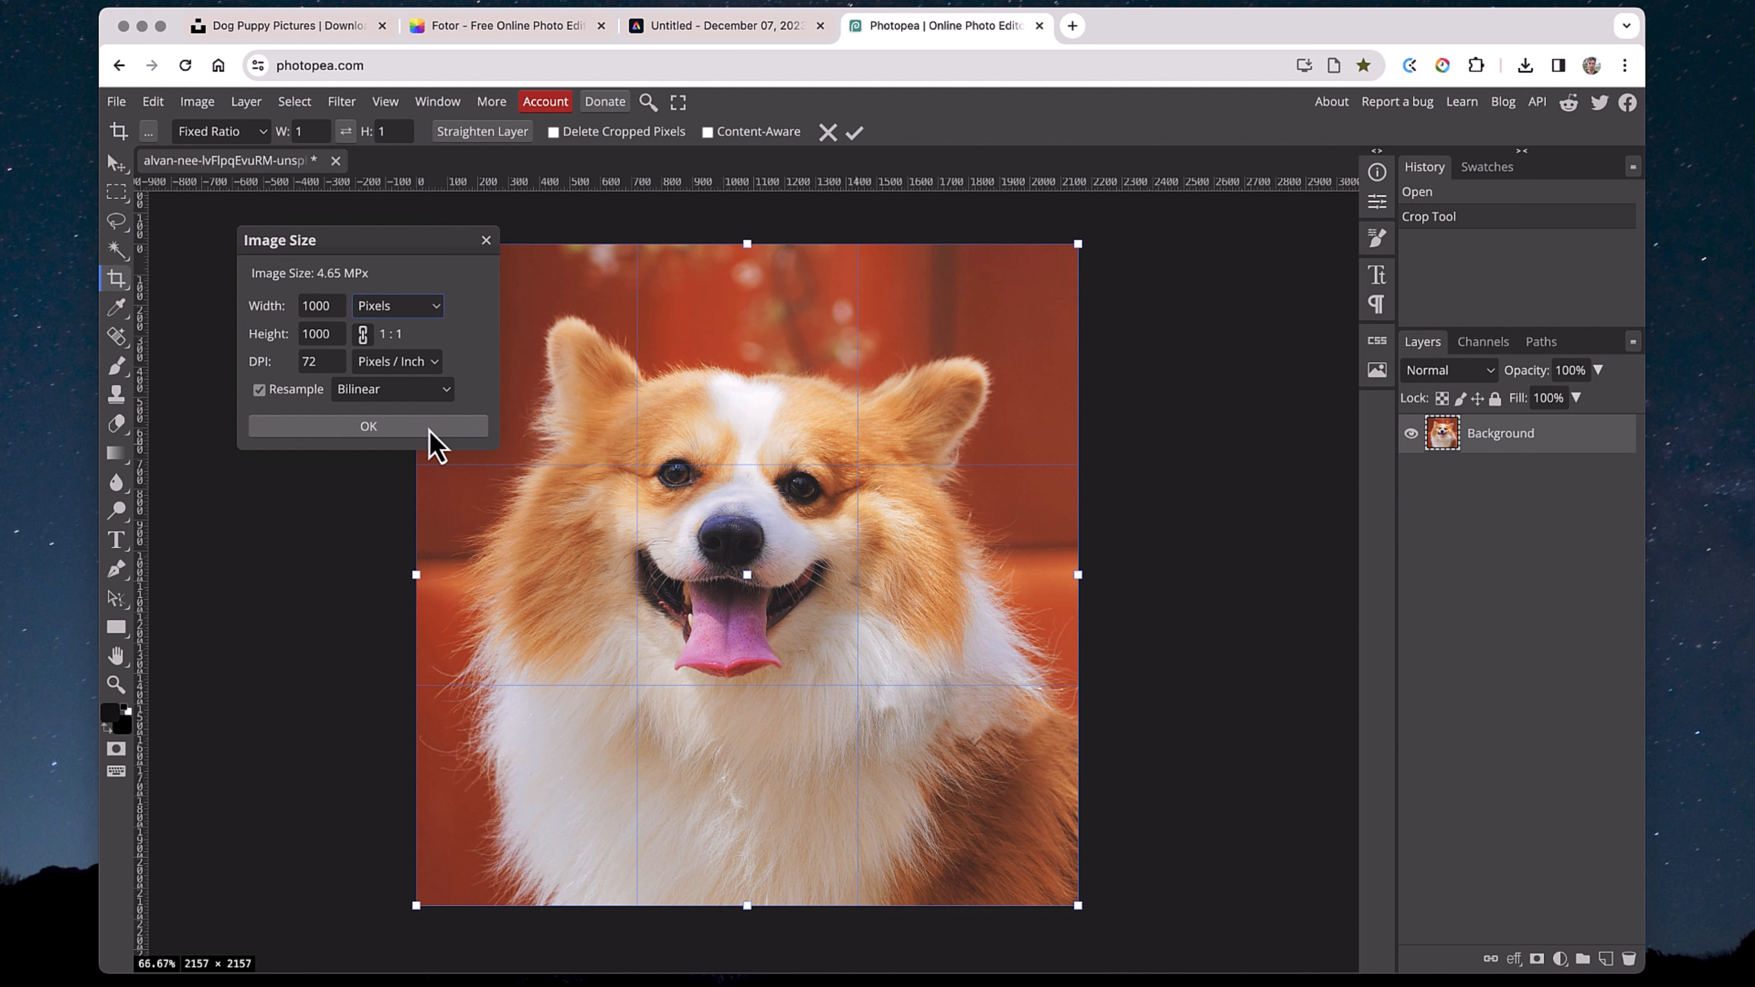
click(382, 432)
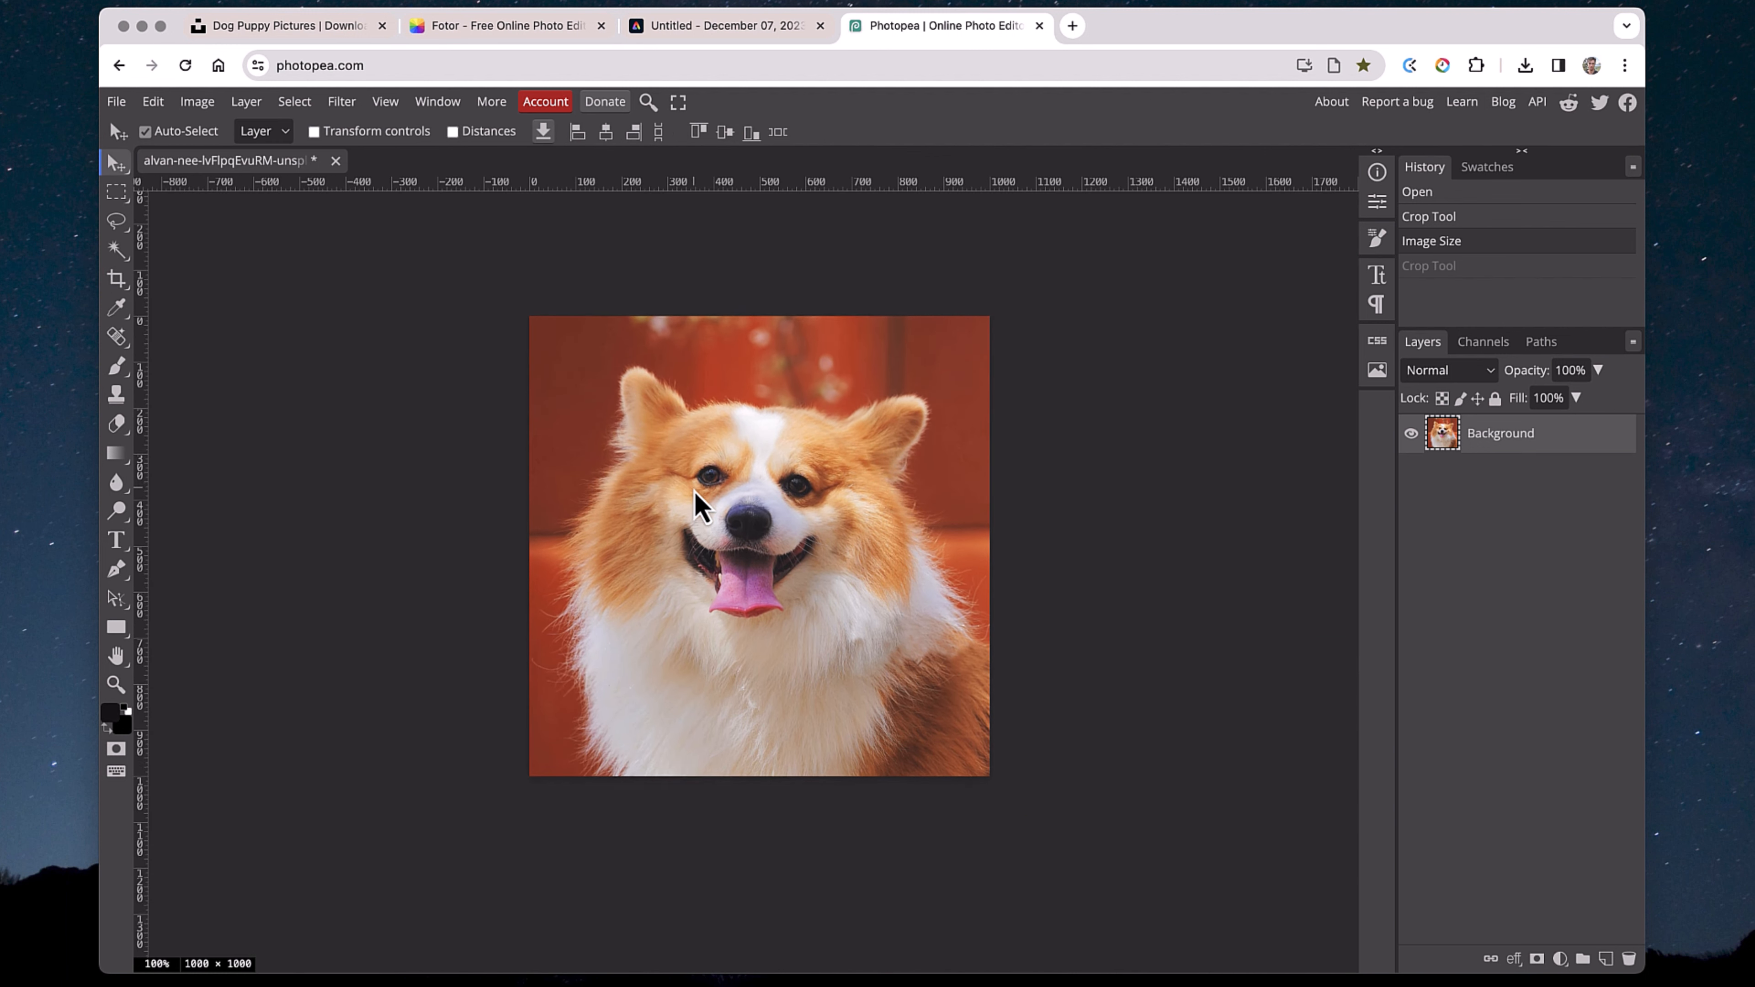
Step: Add a Hue/Saturation adjustment layer with saturation -100 and lightness -5 to make the photo black and white
click(1559, 957)
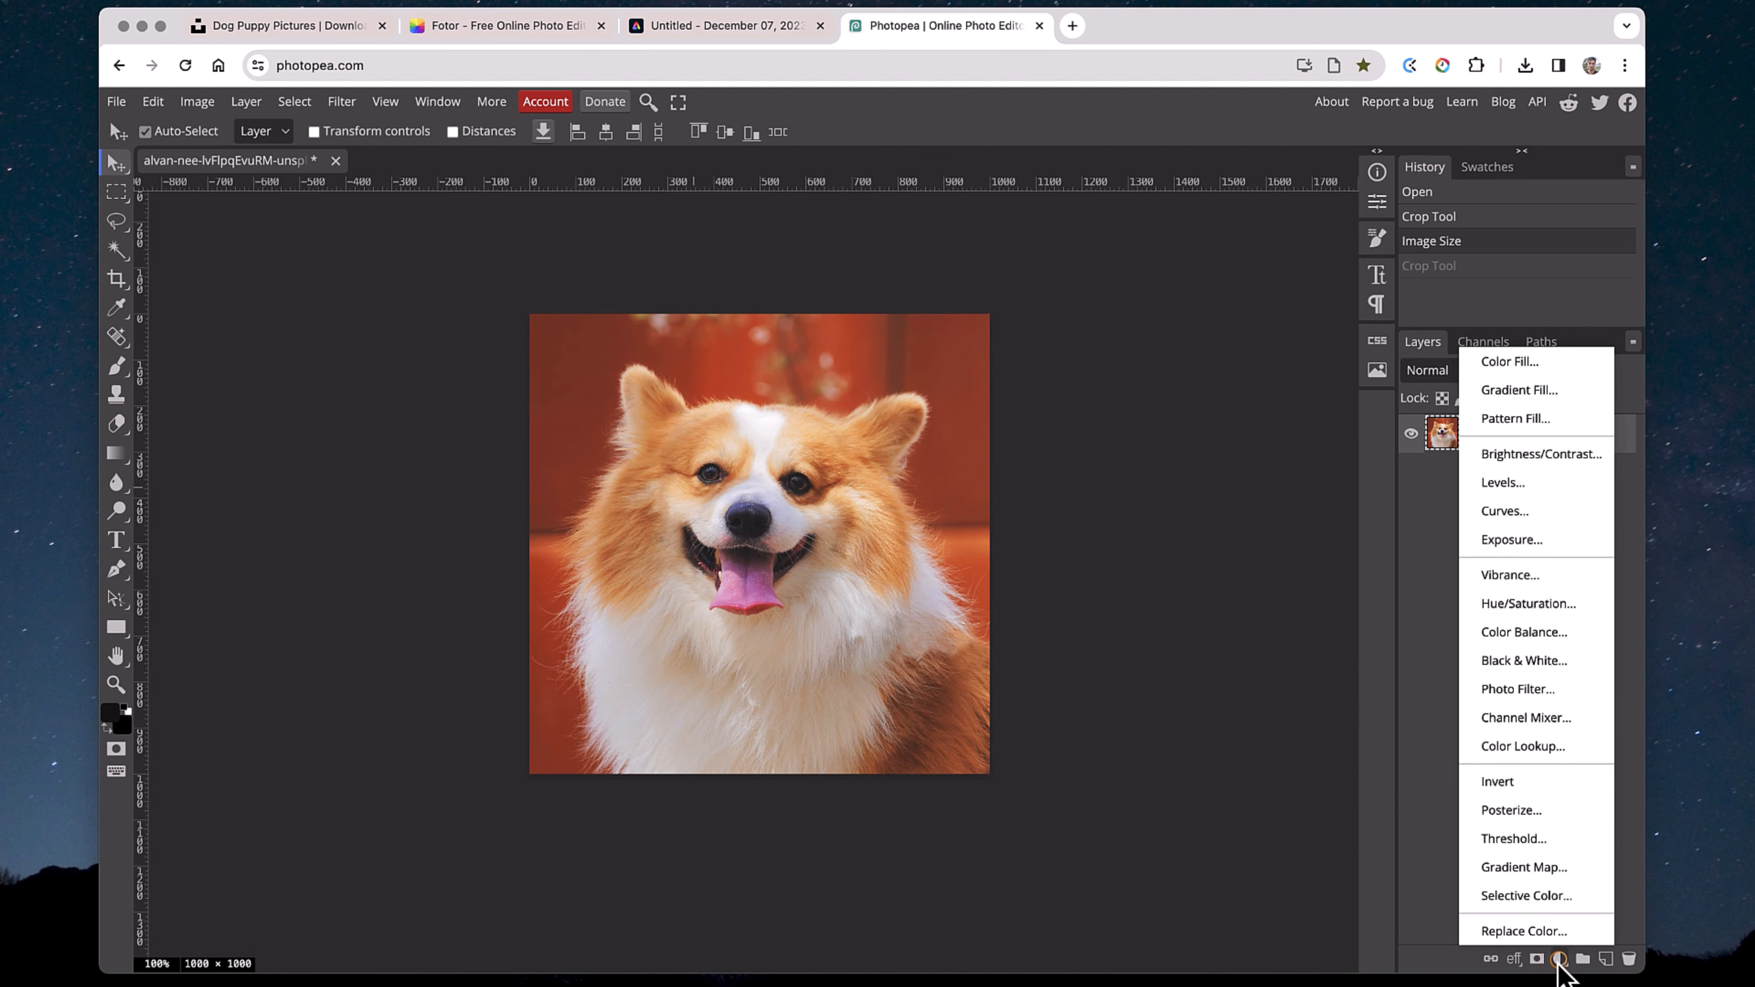
click(1541, 604)
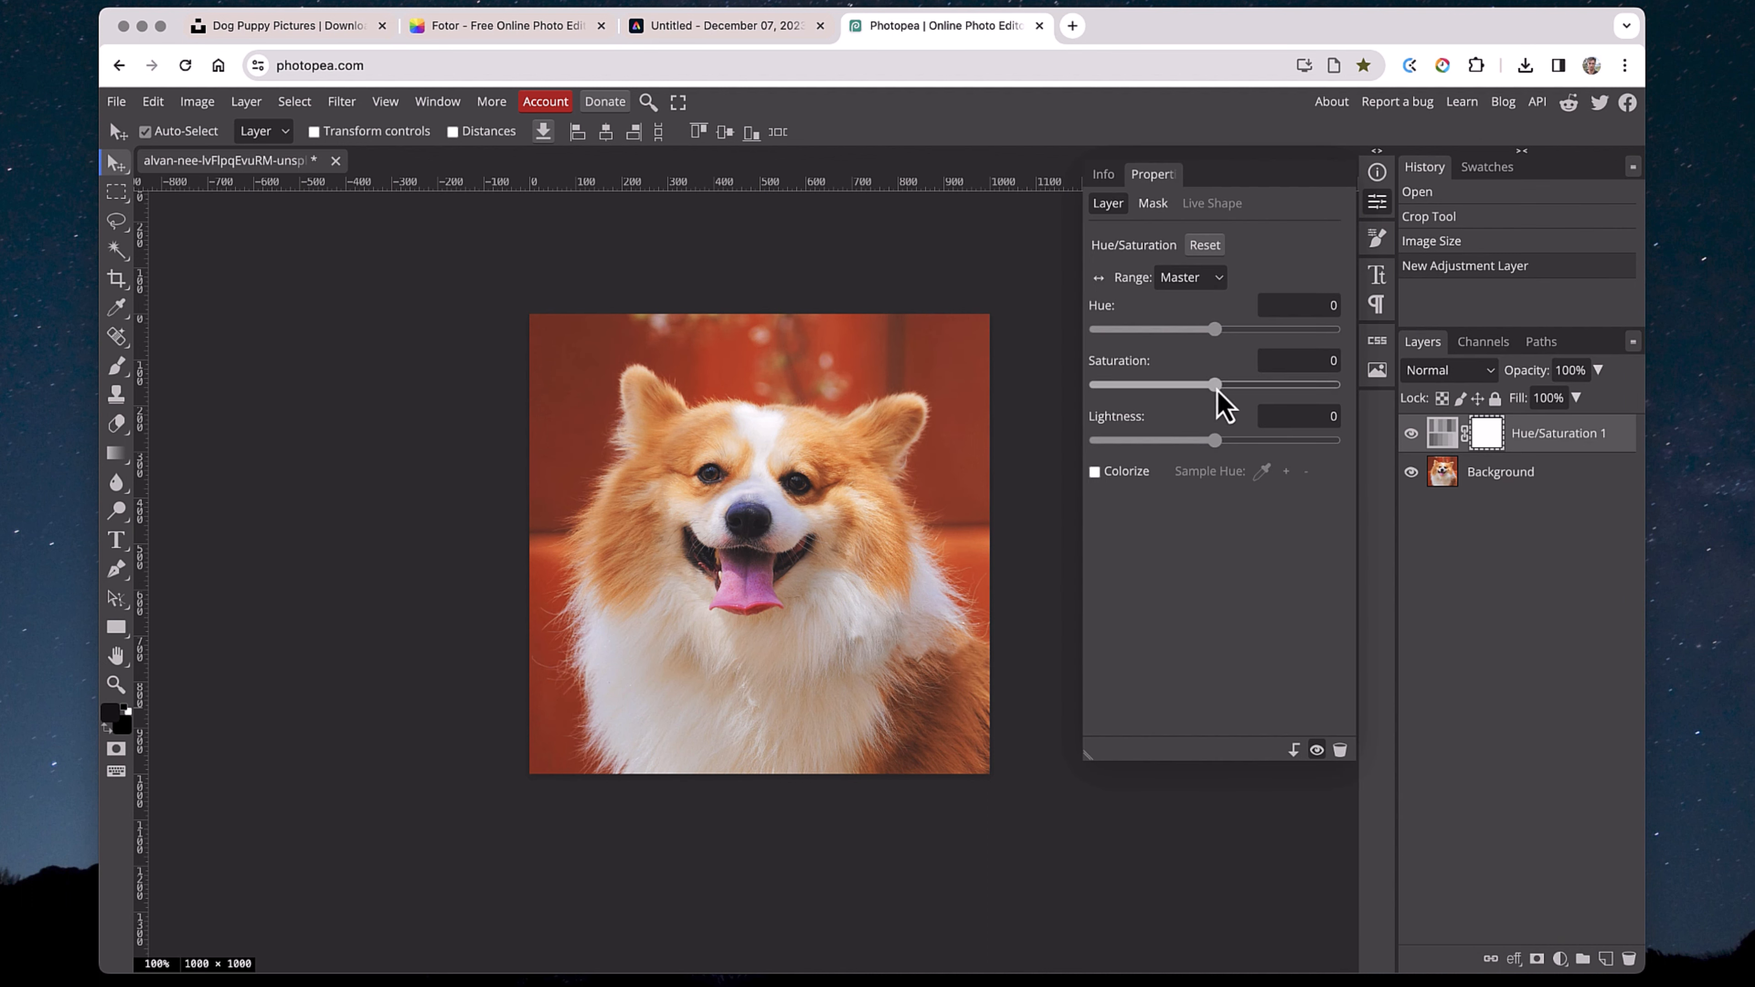
drag(1217, 392, 1058, 404)
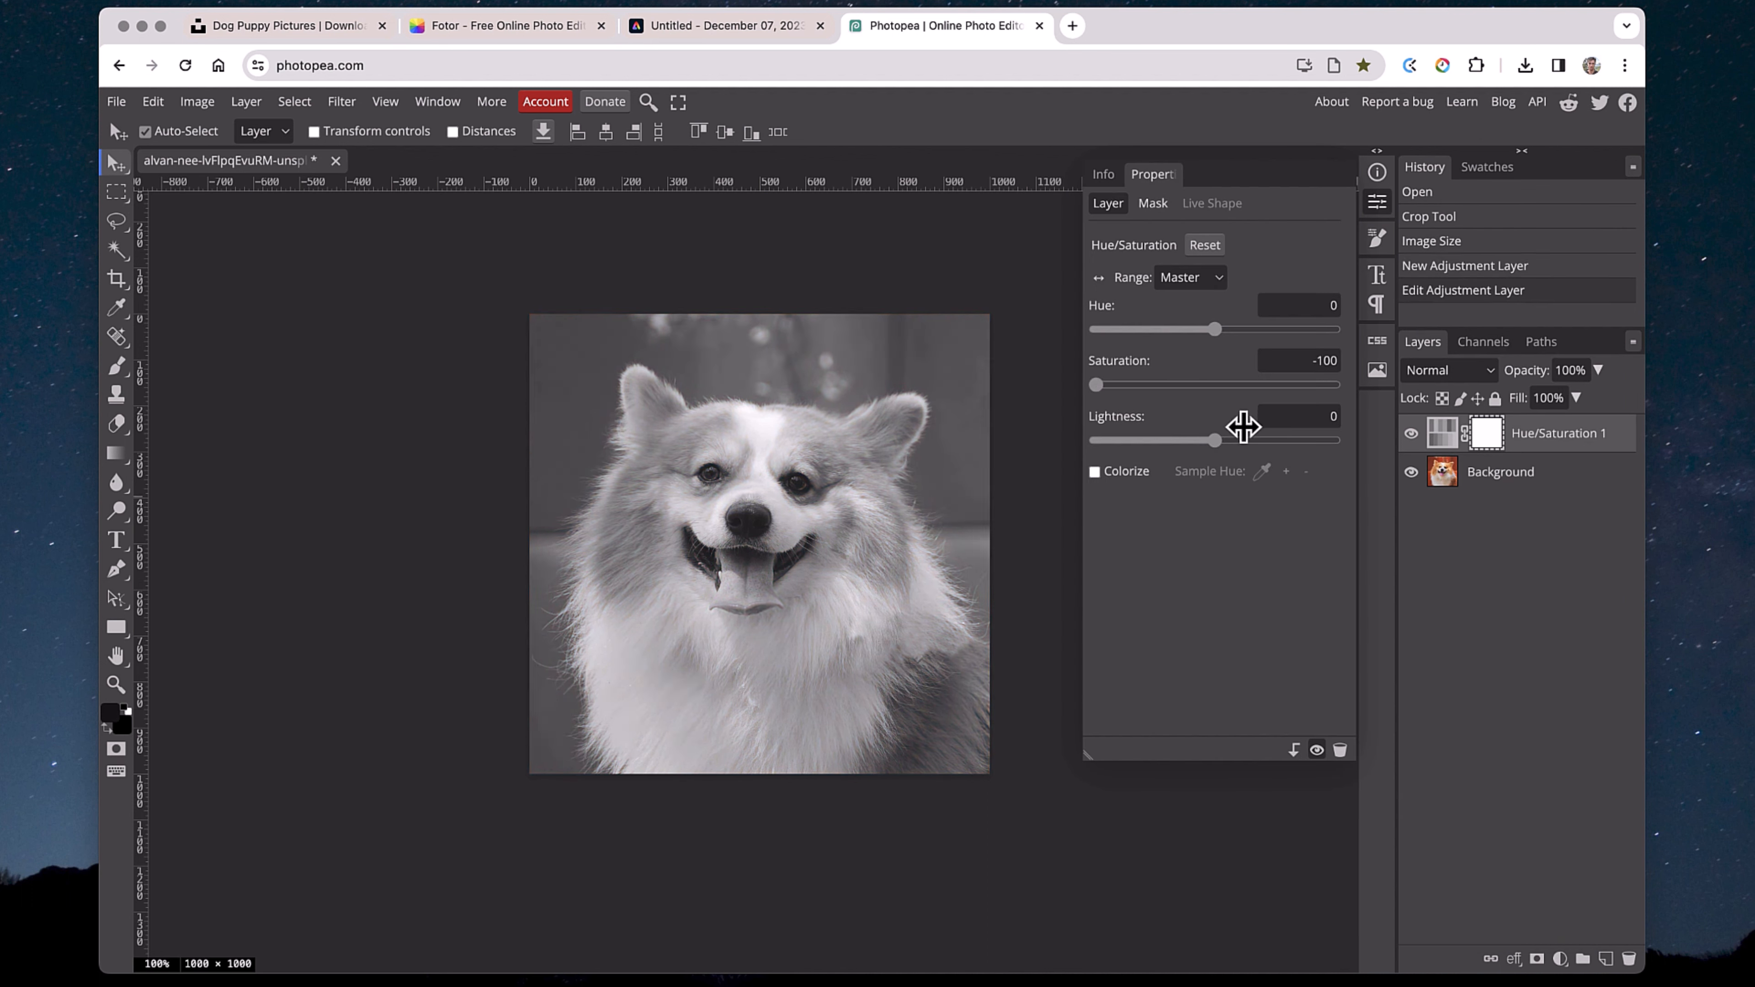
mouse_move(1215, 330)
mouse_down()
mouse_move(1234, 331)
mouse_move(1181, 330)
mouse_move(1226, 330)
mouse_move(1214, 339)
mouse_up()
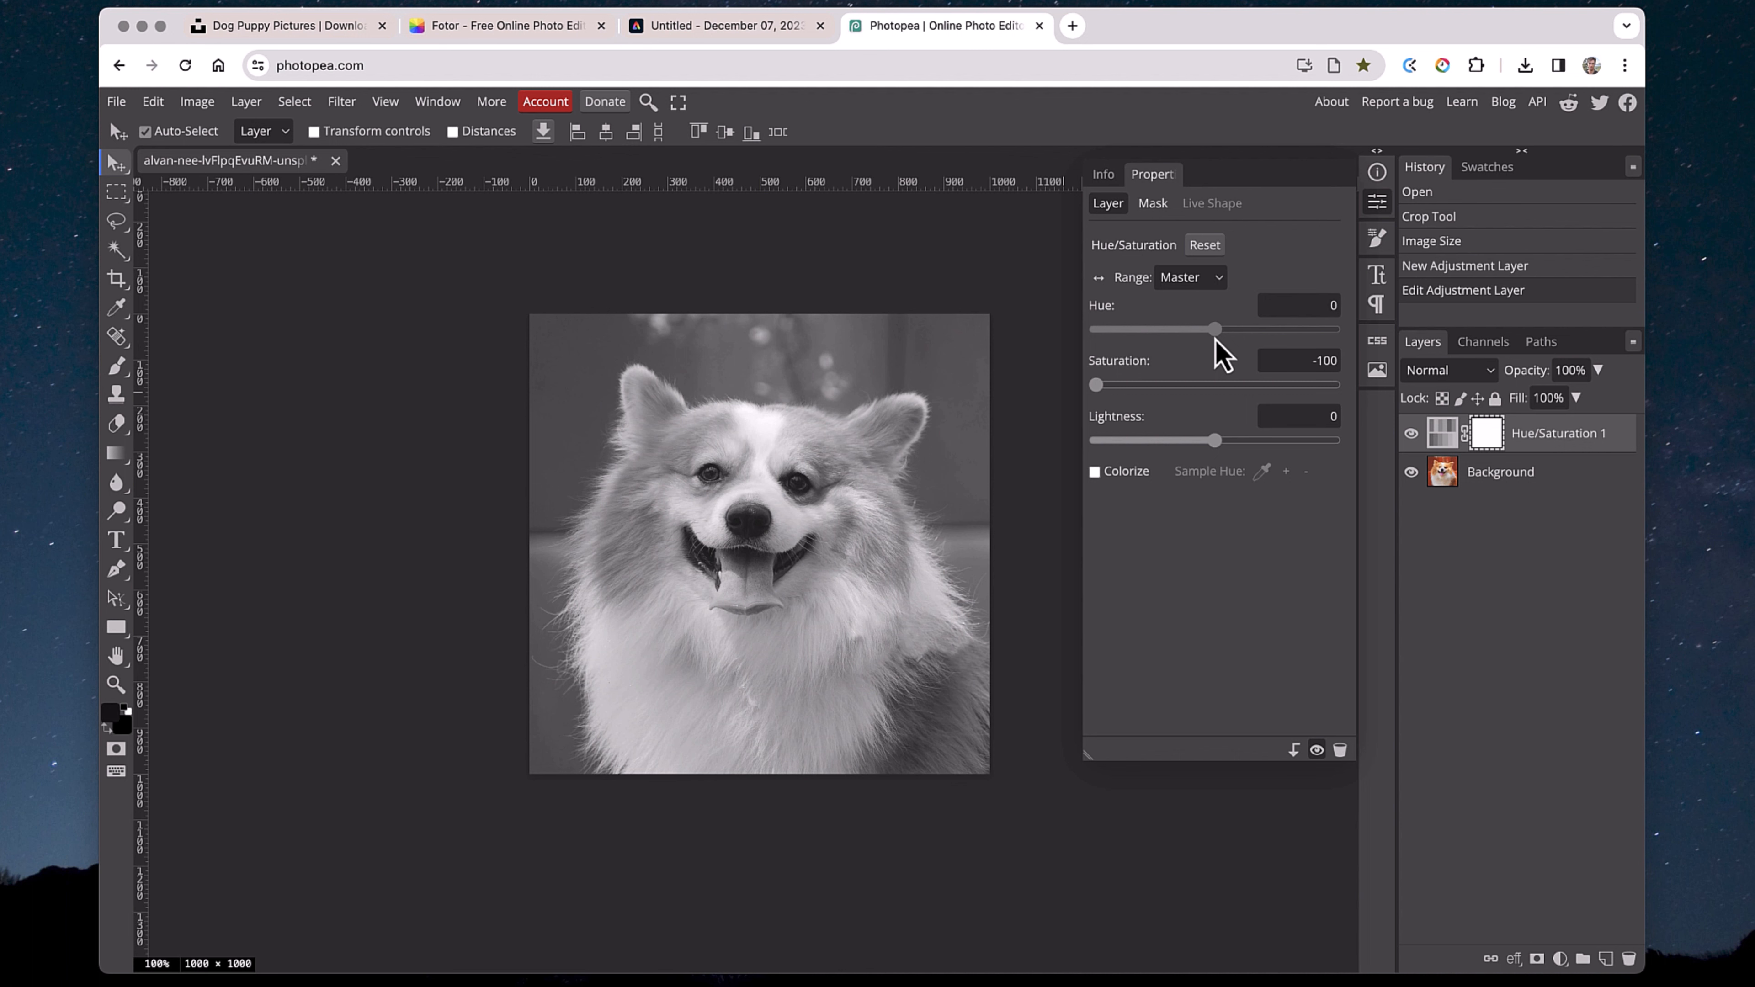
drag(1214, 441, 1209, 444)
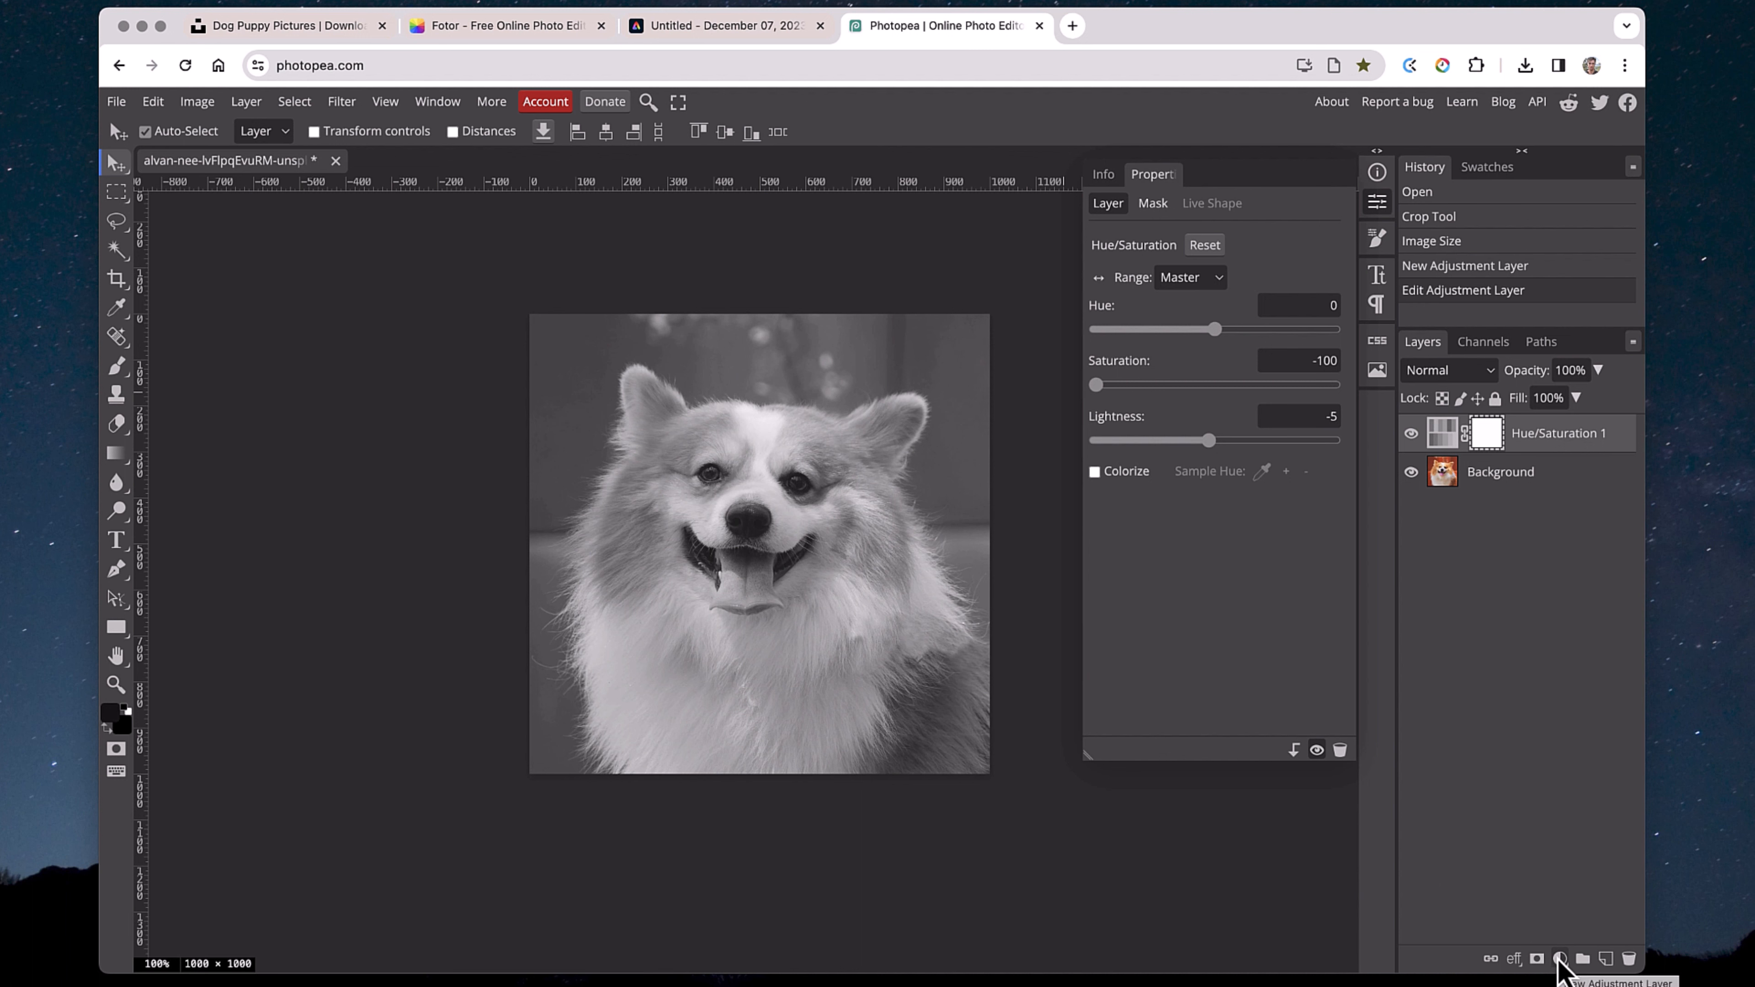
Step: Add a Levels adjustment layer with the midtone input at 0.88 and the white input at 248
click(1559, 960)
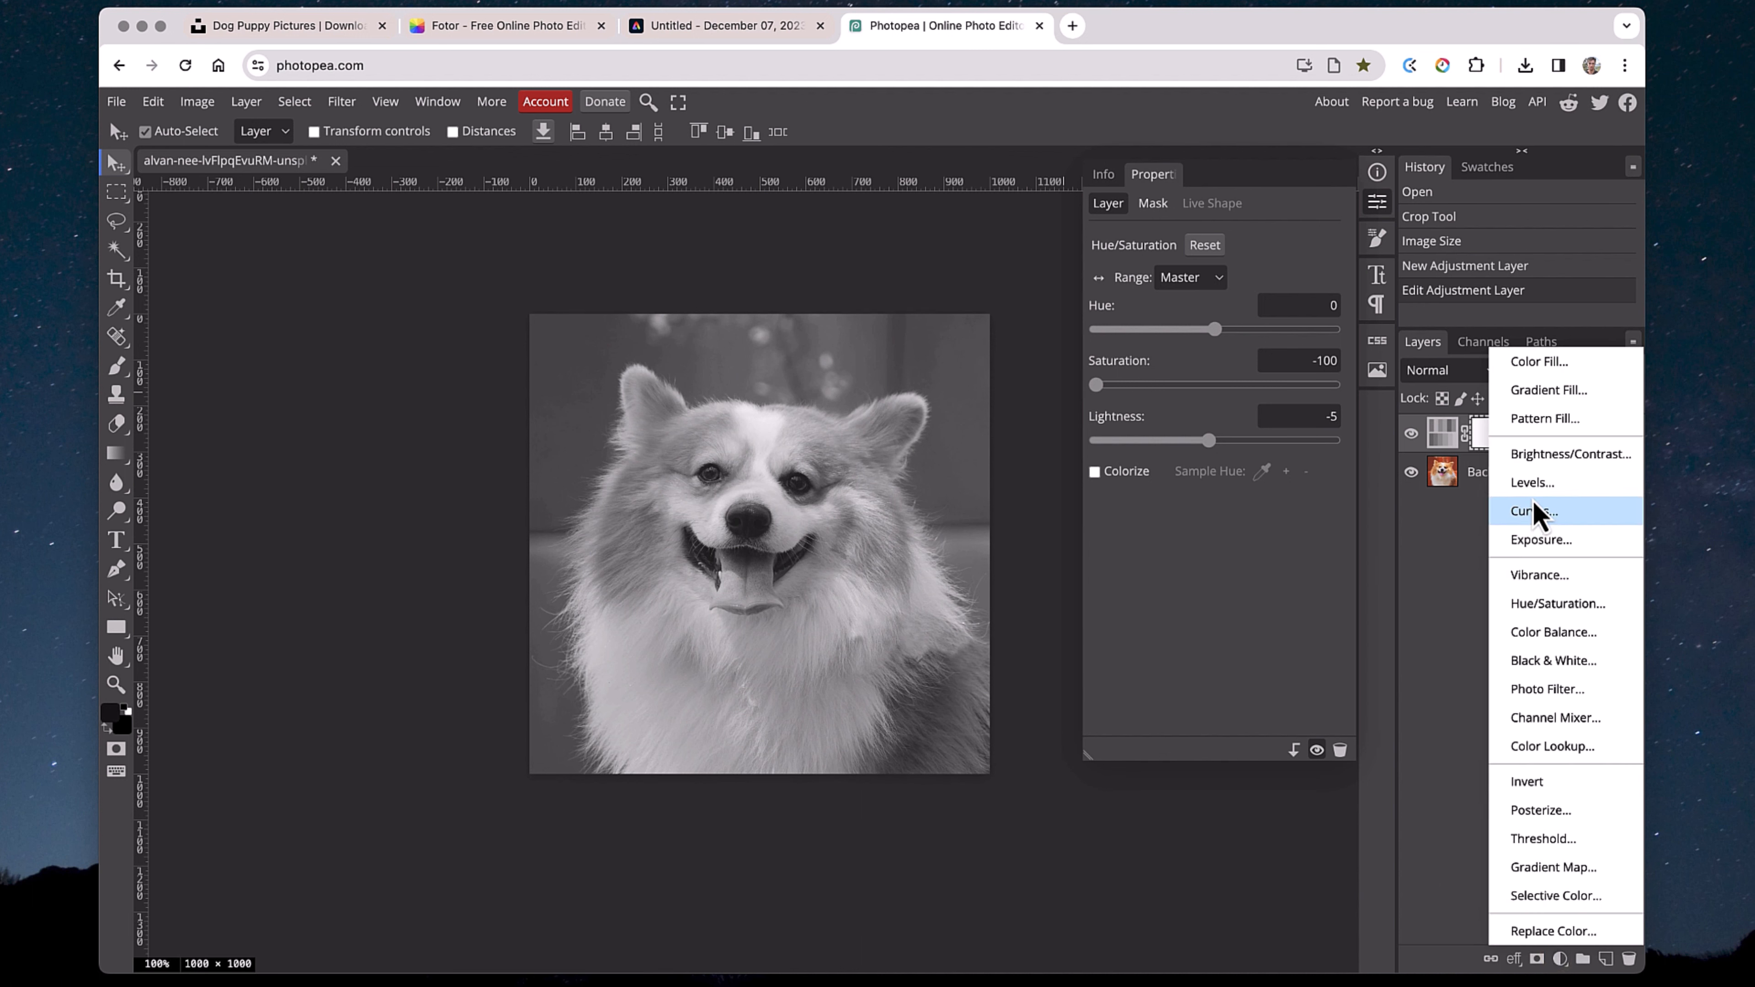
click(1539, 483)
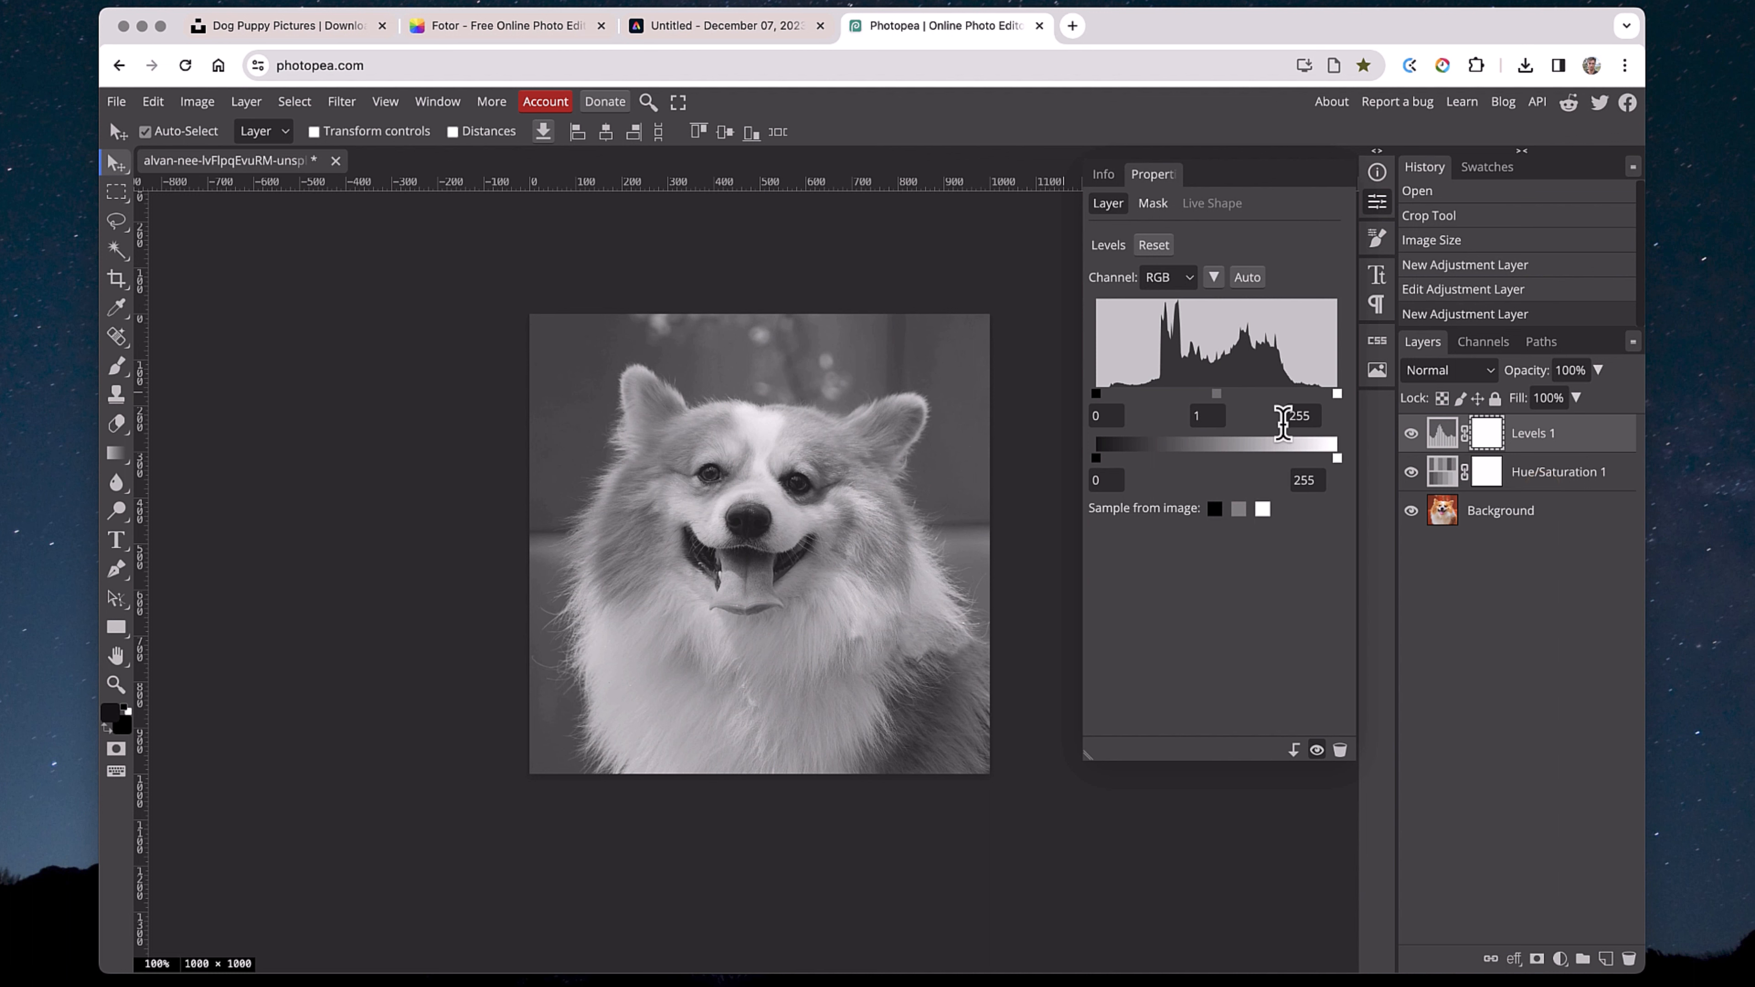
drag(1216, 394, 1221, 398)
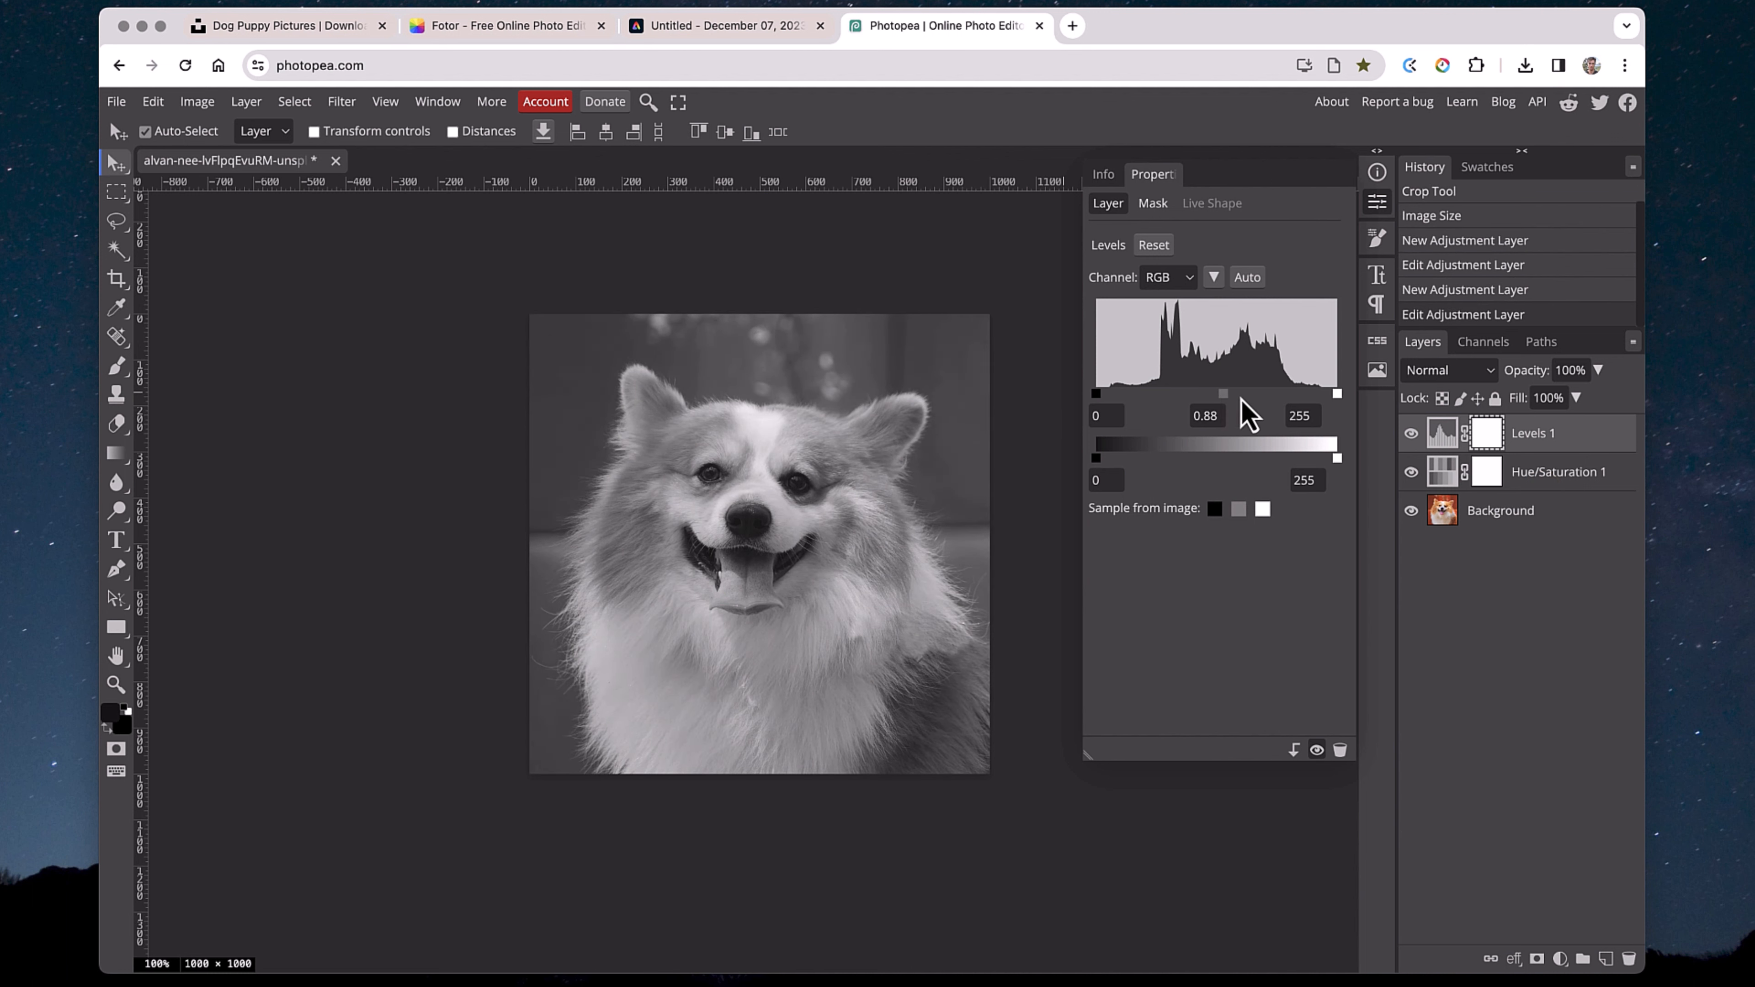
drag(1336, 394, 1332, 398)
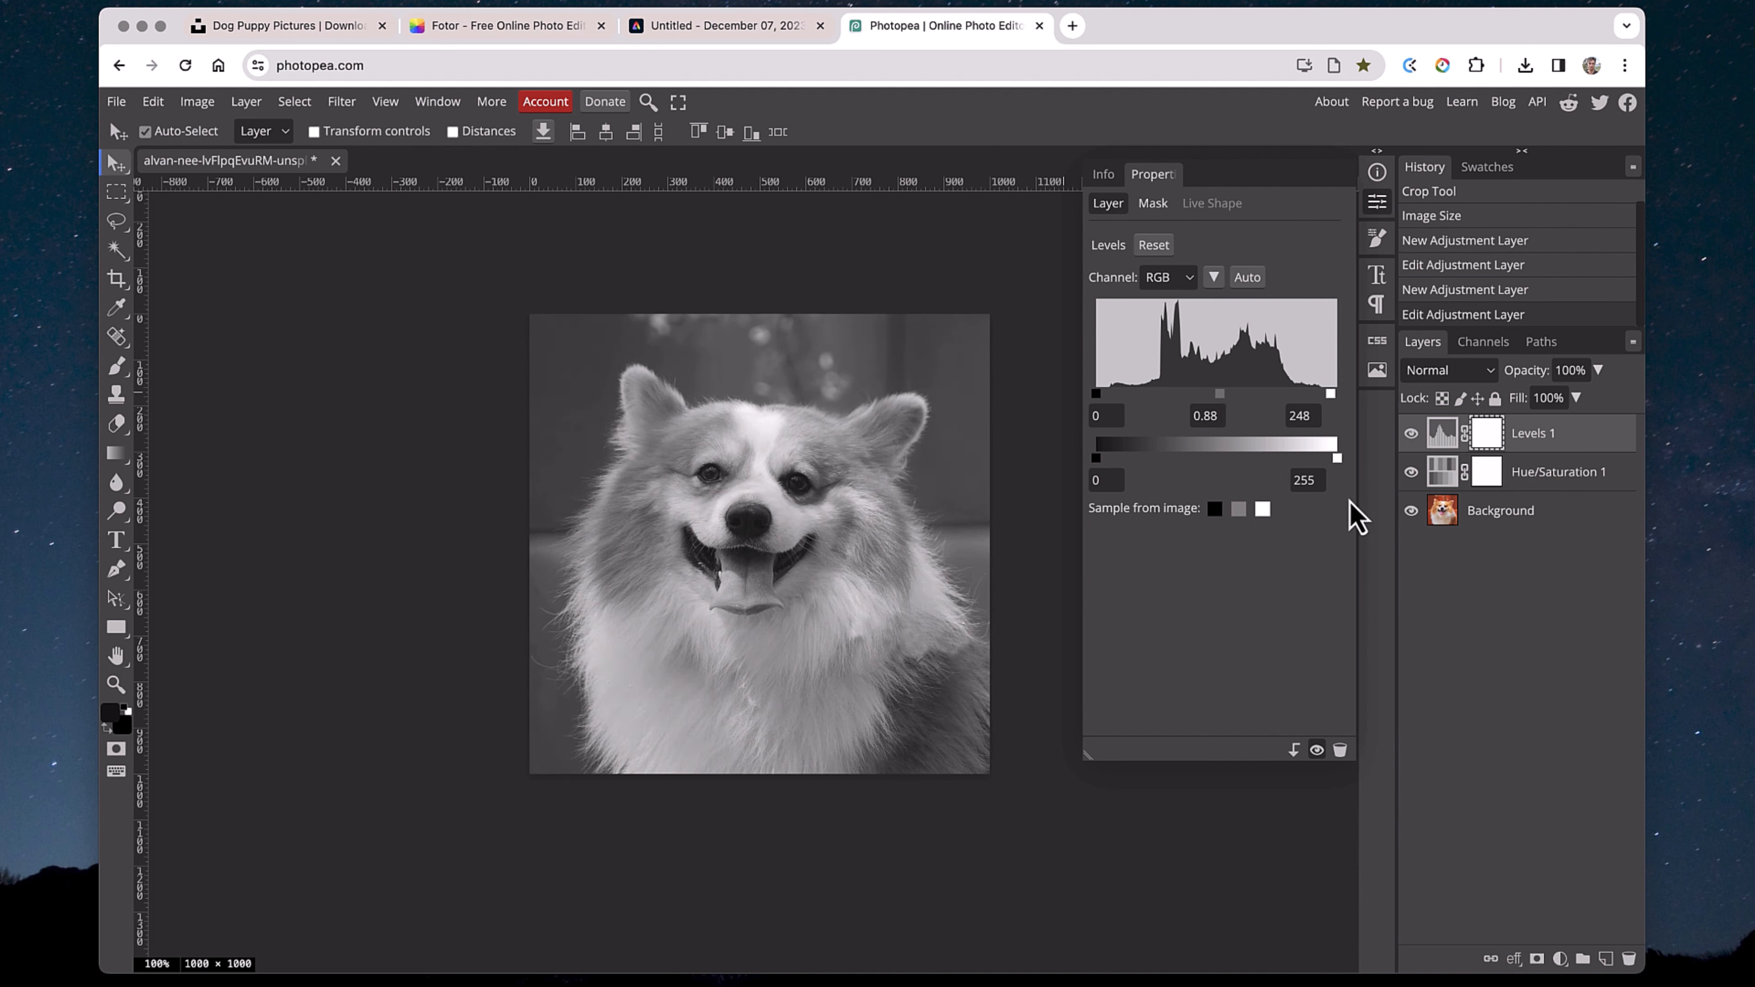
click(1530, 484)
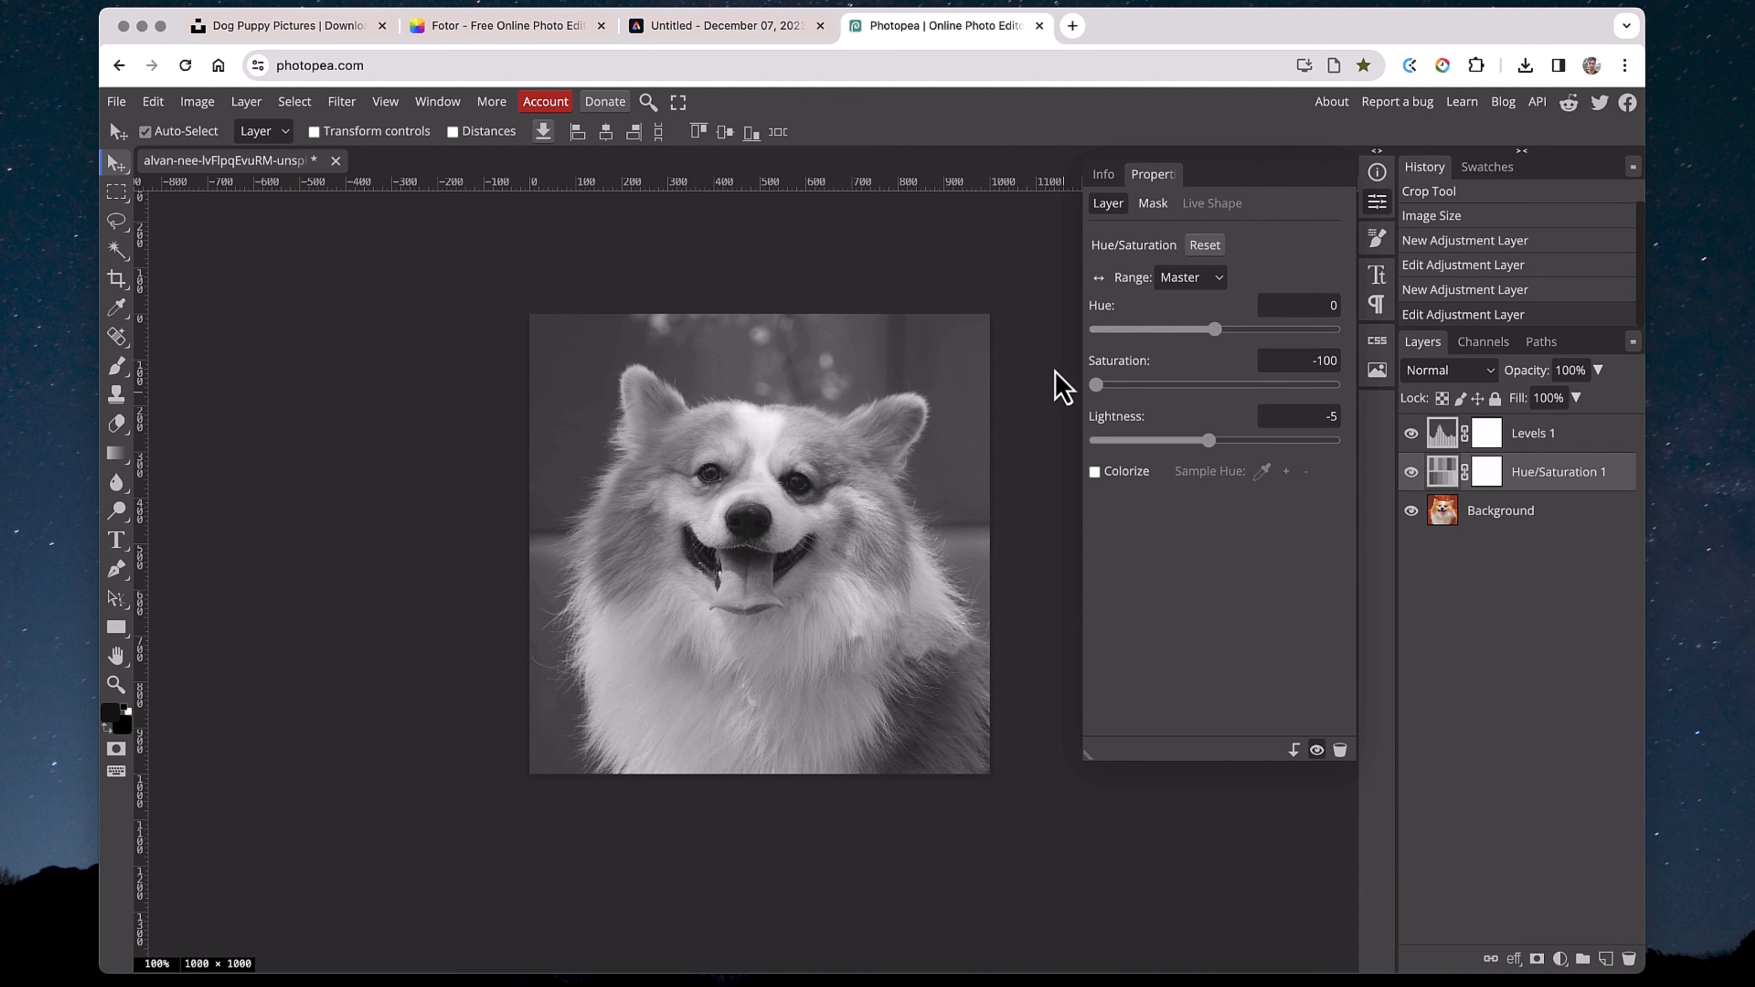
click(1058, 383)
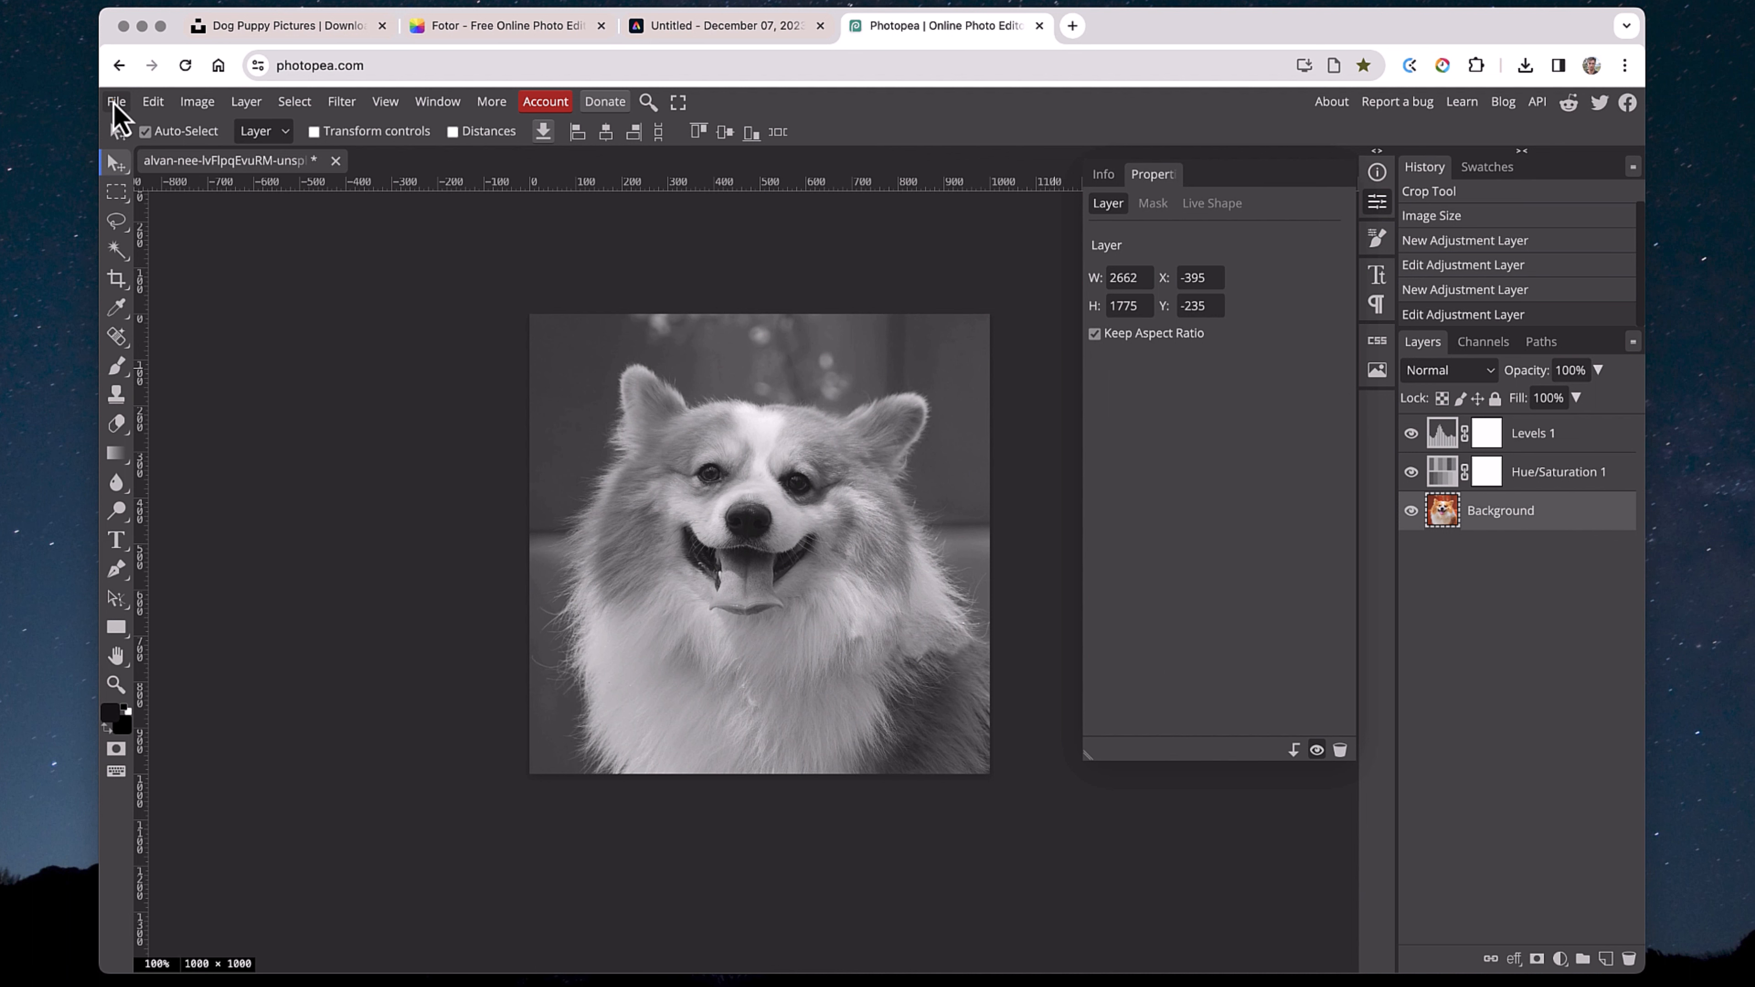
Step: Export the image as a 1000 x 1000 px JPG at 70% quality and dismiss the ad blocker notice
click(115, 102)
mouse_move(171, 374)
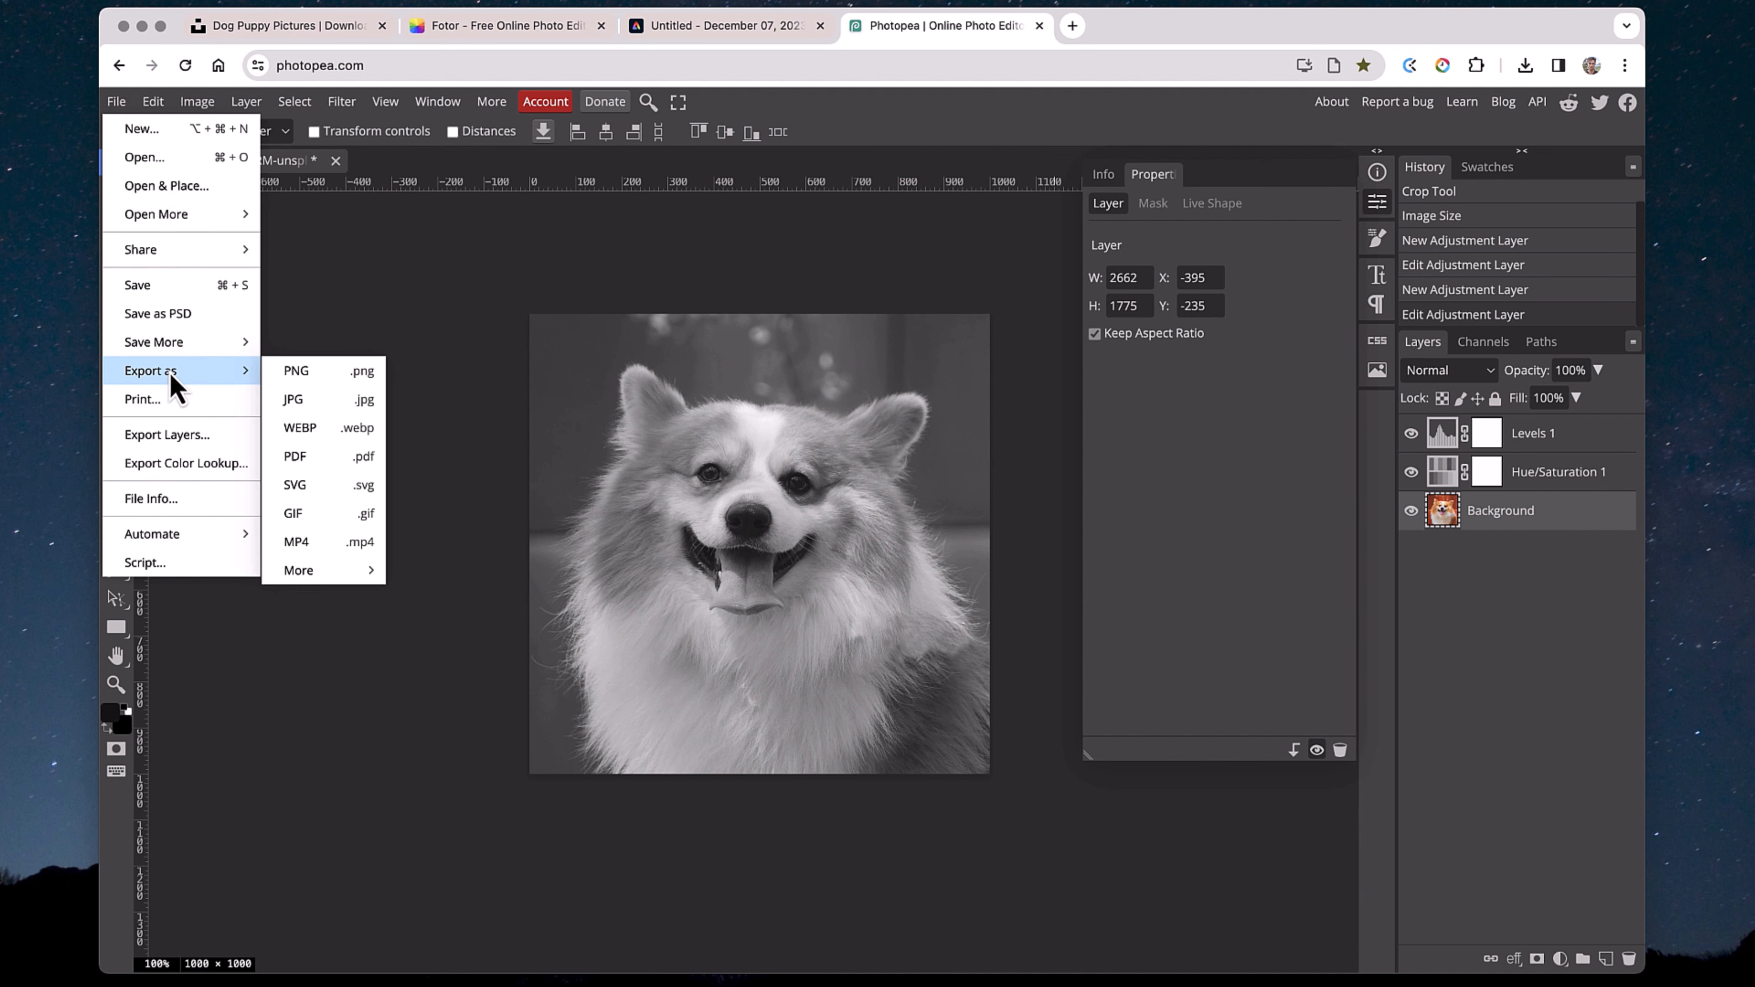
click(300, 403)
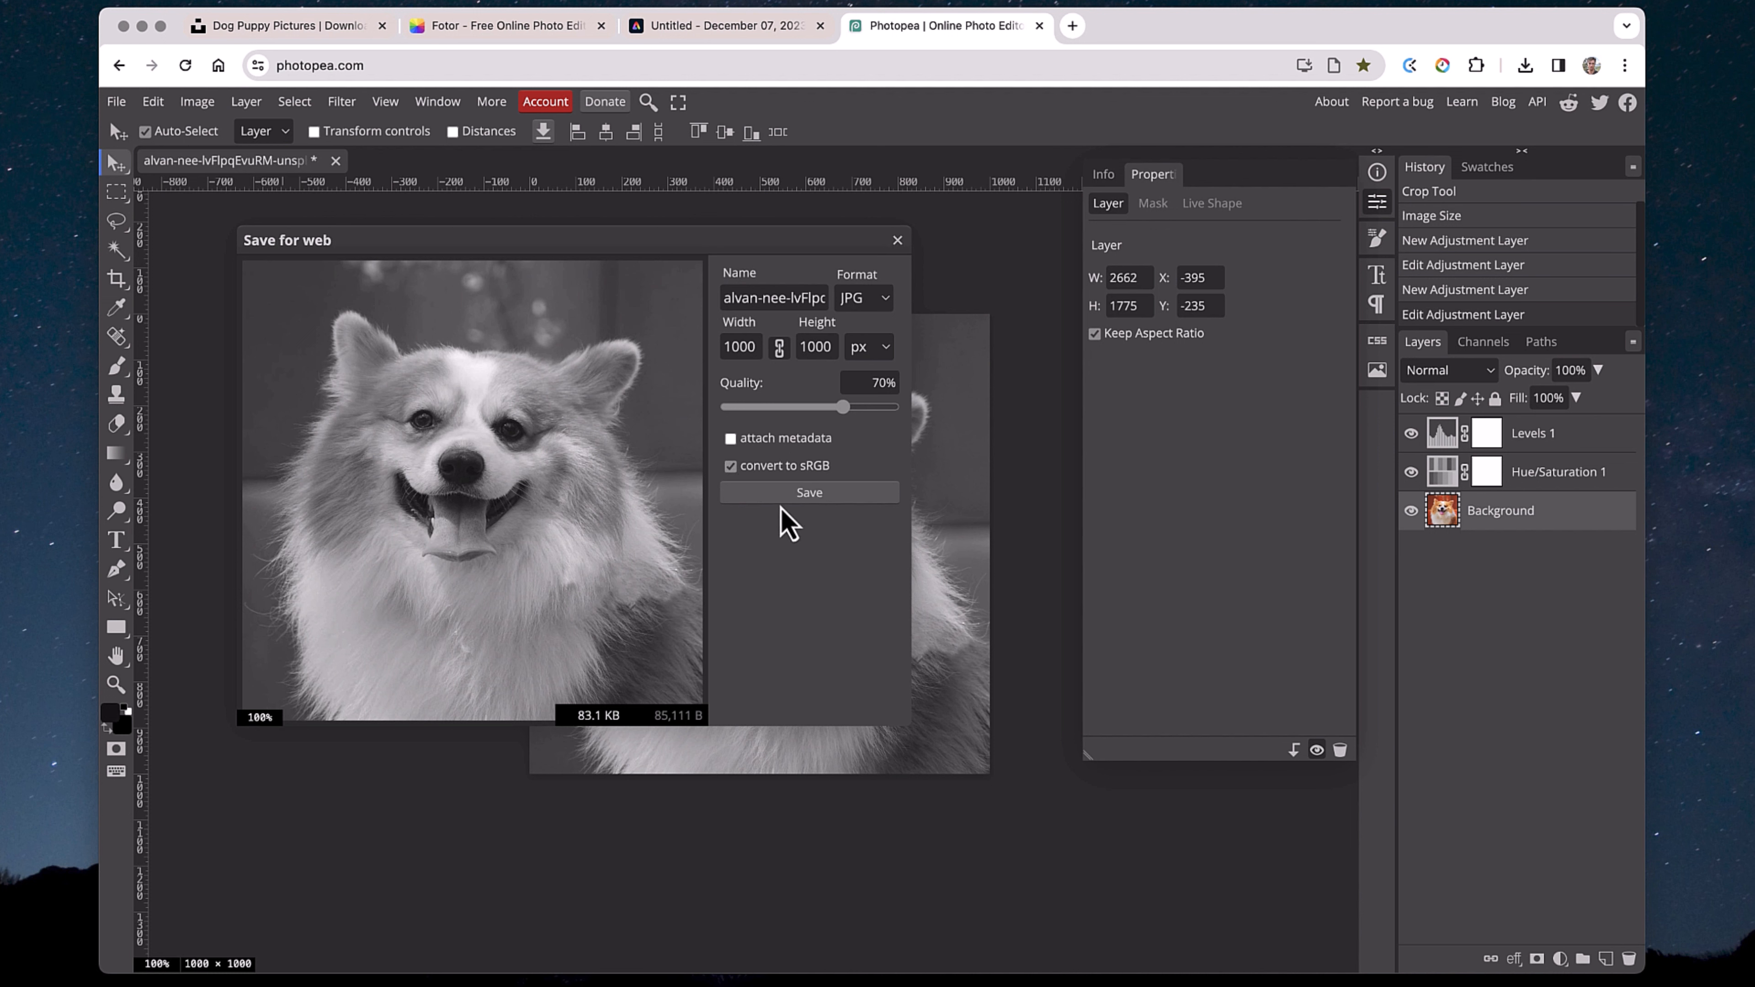
click(804, 503)
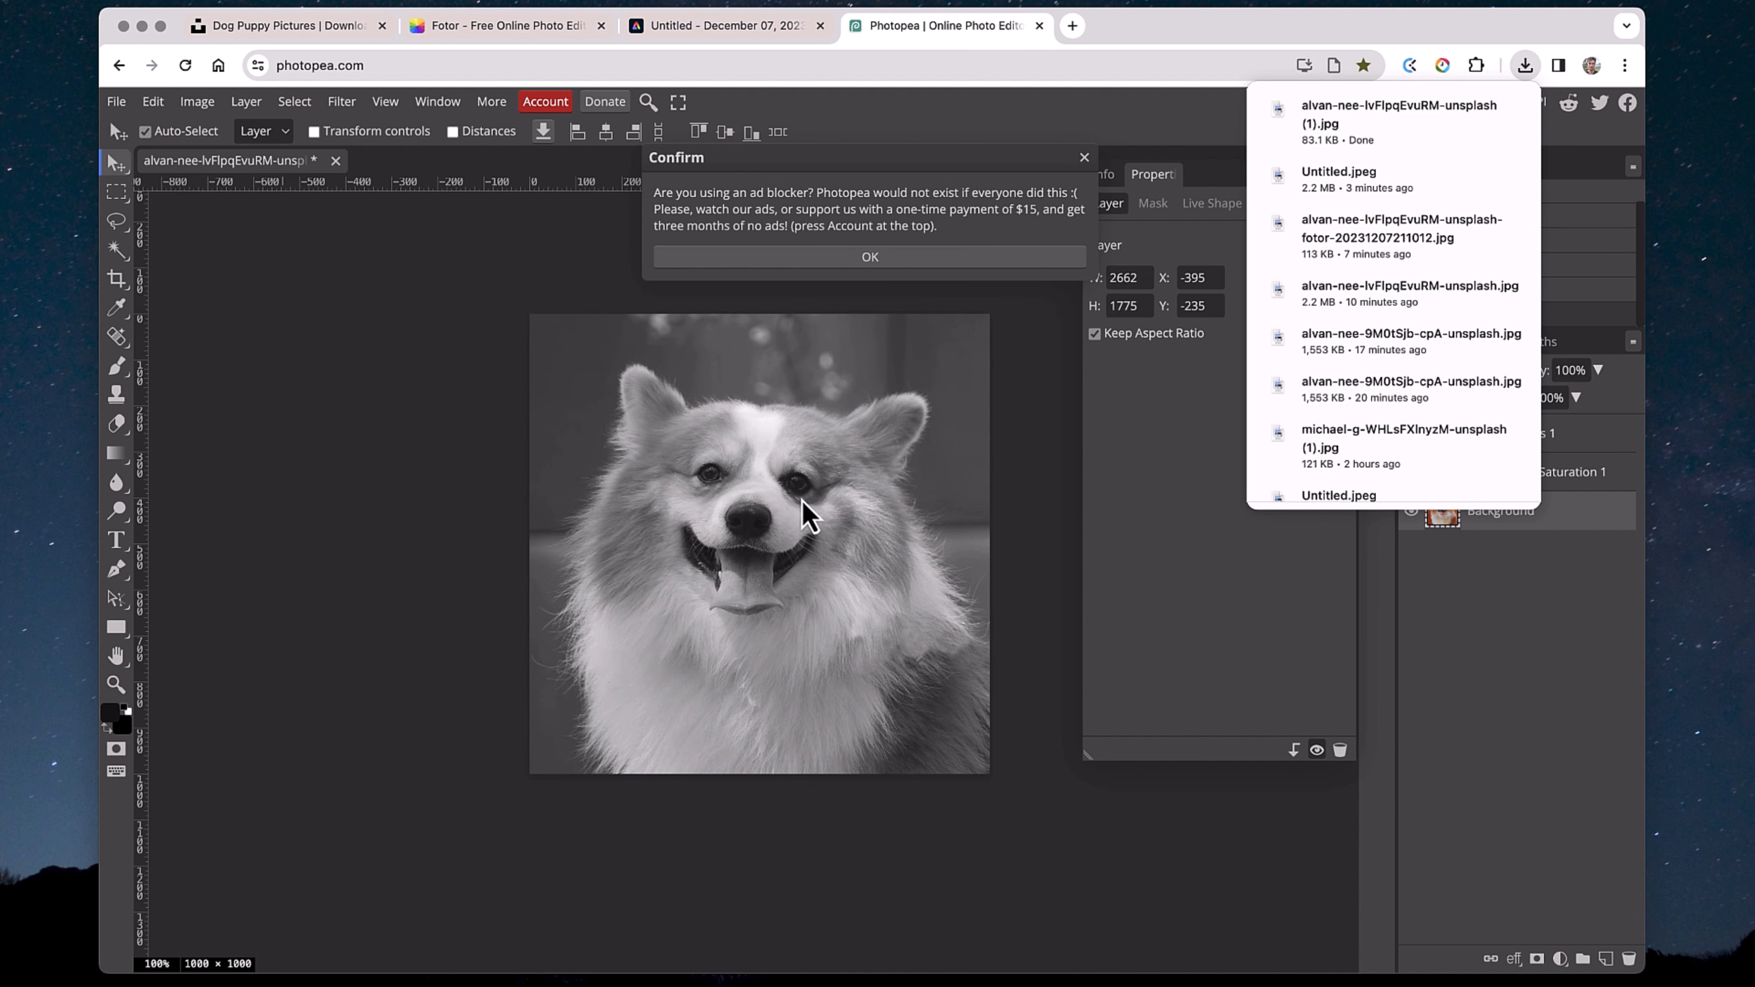
click(1083, 158)
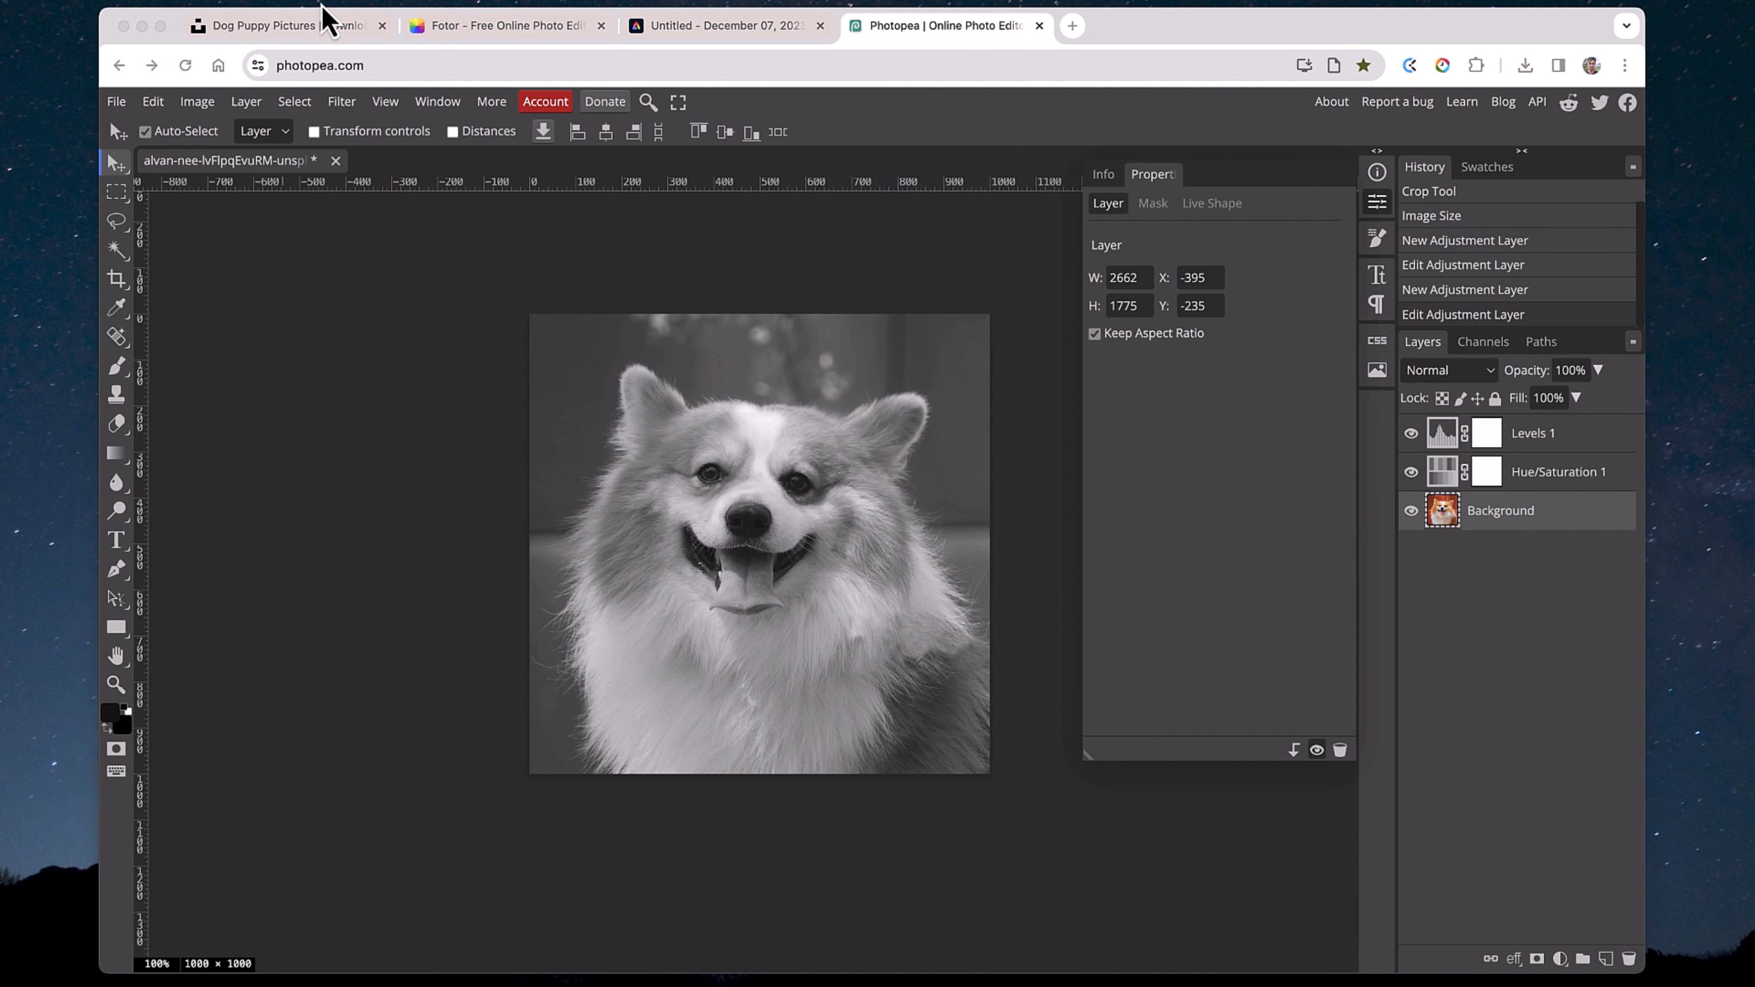
Step: Close the browser window, leaving the Photopea page, and rename the newest exported dog photo on the desktop to photopea.jpg
click(123, 26)
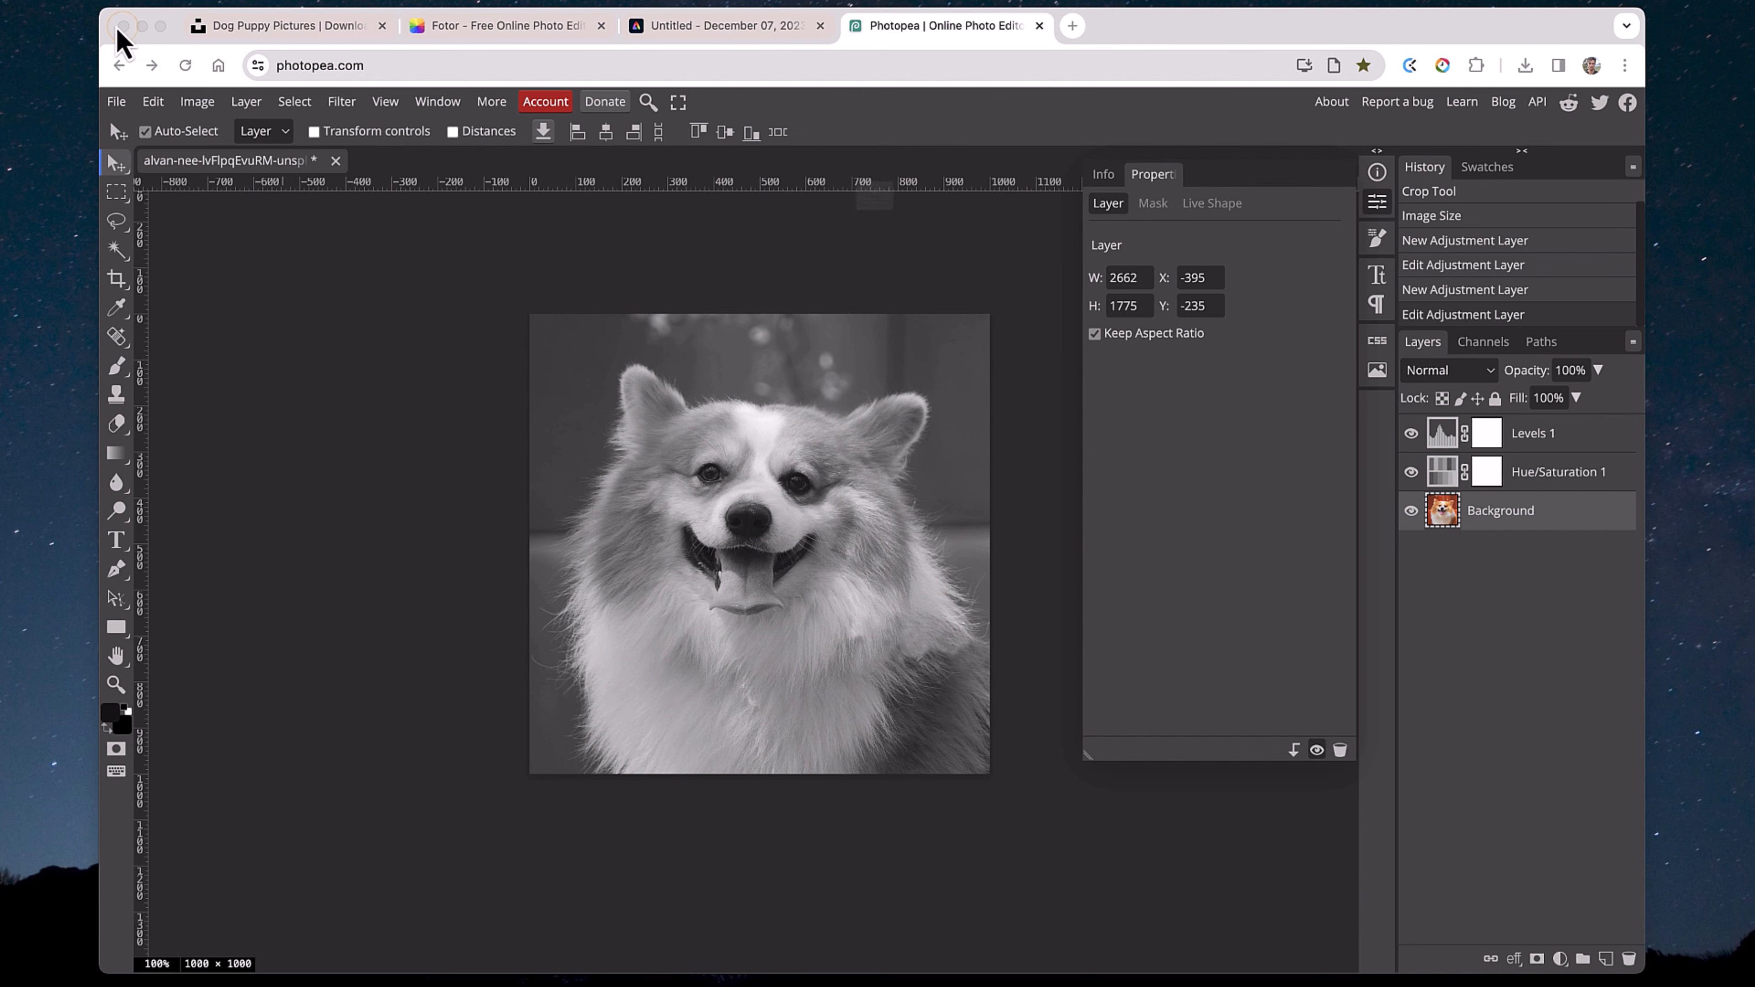
click(931, 265)
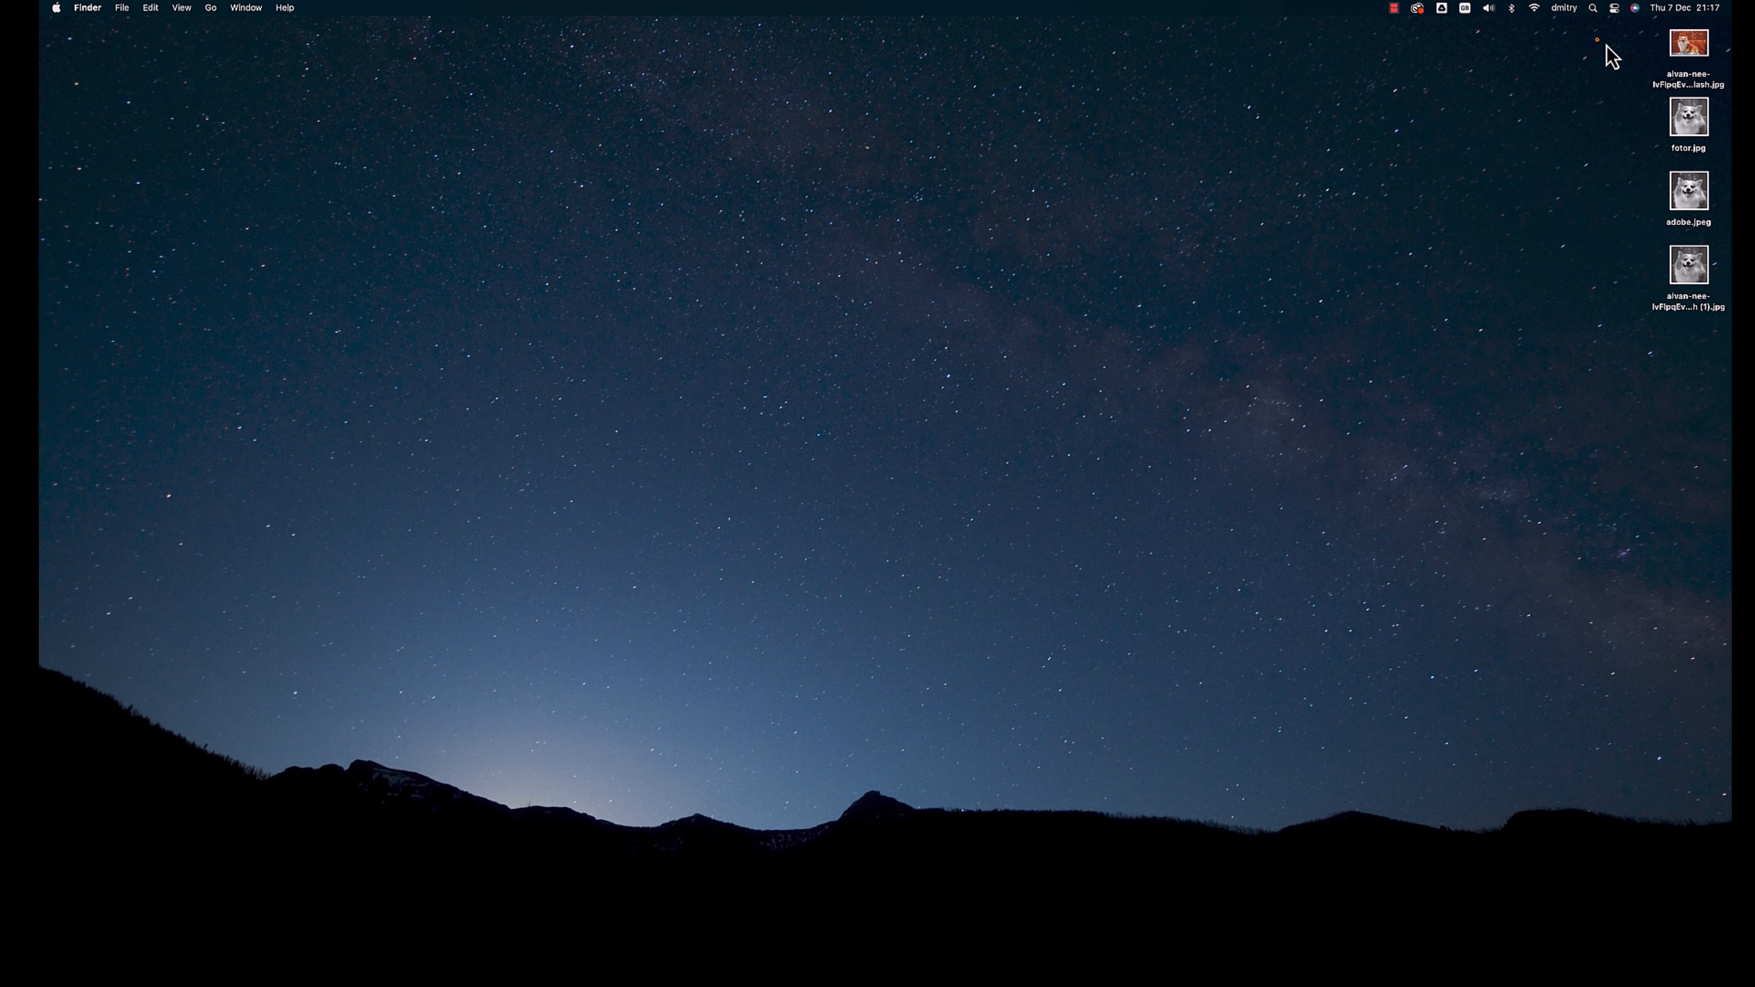
drag(1597, 40, 1694, 78)
drag(1595, 104, 1721, 142)
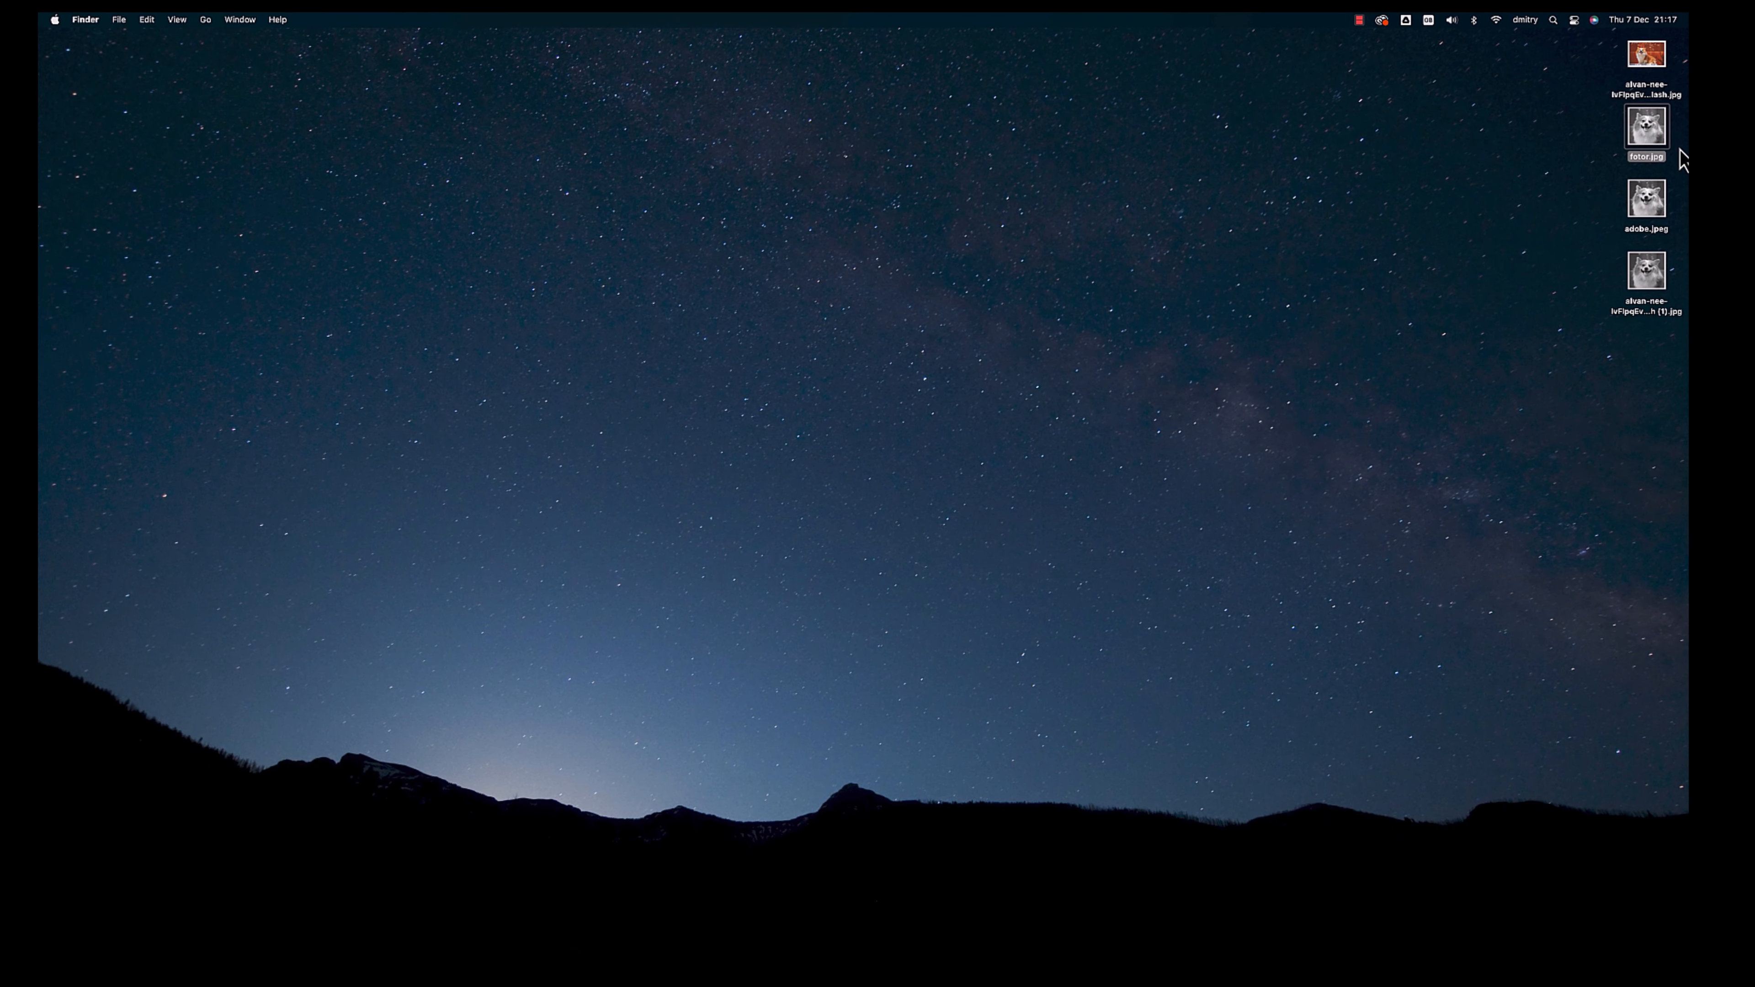
click(1645, 277)
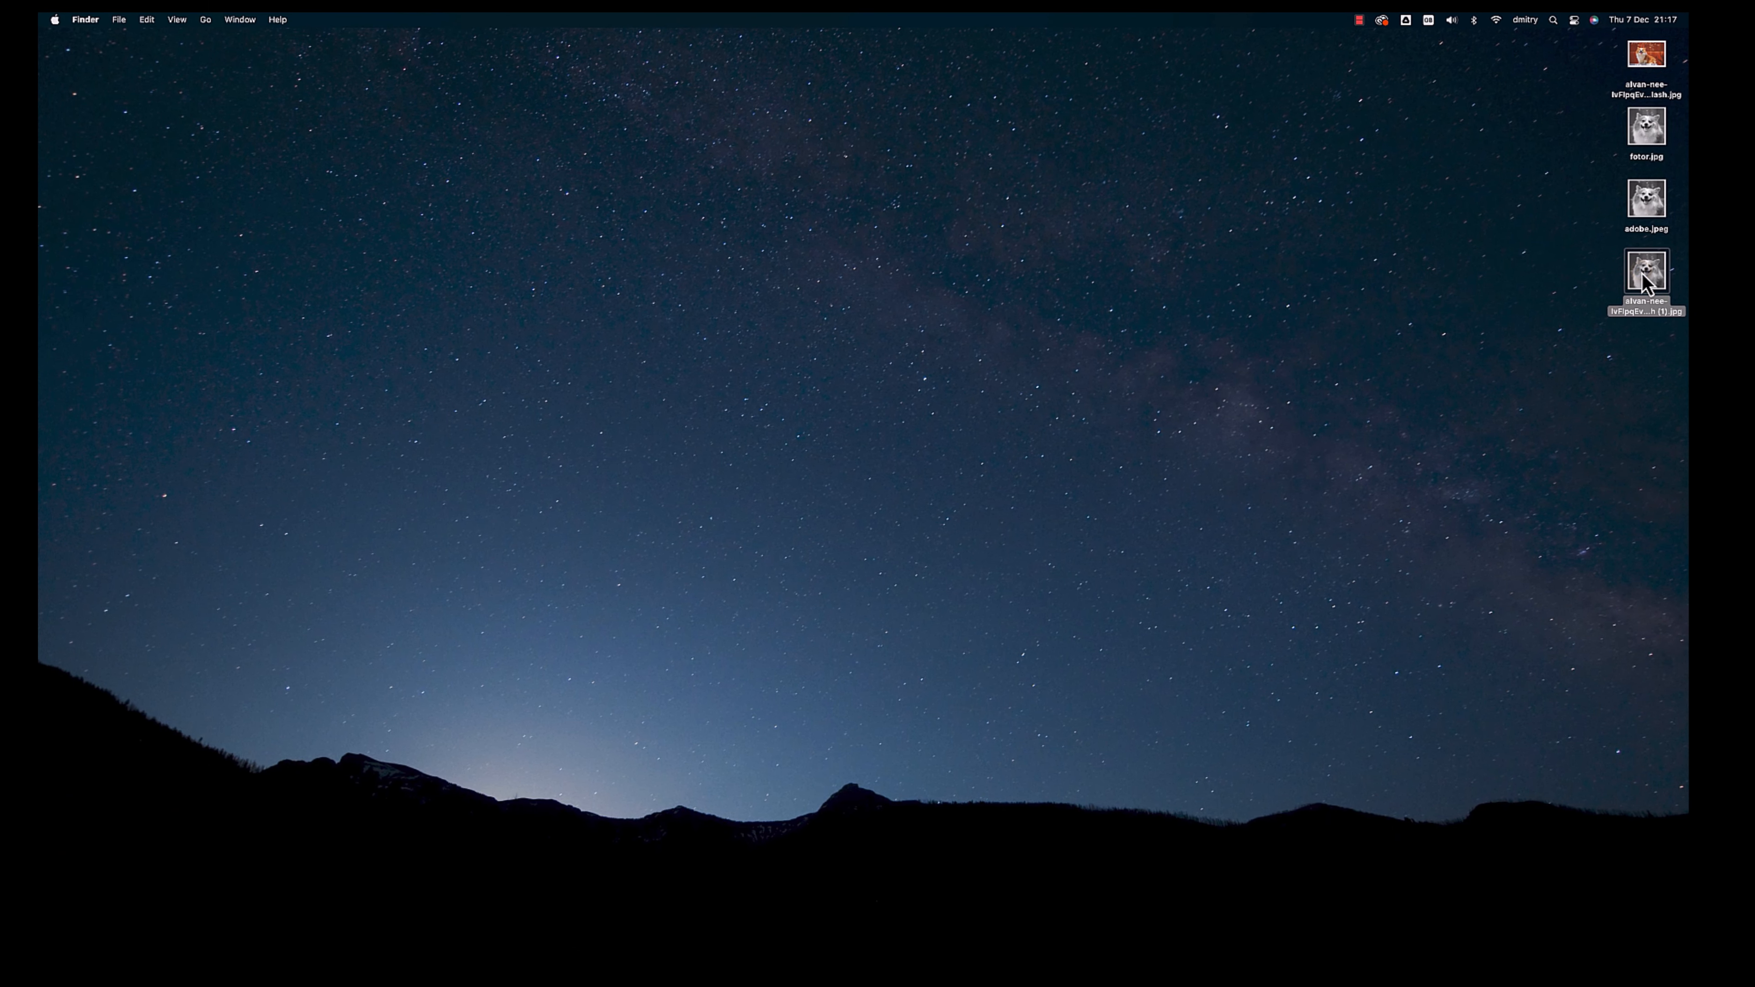
key(Return)
text(photopea.jpg)
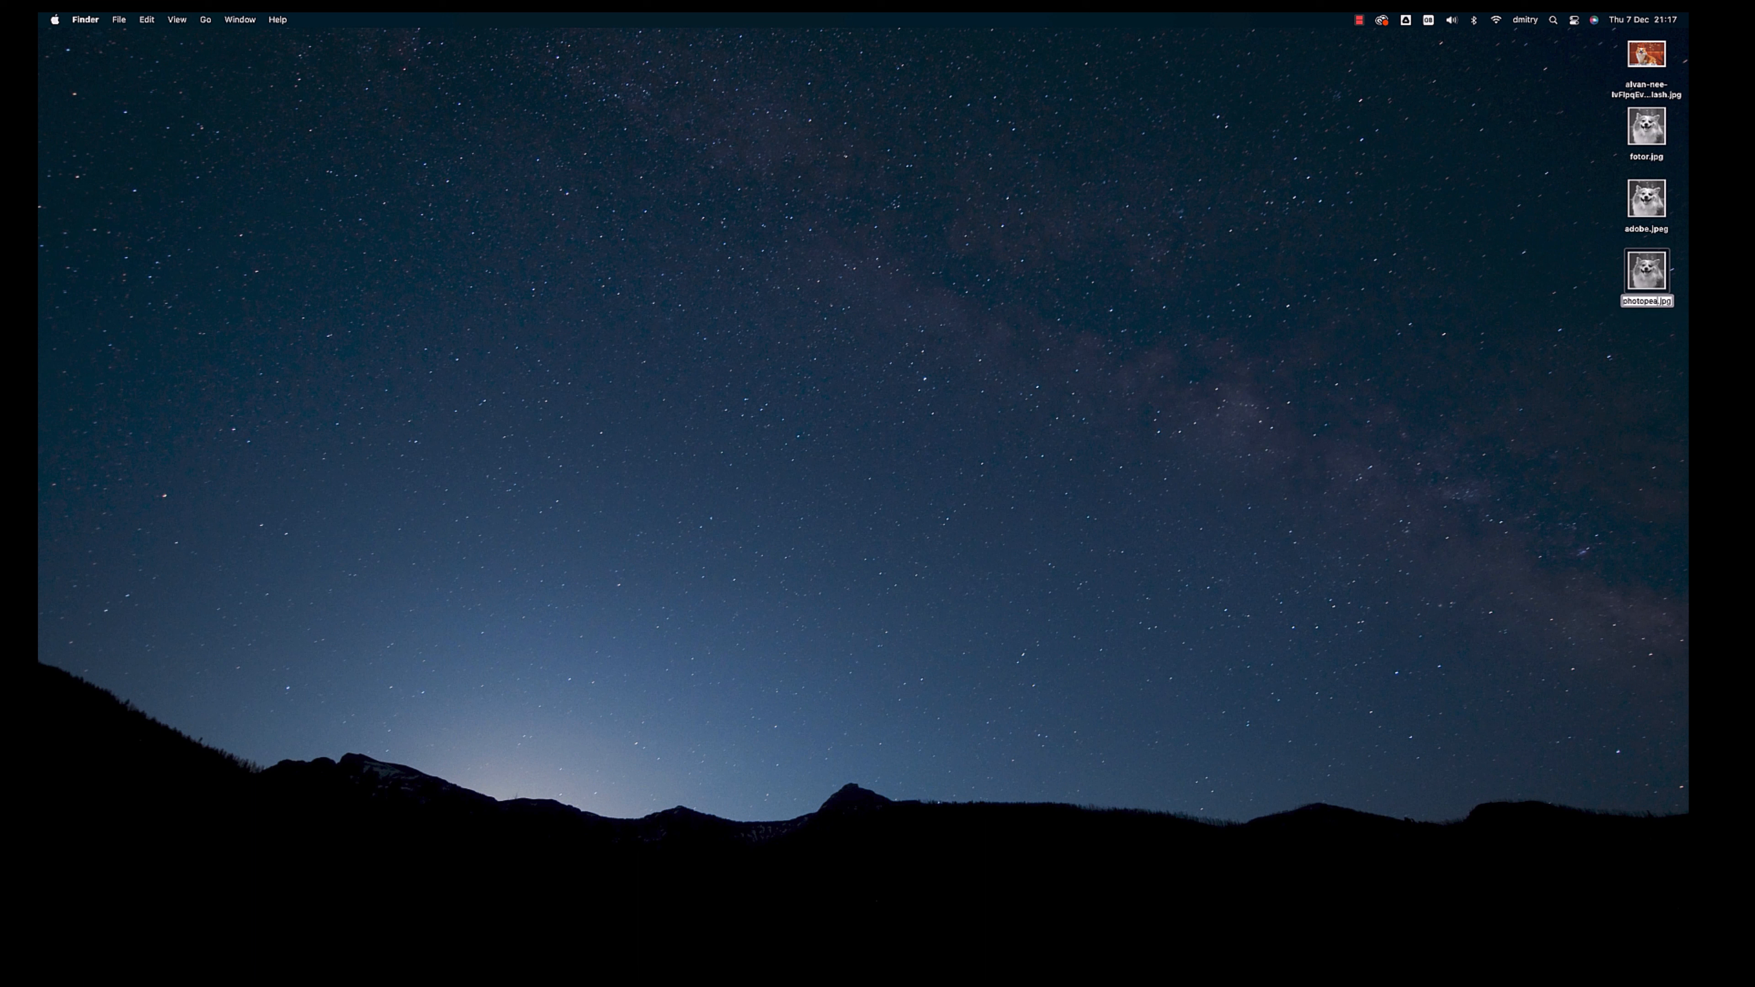
key(Return)
Step: Preview fotor.jpg, adobe.jpeg and photopea.jpg one after another with Quick Look to compare the three black-and-white results, and close the preview
click(1644, 142)
key(space)
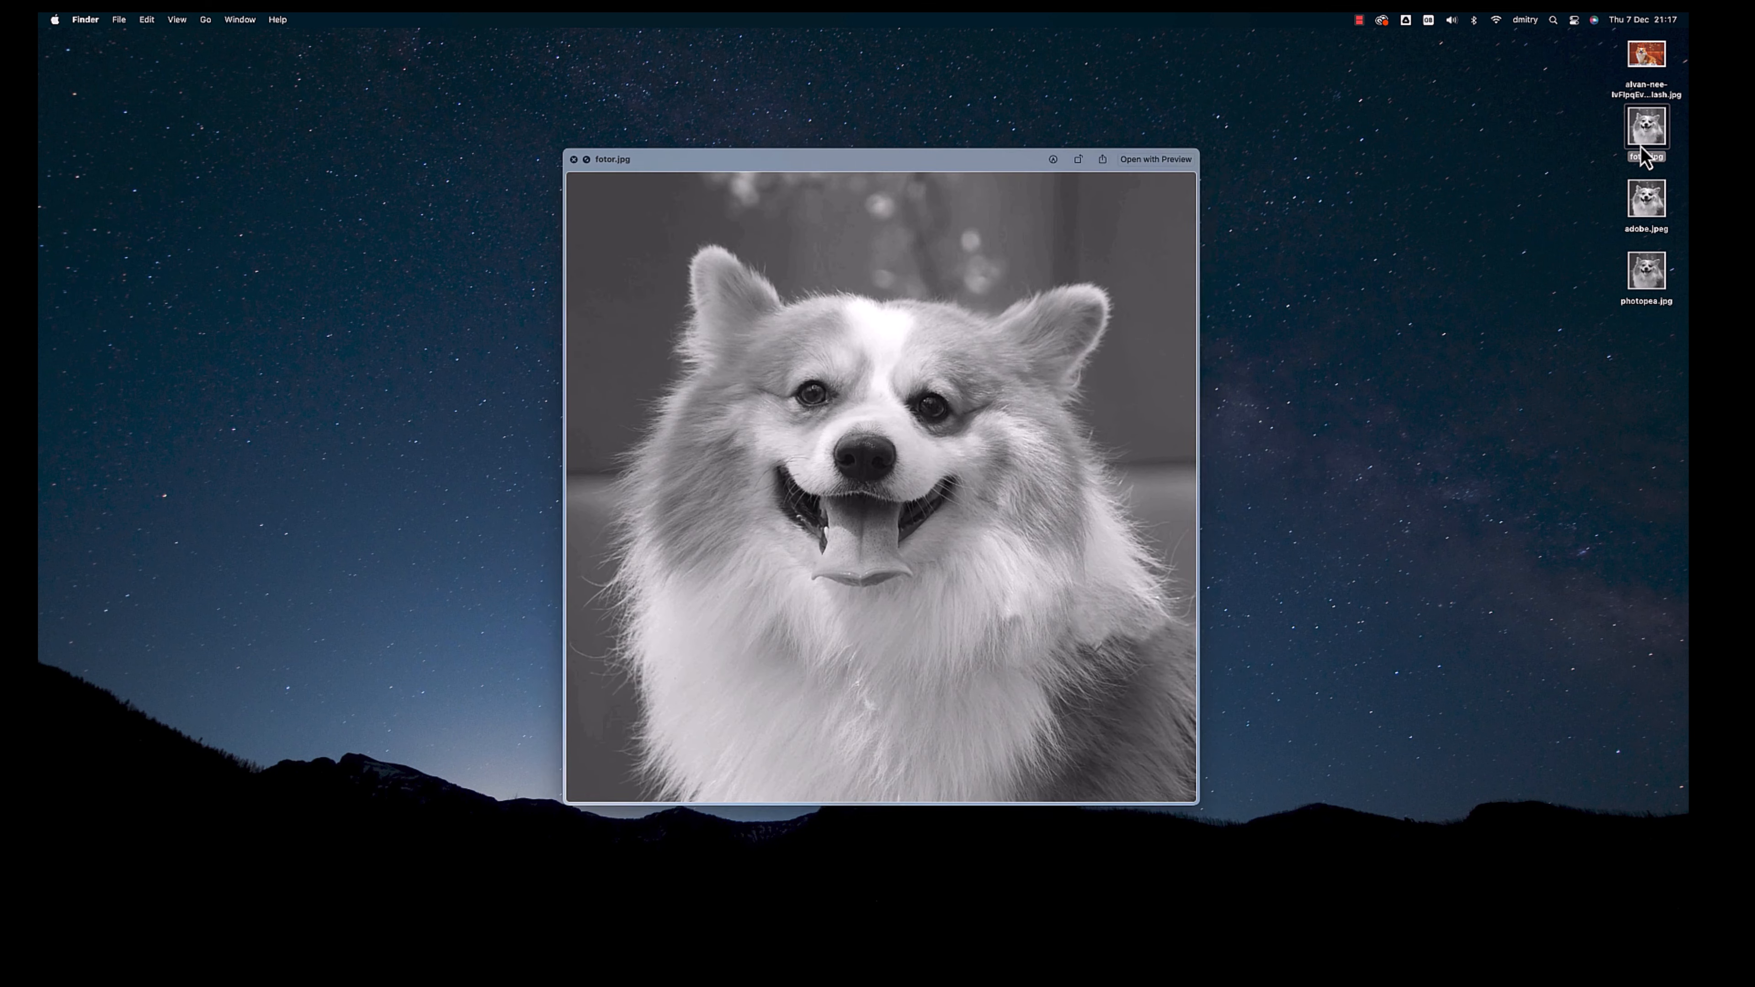
key(Down)
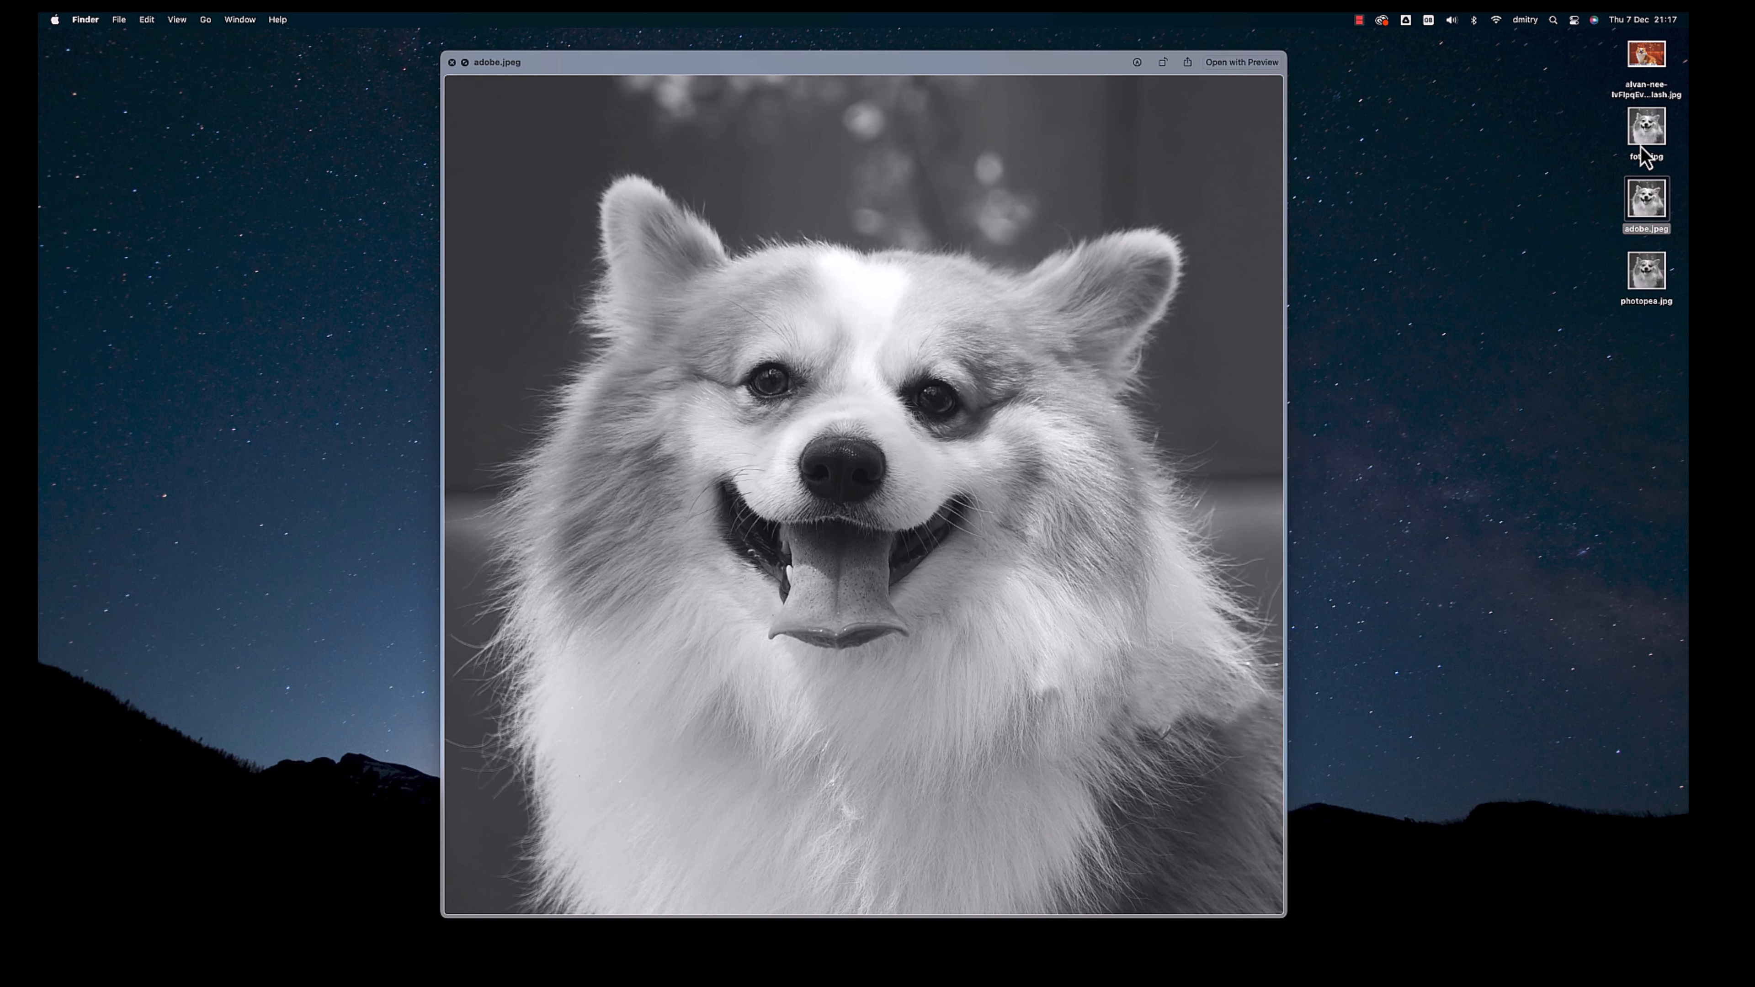
key(Down)
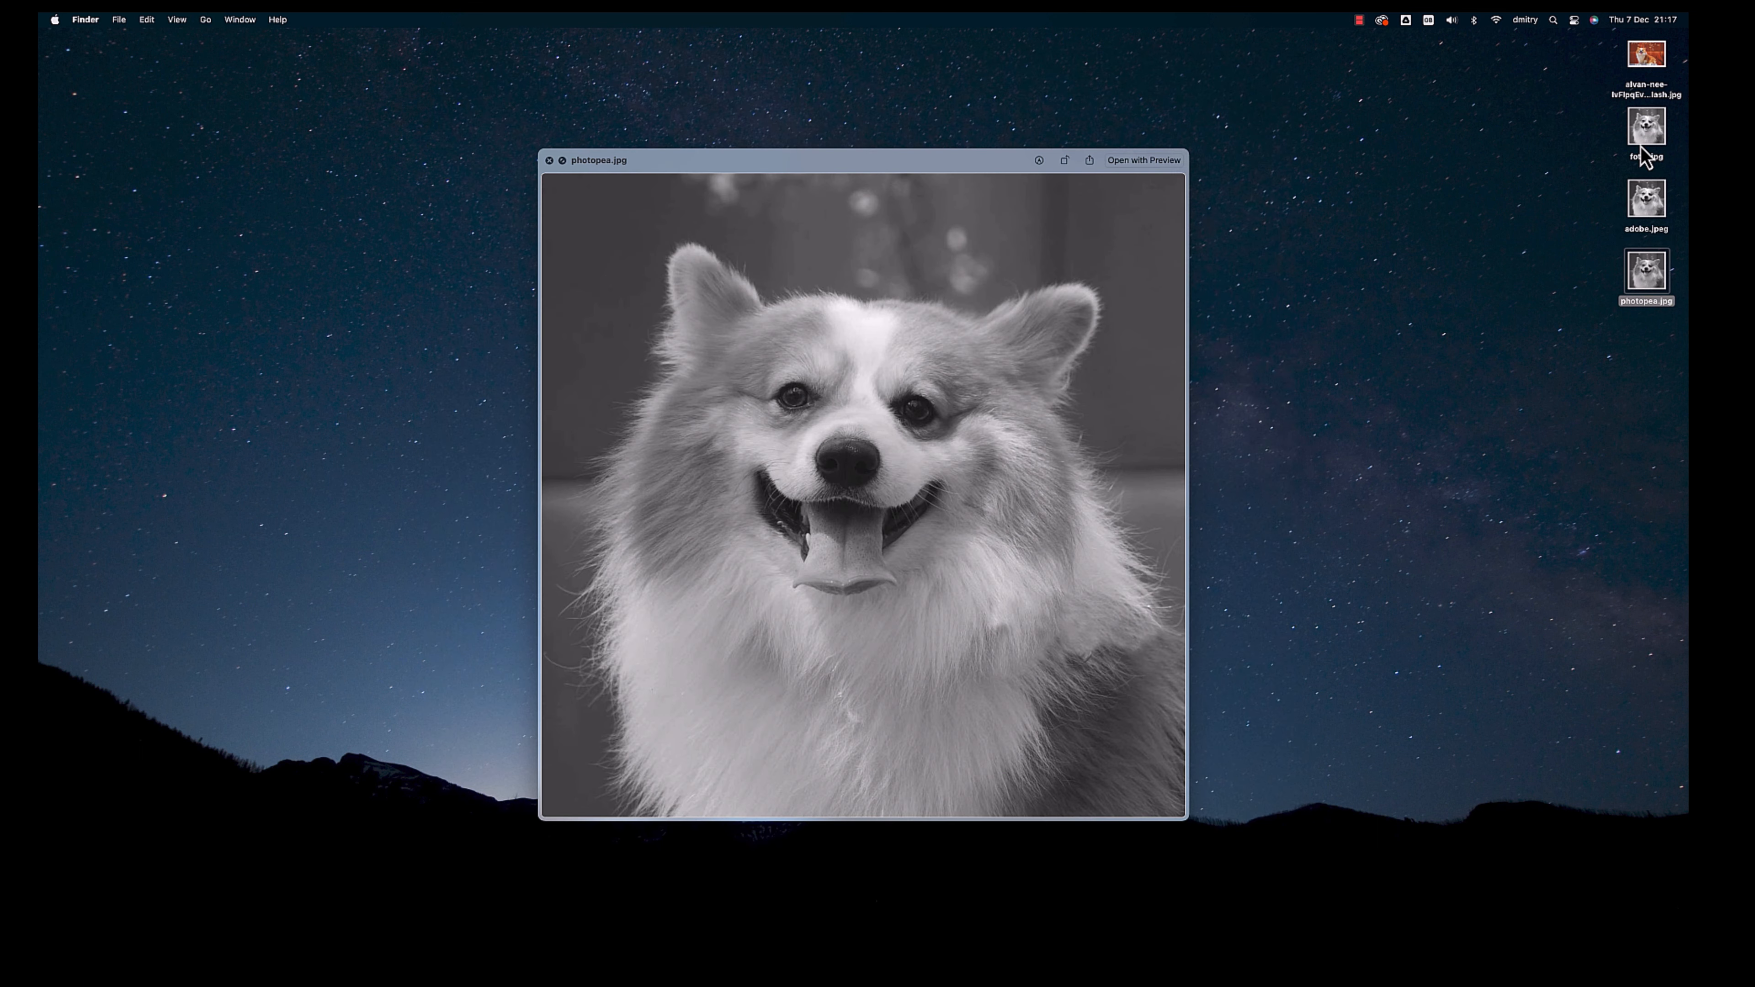
key(space)
click(1150, 271)
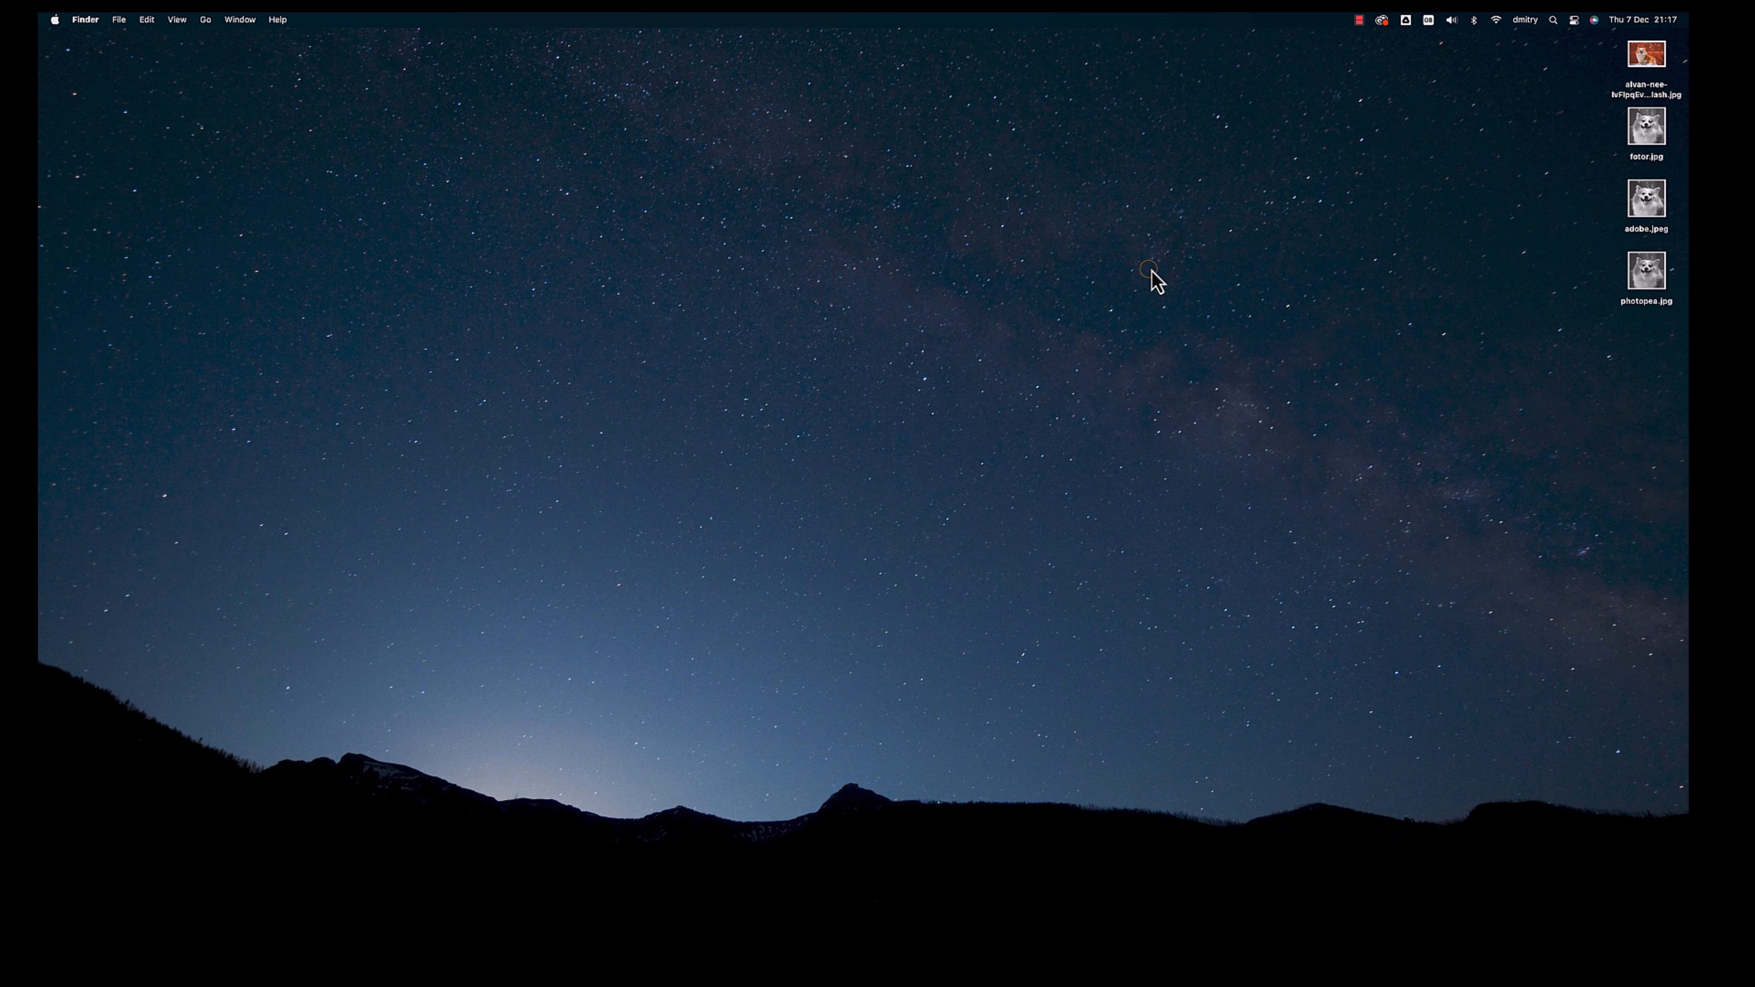
Step: Compare the three exported images again in Quick Look, shrinking the preview window at adobe.jpeg before viewing photopea.jpg
drag(1479, 141, 1675, 176)
key(space)
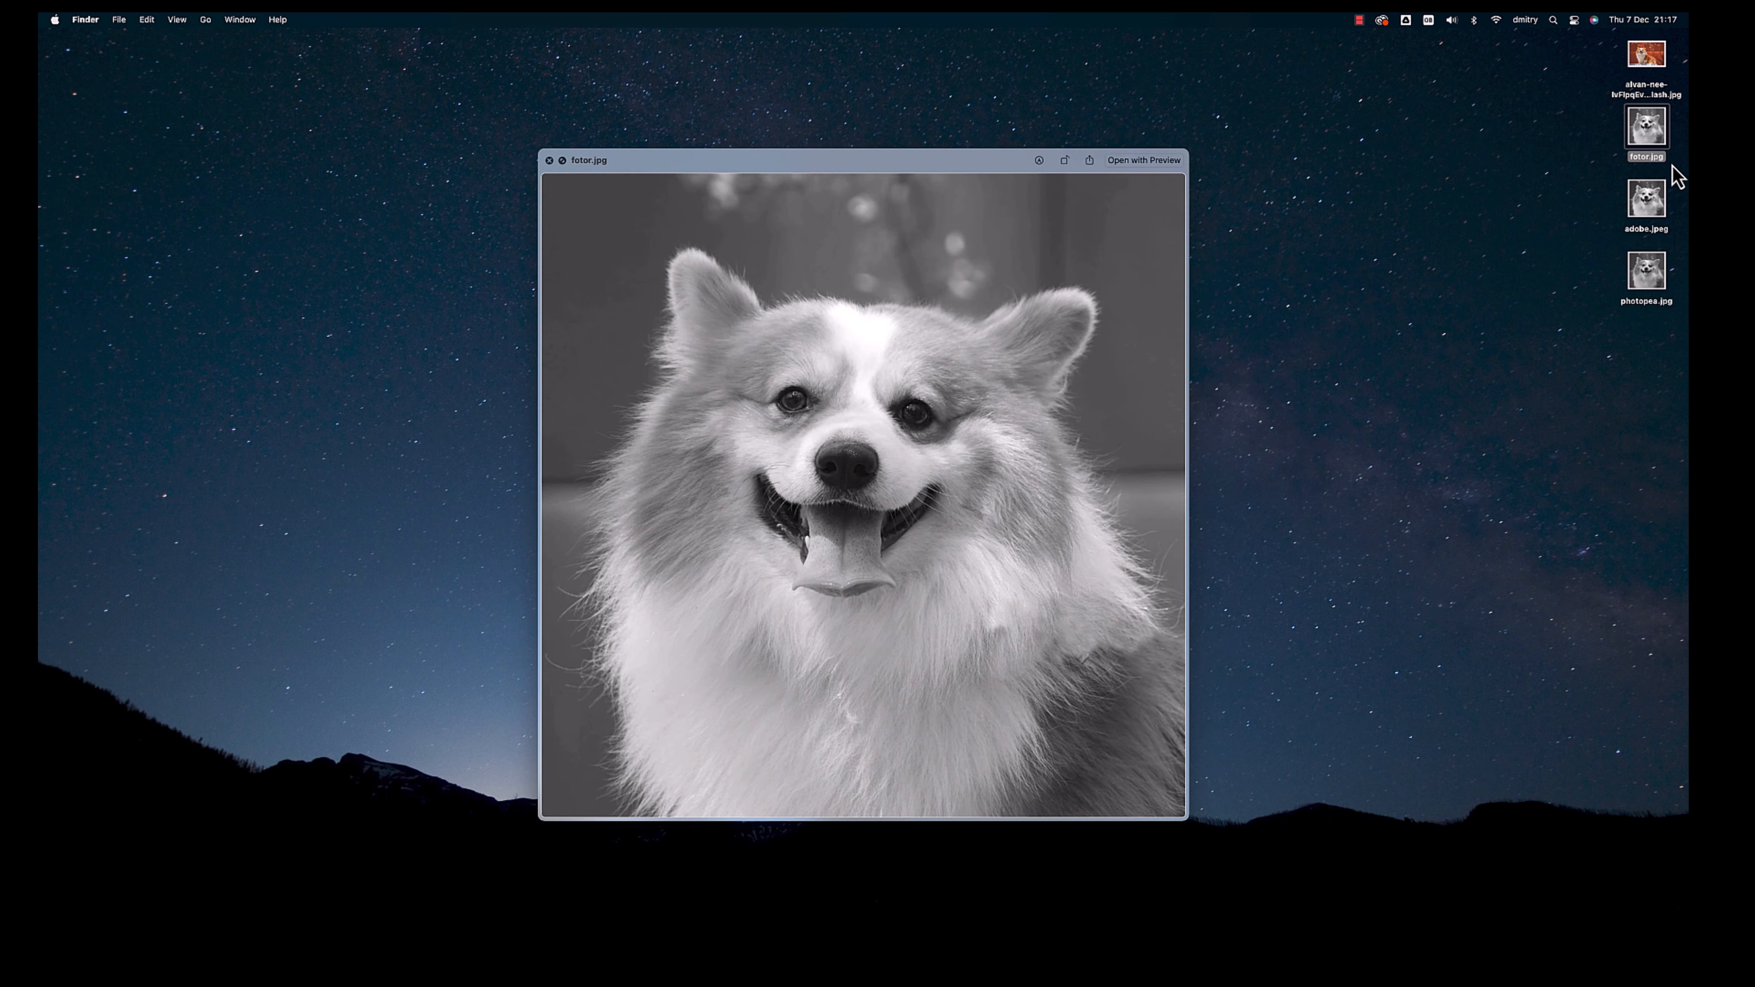
key(Down)
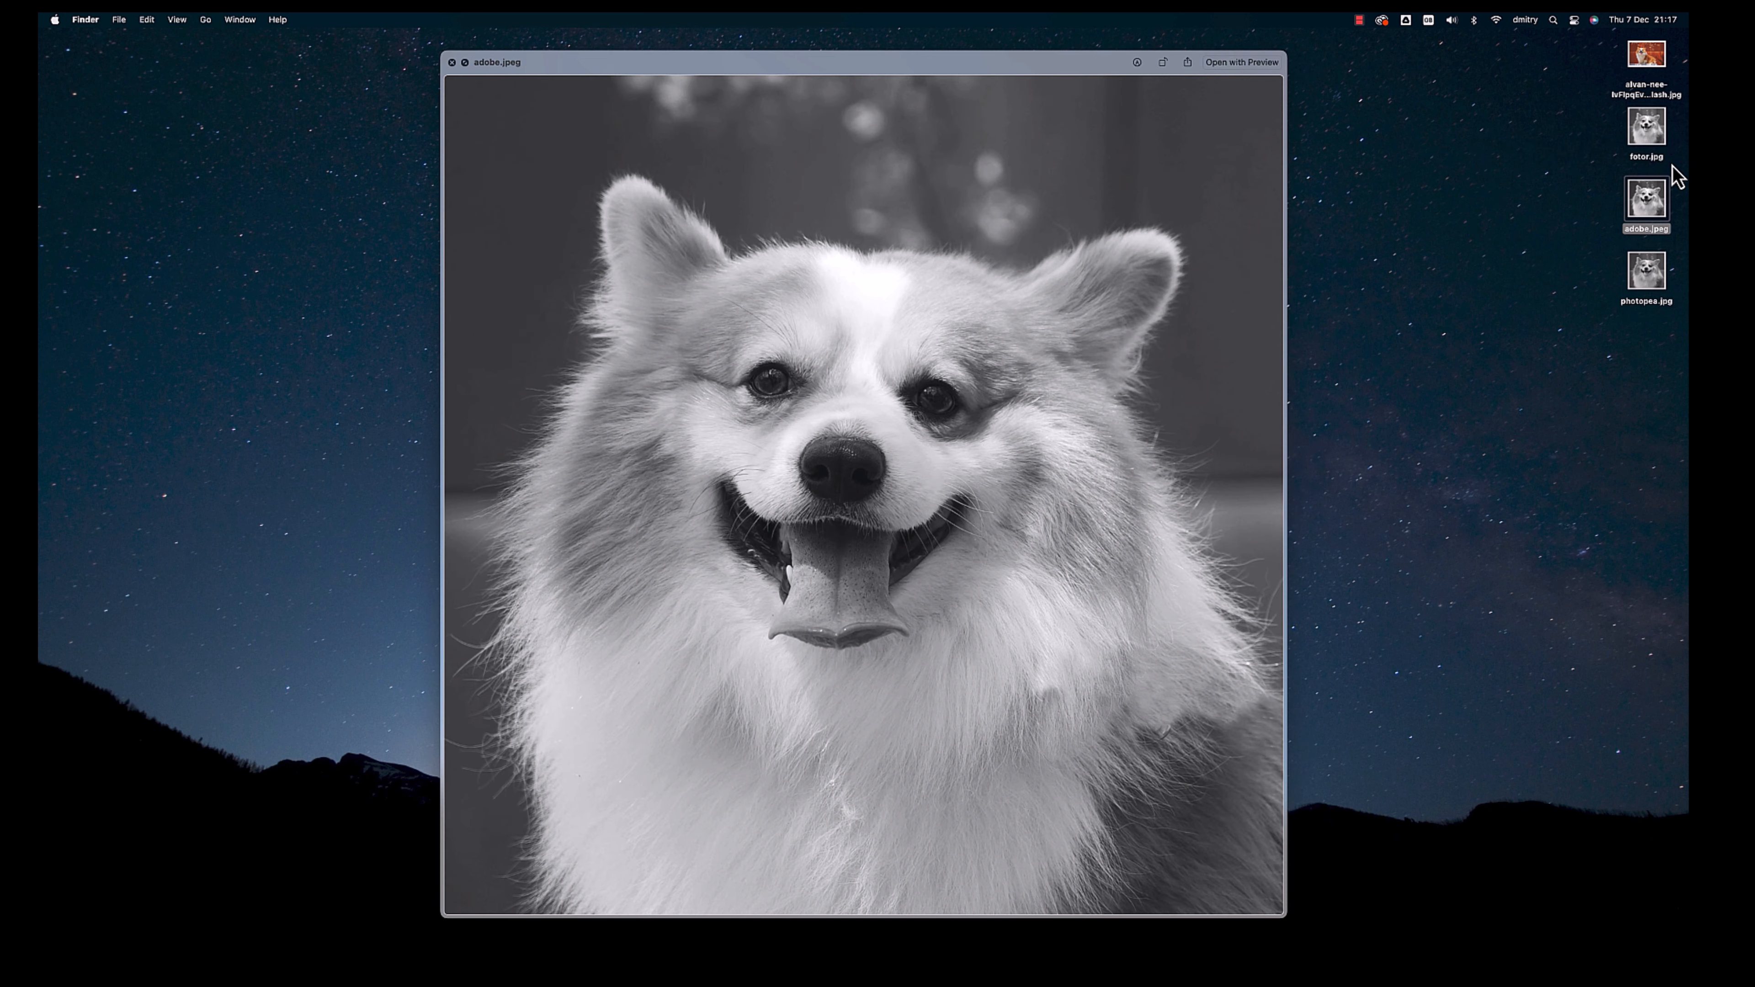
drag(1284, 913, 1150, 736)
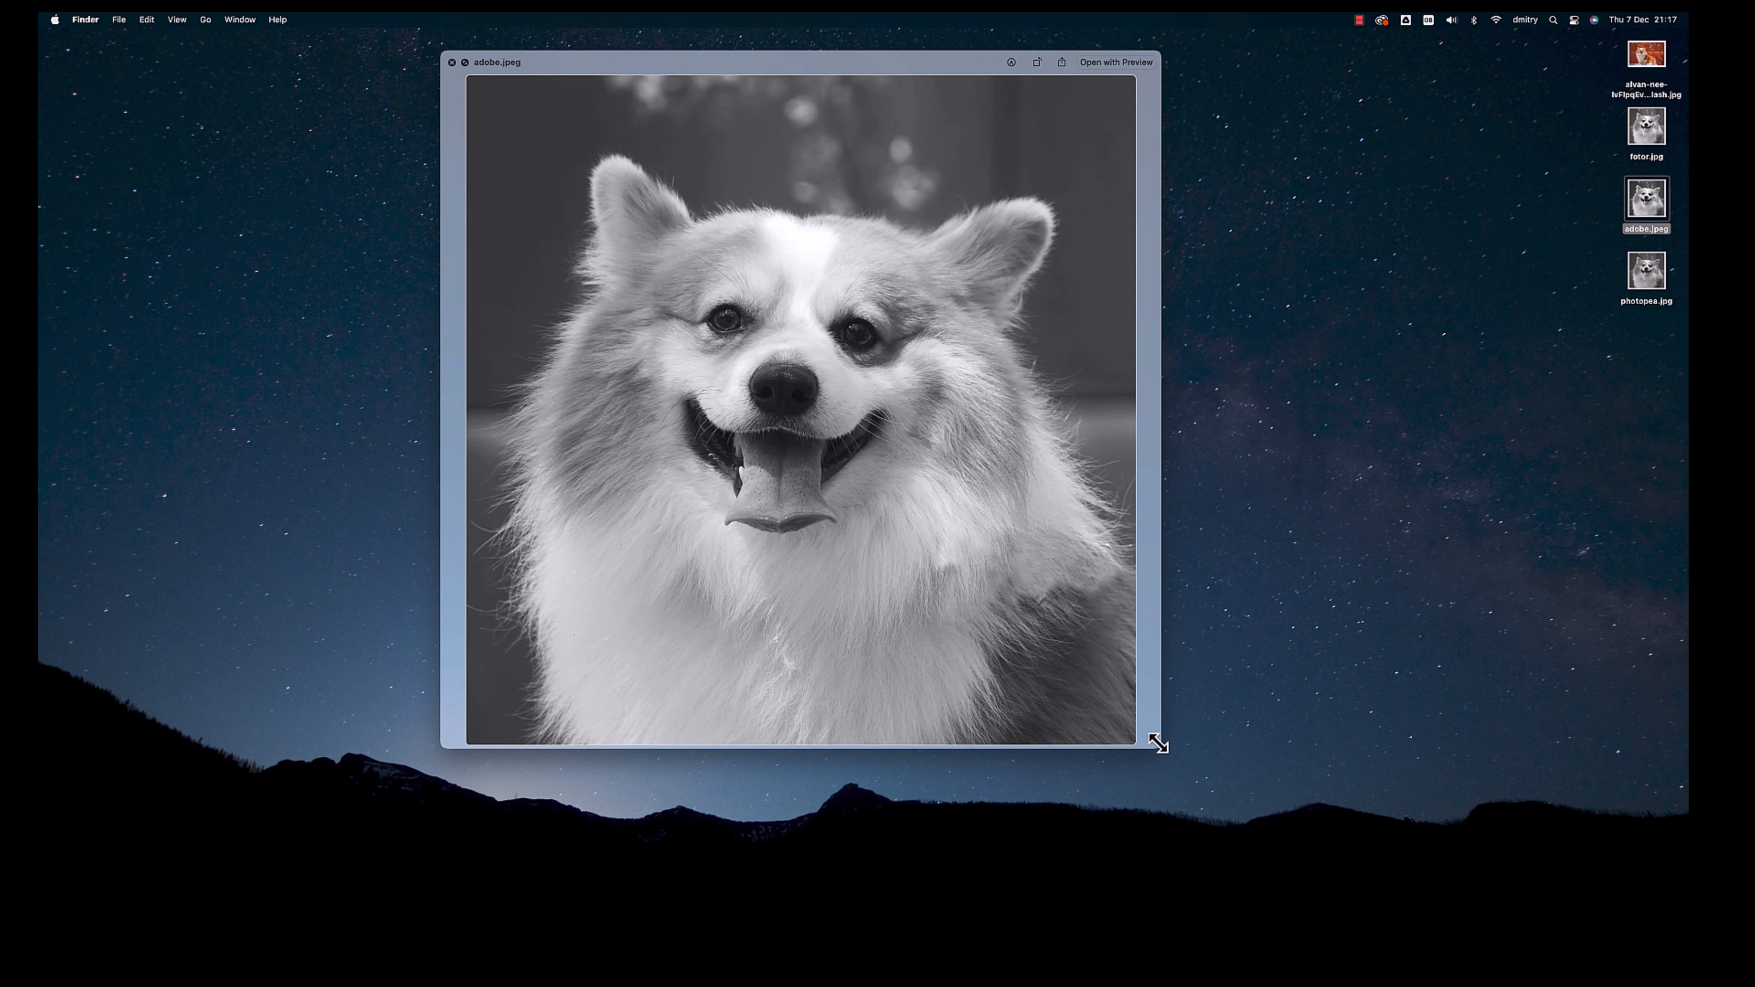
key(Down)
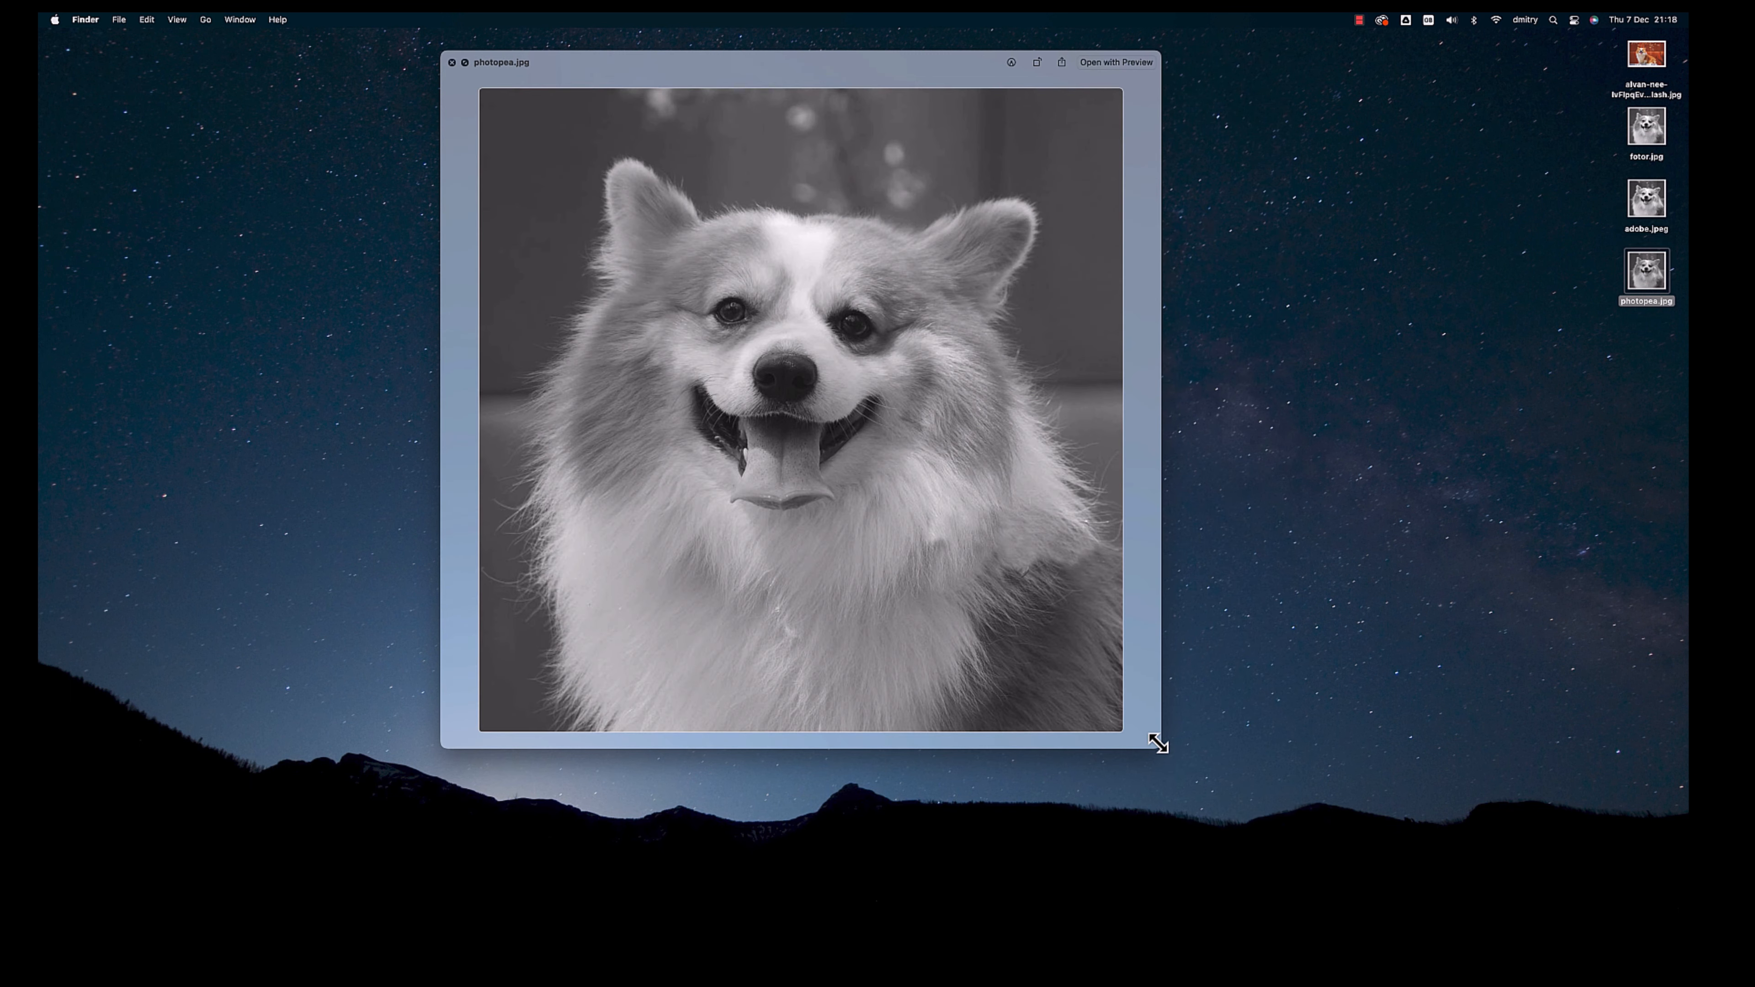